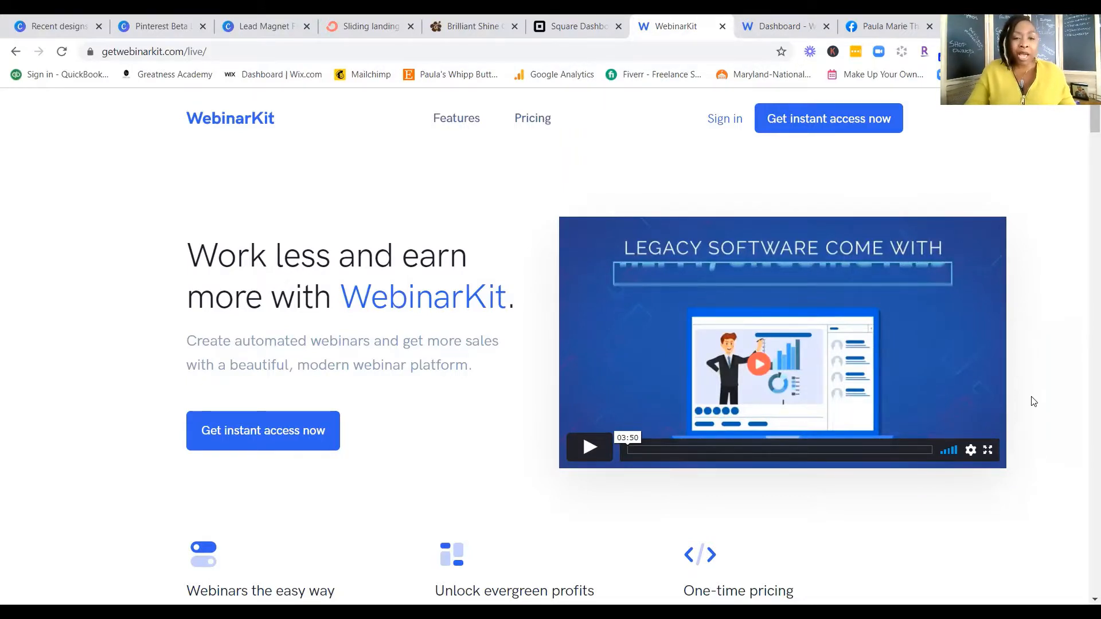
# - Review the WebinarKit landing page's key benefits, device support and registration page features
pyautogui.scroll(-5, 1027, 417)
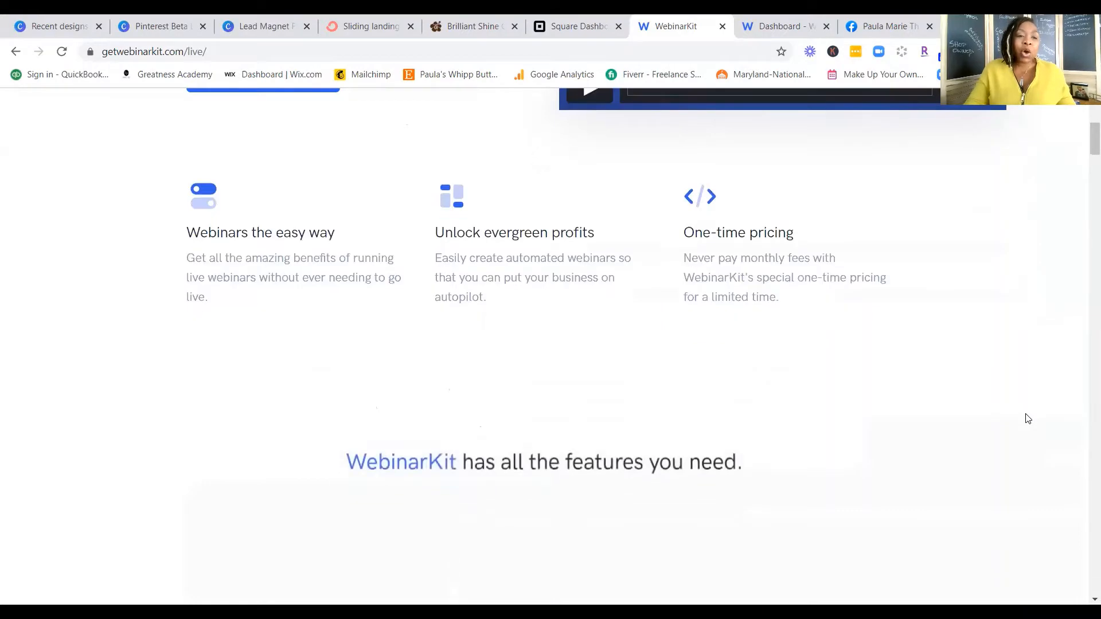
pyautogui.scroll(1, 1027, 418)
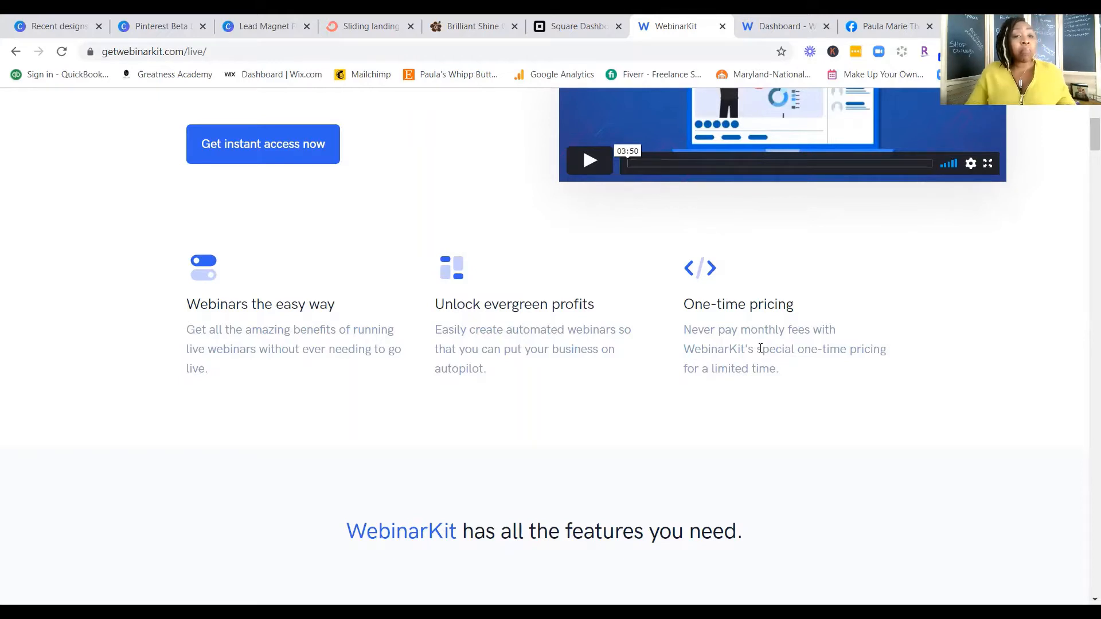
pyautogui.scroll(-4, 1012, 382)
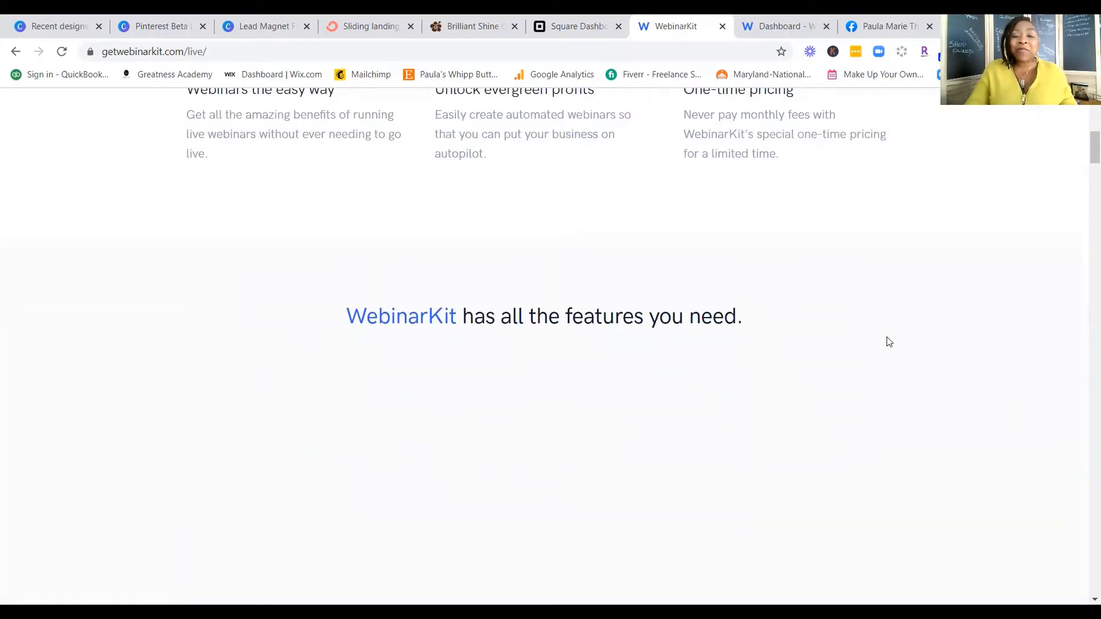
pyautogui.scroll(-6, 887, 342)
pyautogui.scroll(3, 875, 352)
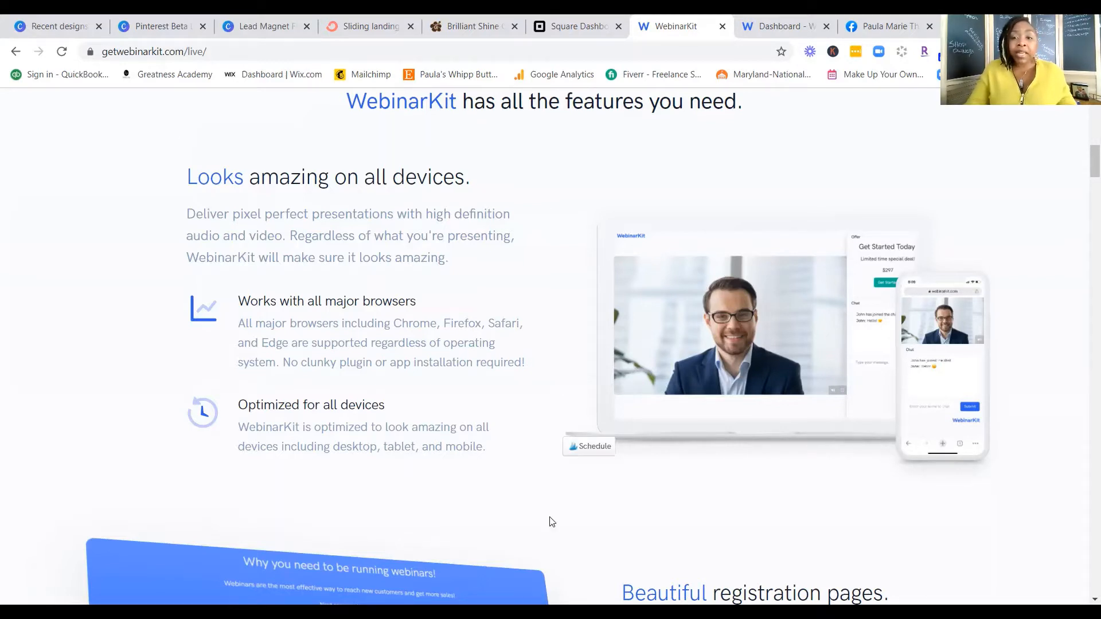
pyautogui.scroll(-3, 550, 520)
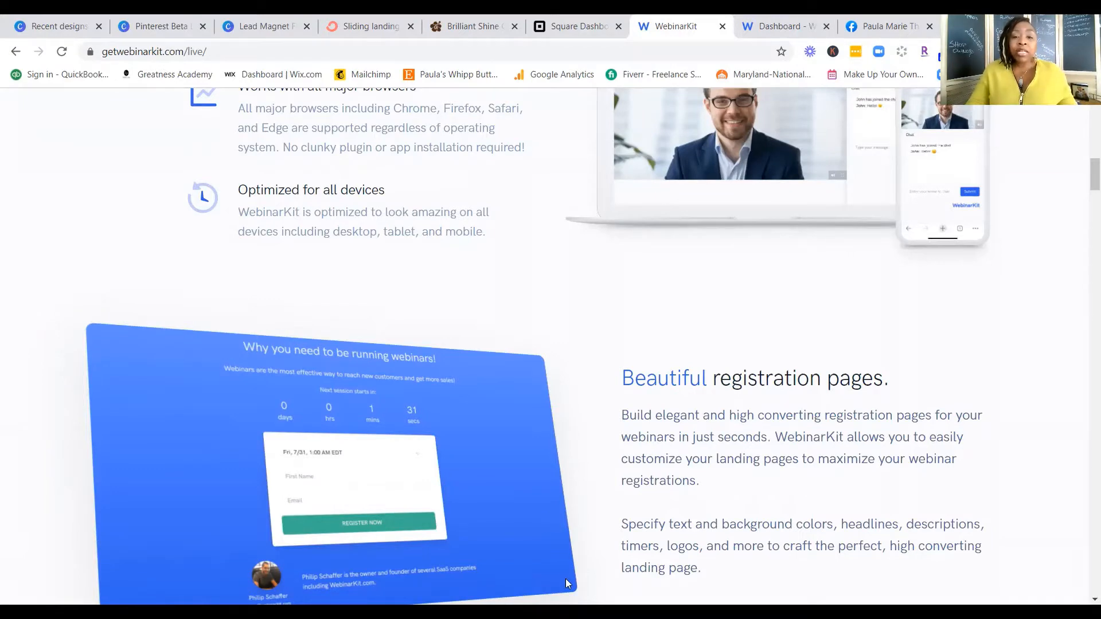
pyautogui.scroll(-2, 565, 579)
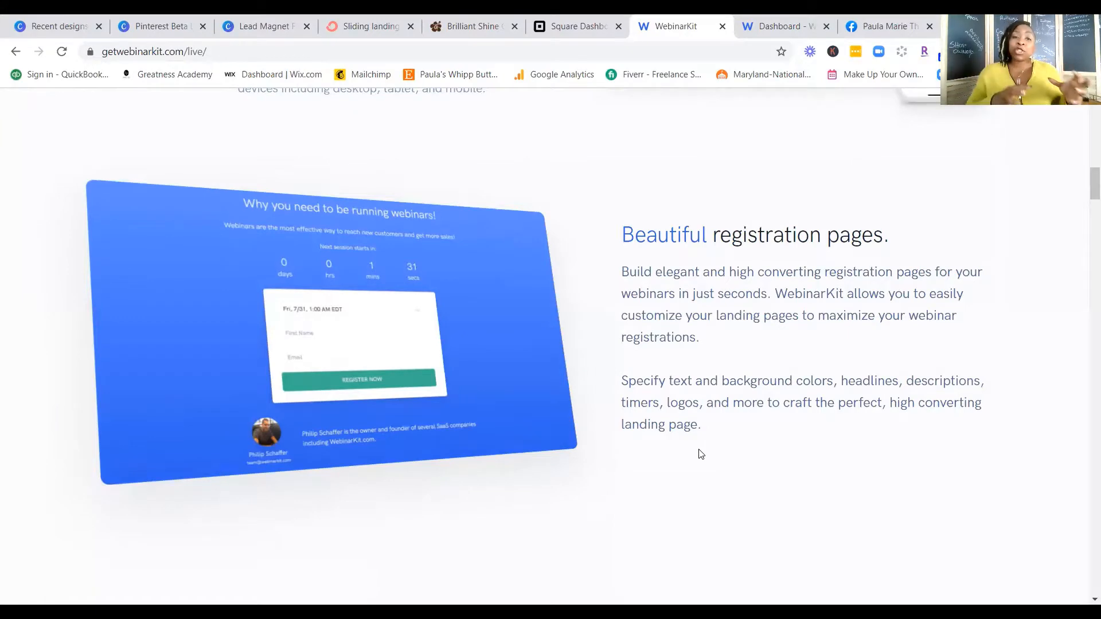
pyautogui.scroll(-3, 701, 454)
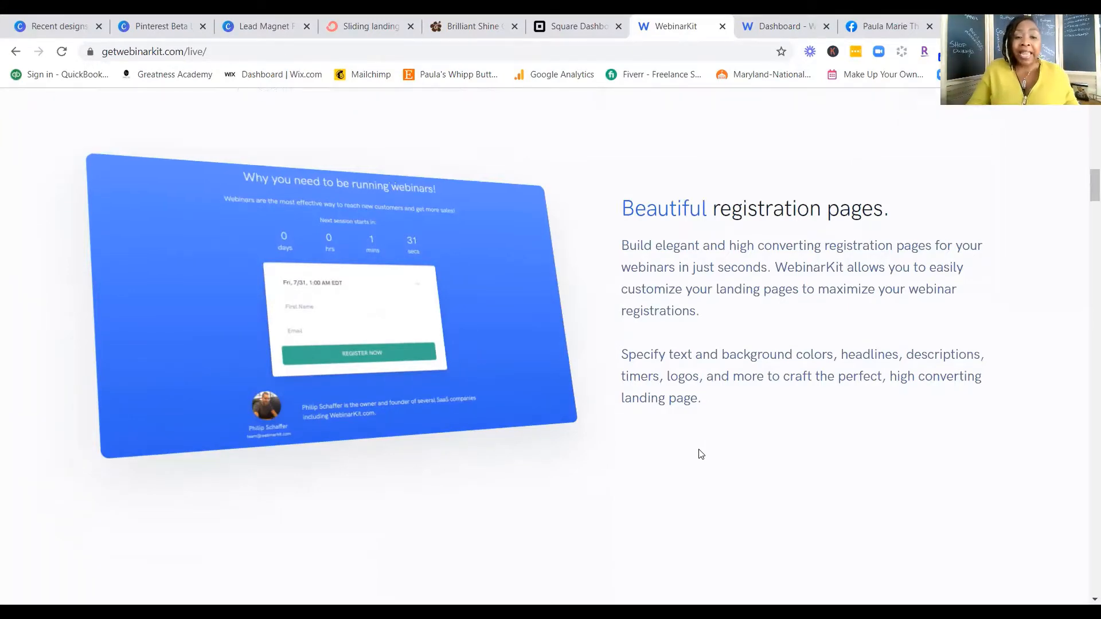
# - Read the WebinarKit feature sections on webinar offers, webinar scheduling and live chat
pyautogui.scroll(-3, 698, 453)
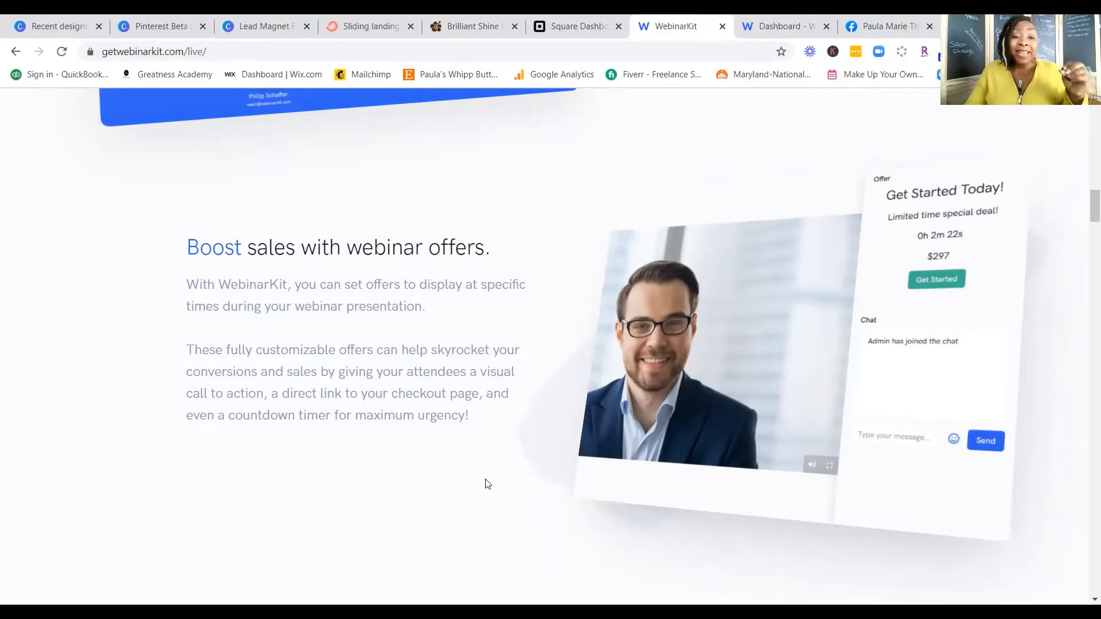
pyautogui.scroll(-5, 486, 483)
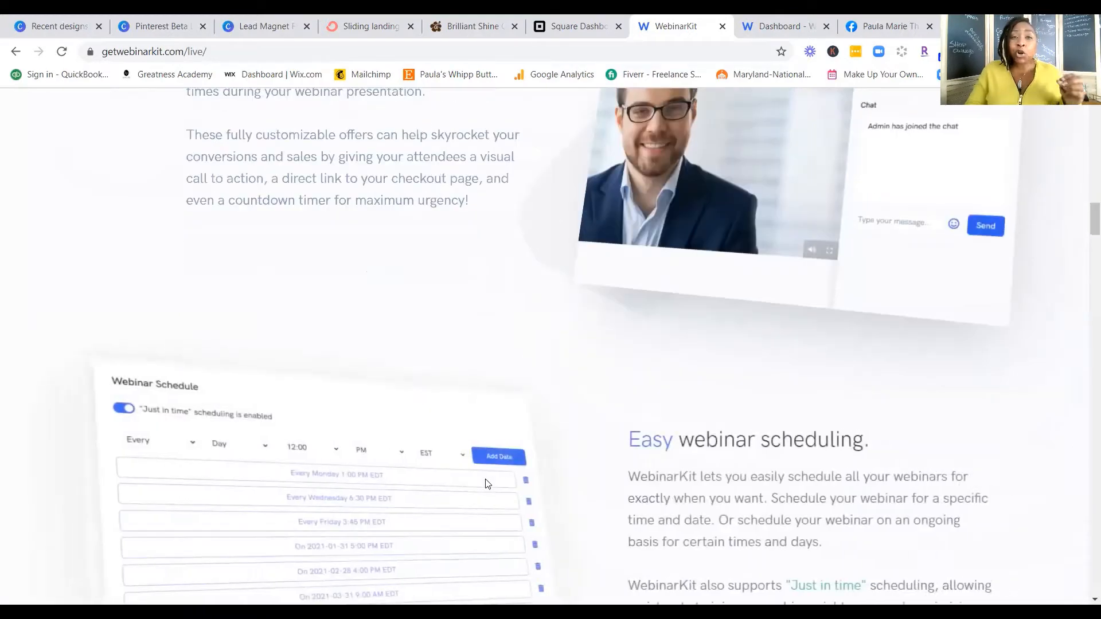
pyautogui.scroll(-1, 486, 484)
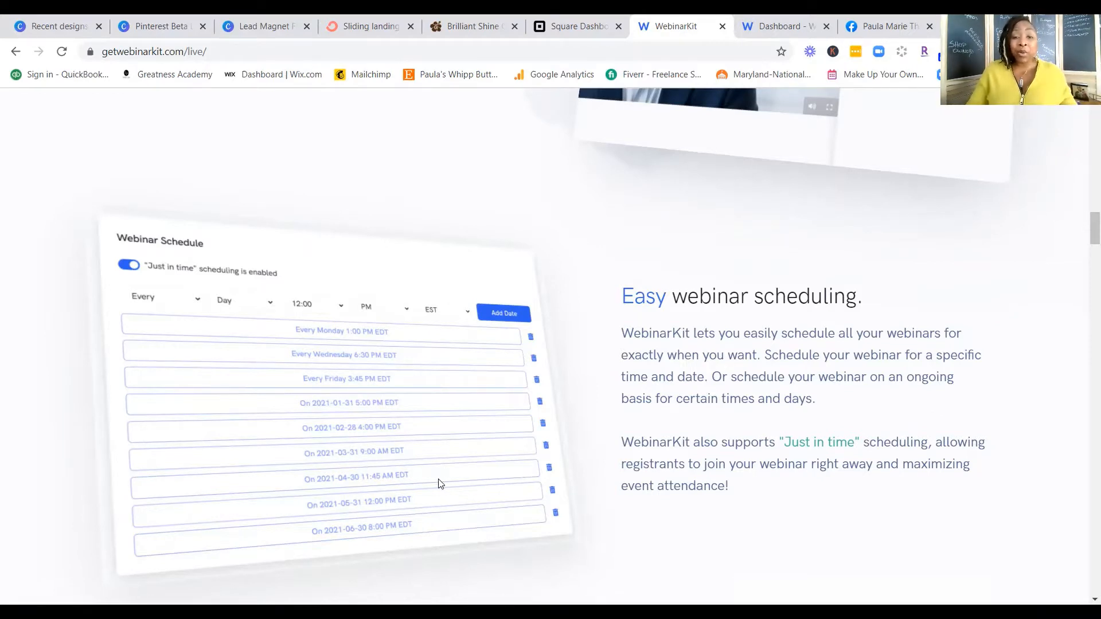
pyautogui.scroll(-5, 440, 483)
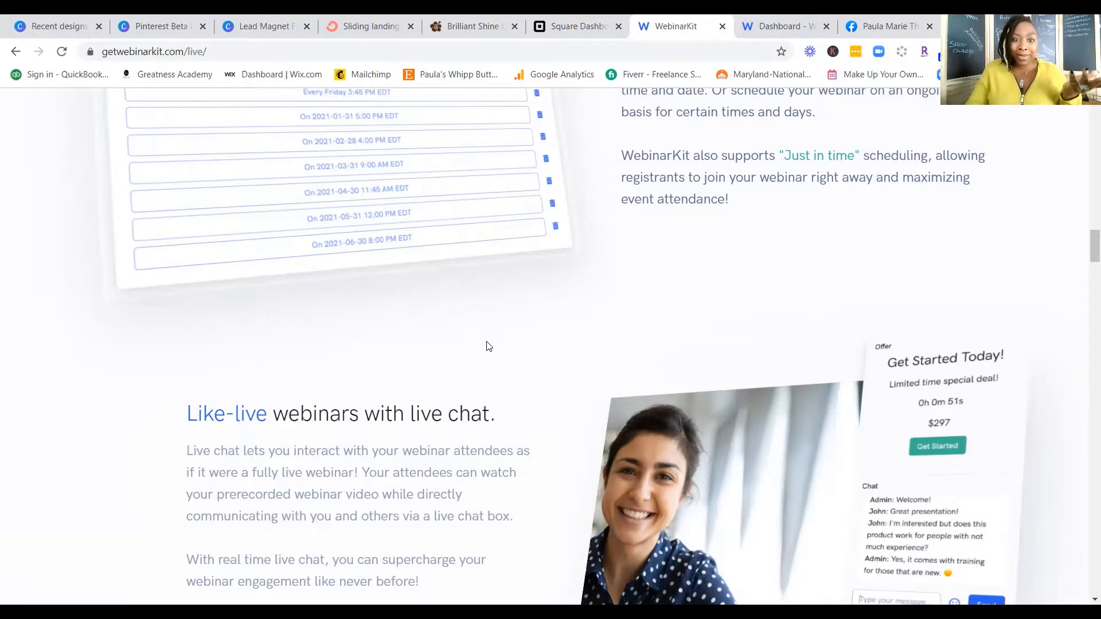
pyautogui.scroll(-4, 509, 404)
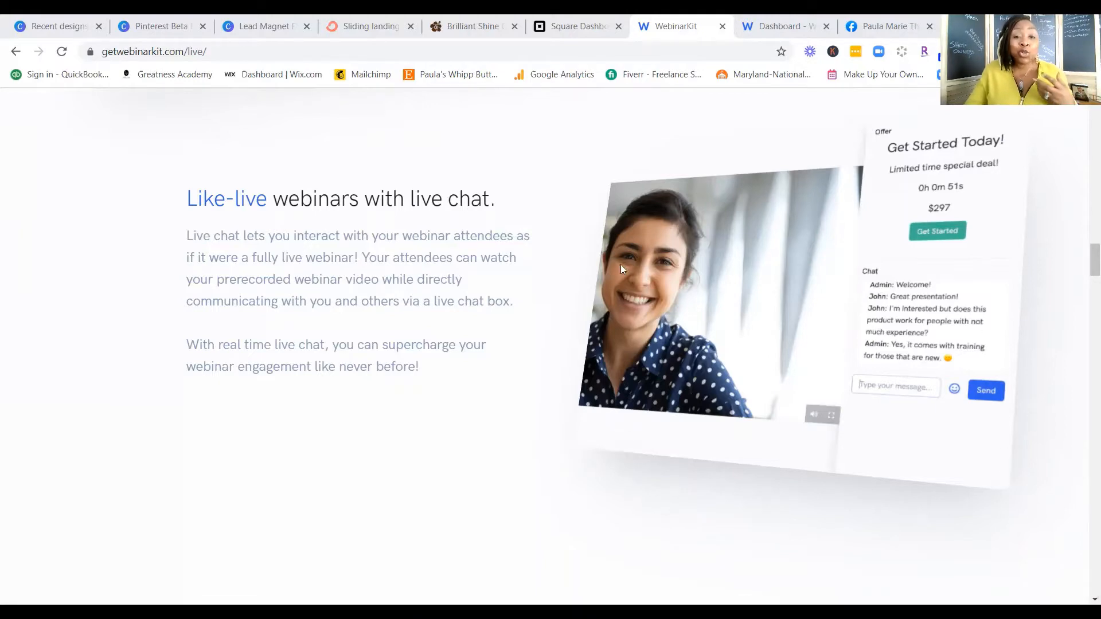
# - Examine the WebinarKit feature sections on analytics, the email question box and email notifications
pyautogui.scroll(-4, 471, 389)
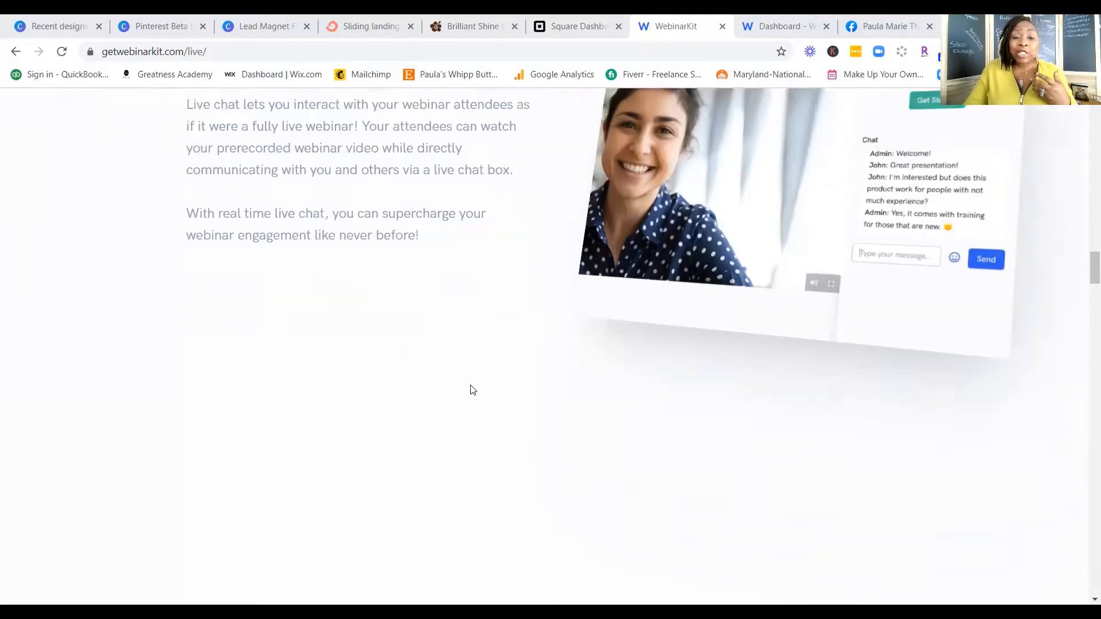
pyautogui.scroll(-3, 471, 390)
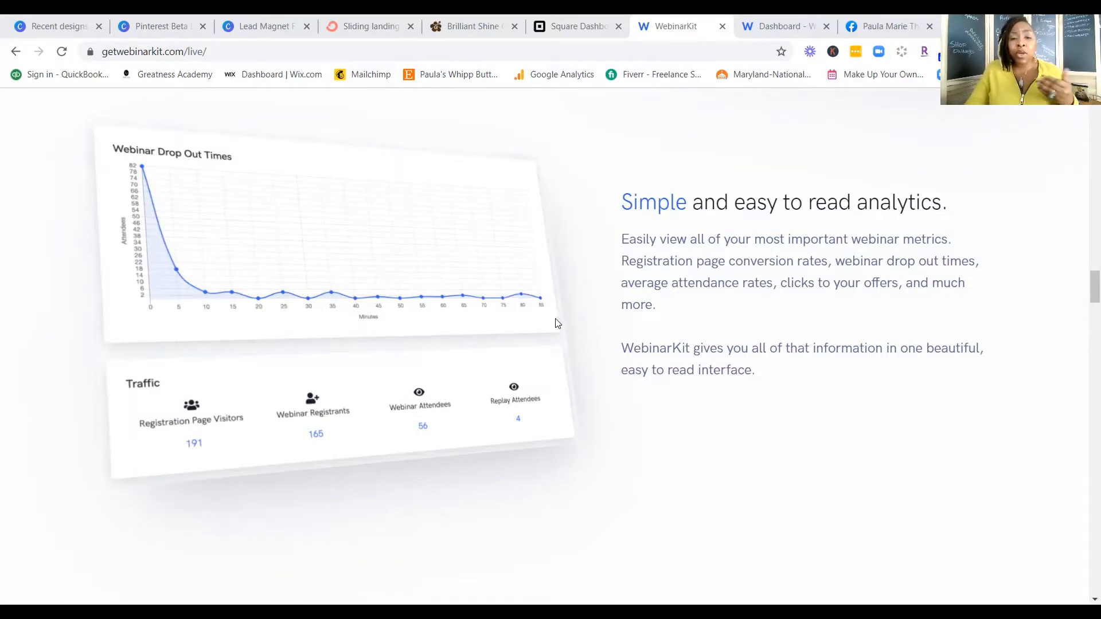
pyautogui.scroll(-1, 514, 385)
pyautogui.scroll(-7, 515, 386)
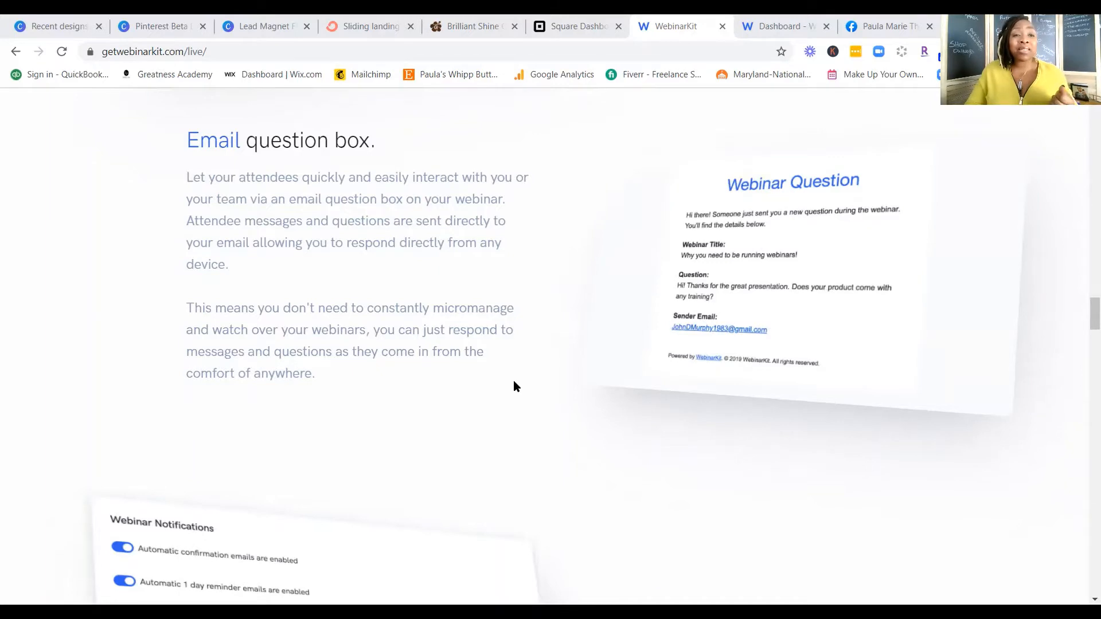
pyautogui.scroll(-4, 442, 408)
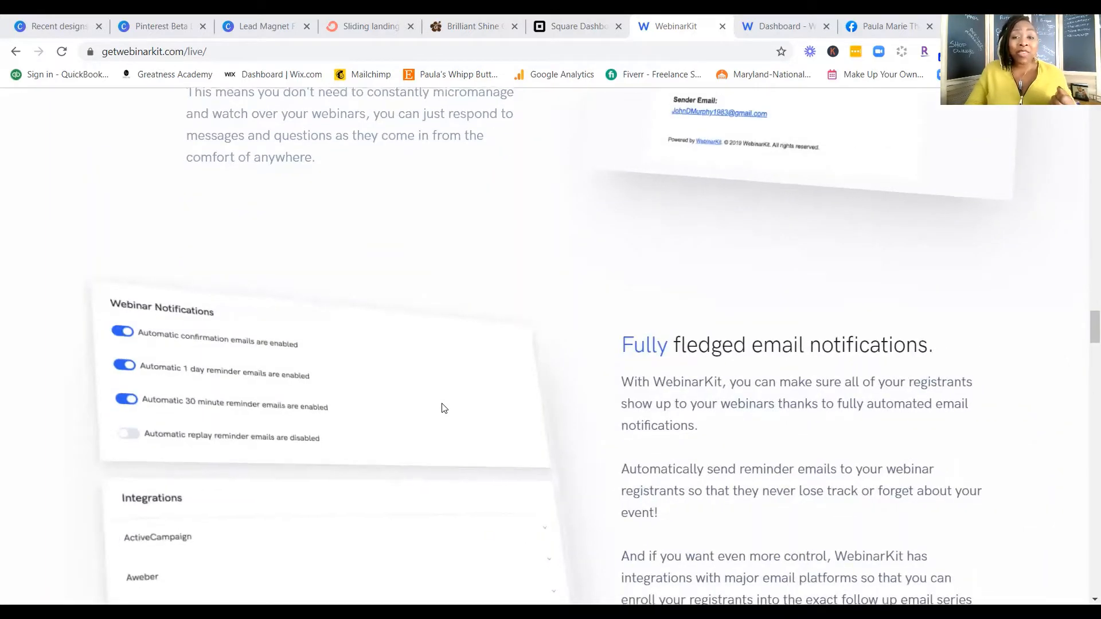
pyautogui.scroll(-3, 442, 407)
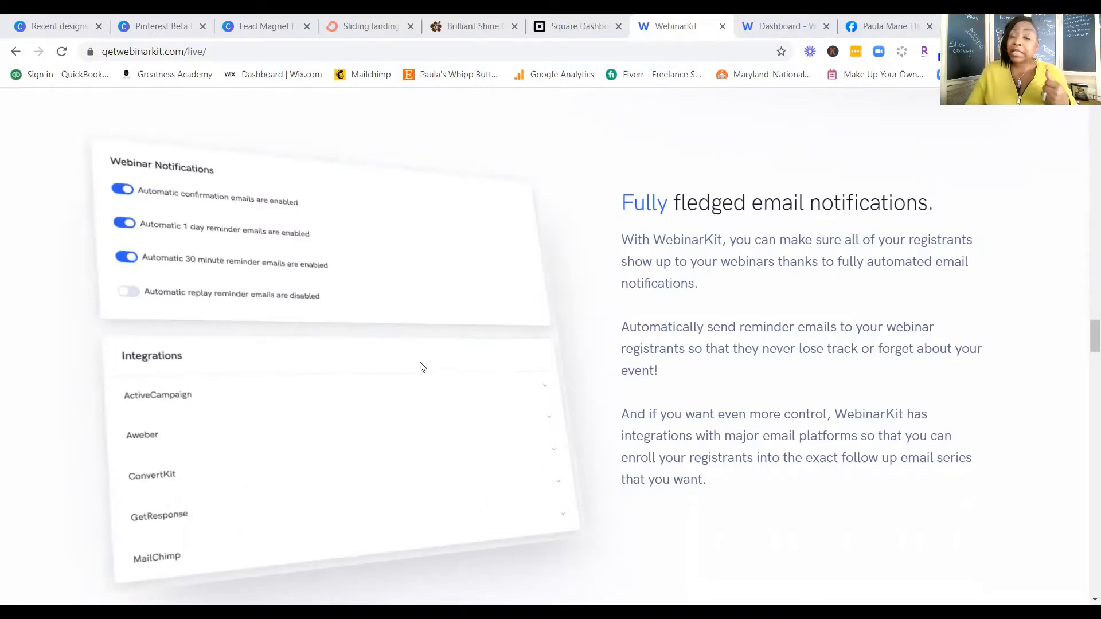
# - Look over the supported email platform integrations and the conversion tracking section
pyautogui.scroll(-4, 476, 378)
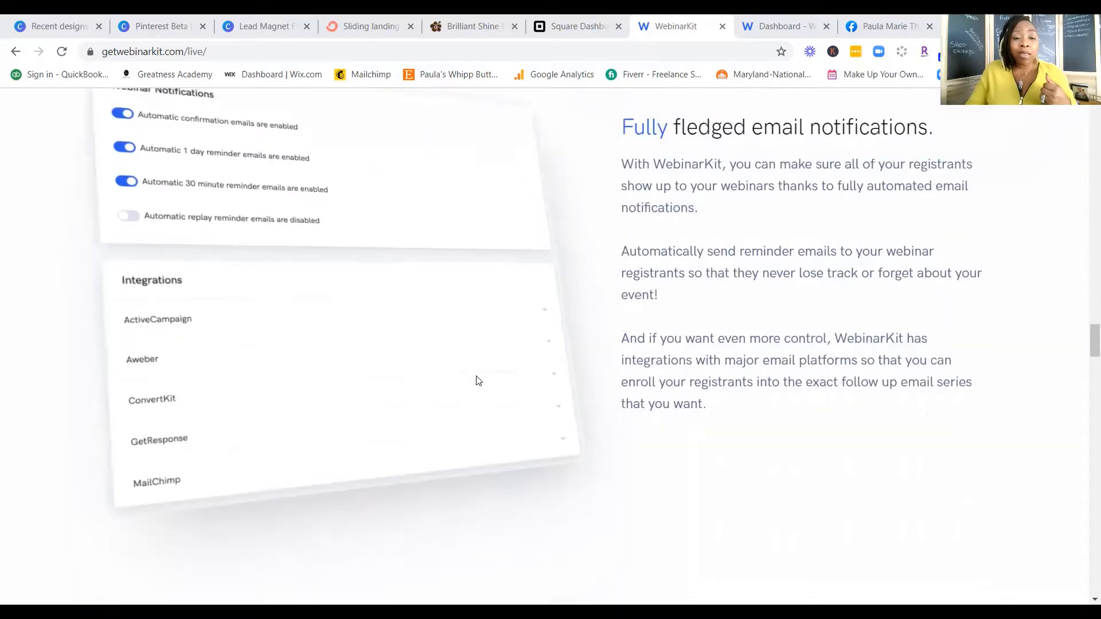
pyautogui.scroll(-4, 477, 381)
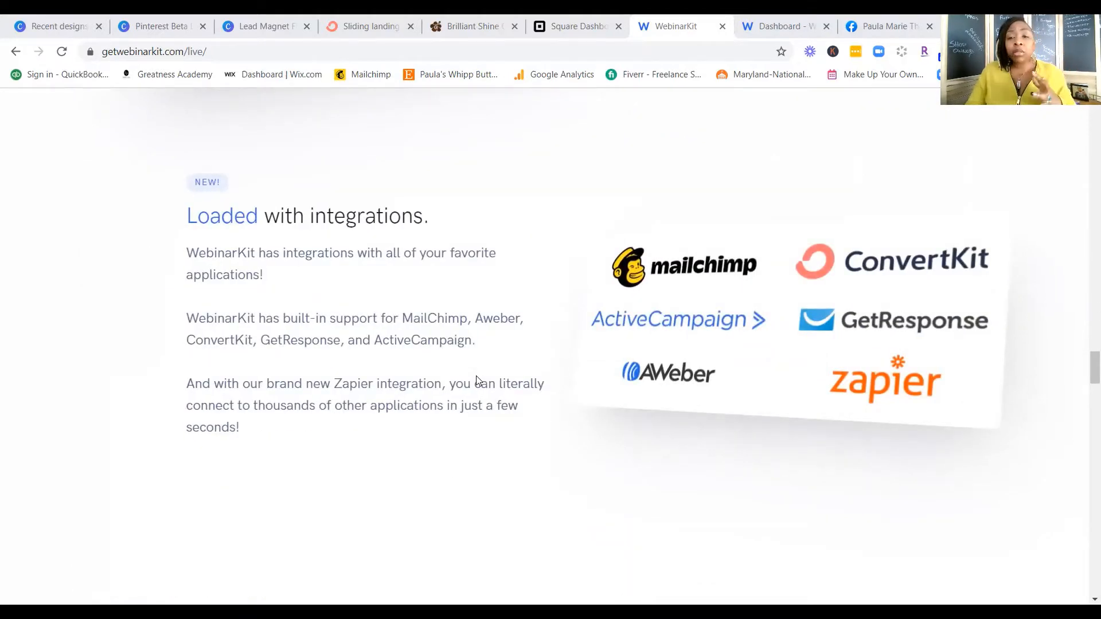
pyautogui.scroll(-10, 474, 413)
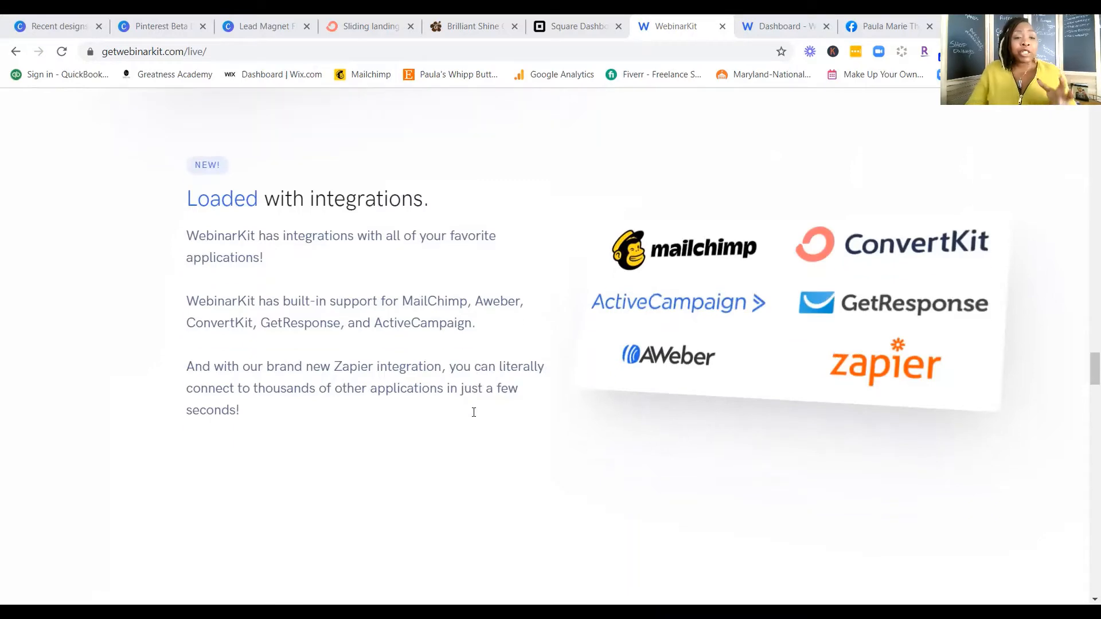
pyautogui.scroll(3, 473, 412)
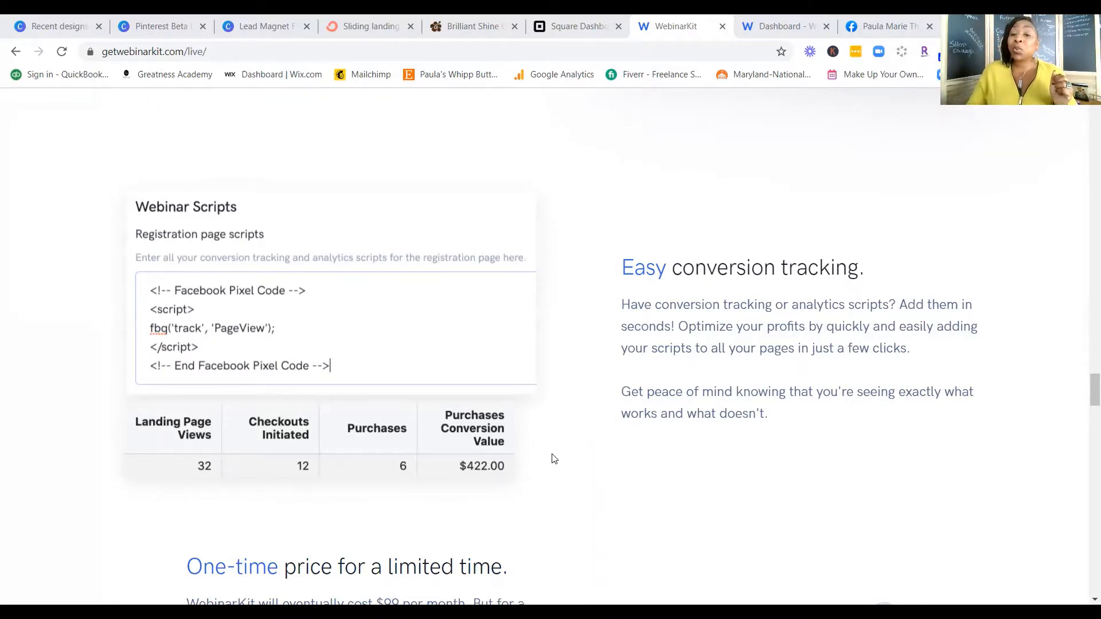
# - Read the one-time price explanation, the demo section and the pricing card with its included features
pyautogui.scroll(-5, 570, 445)
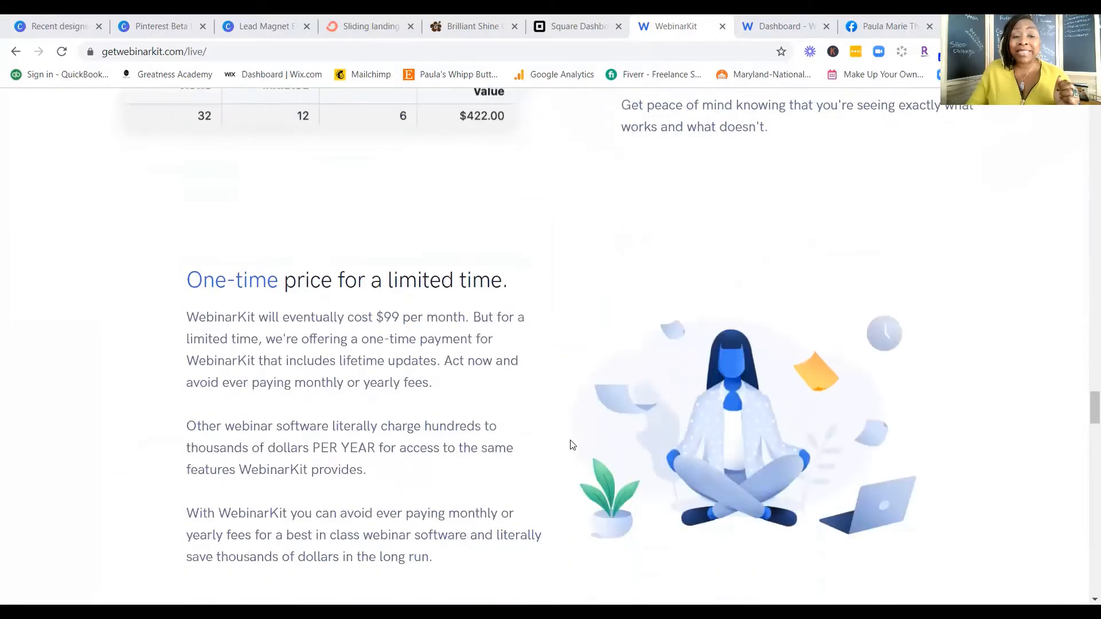
pyautogui.scroll(-1, 570, 445)
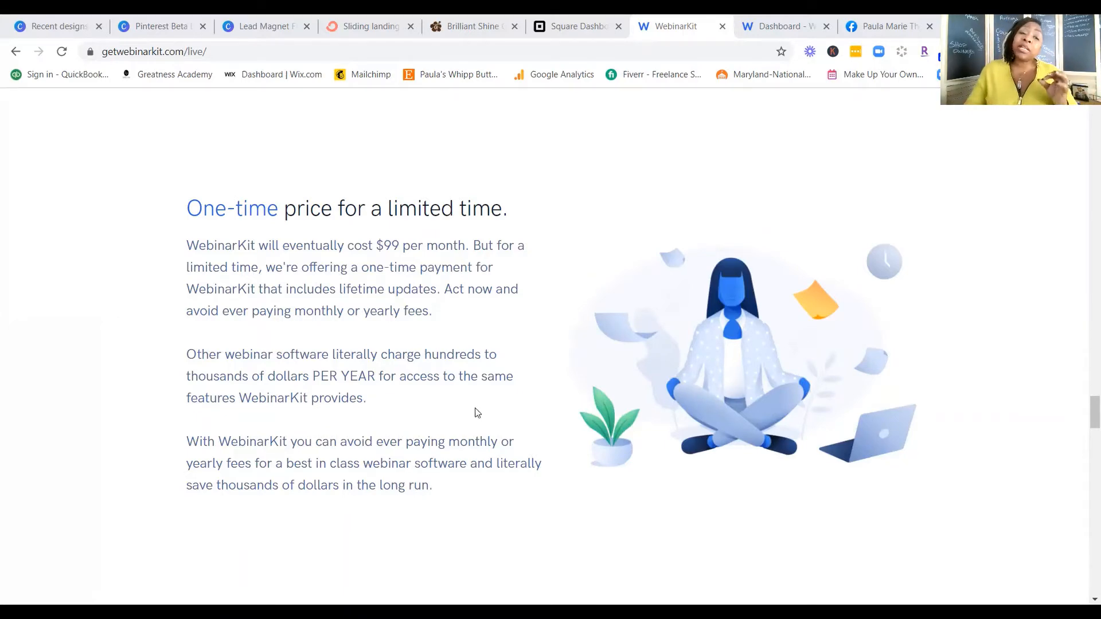
pyautogui.scroll(-5, 471, 401)
pyautogui.scroll(-4, 473, 396)
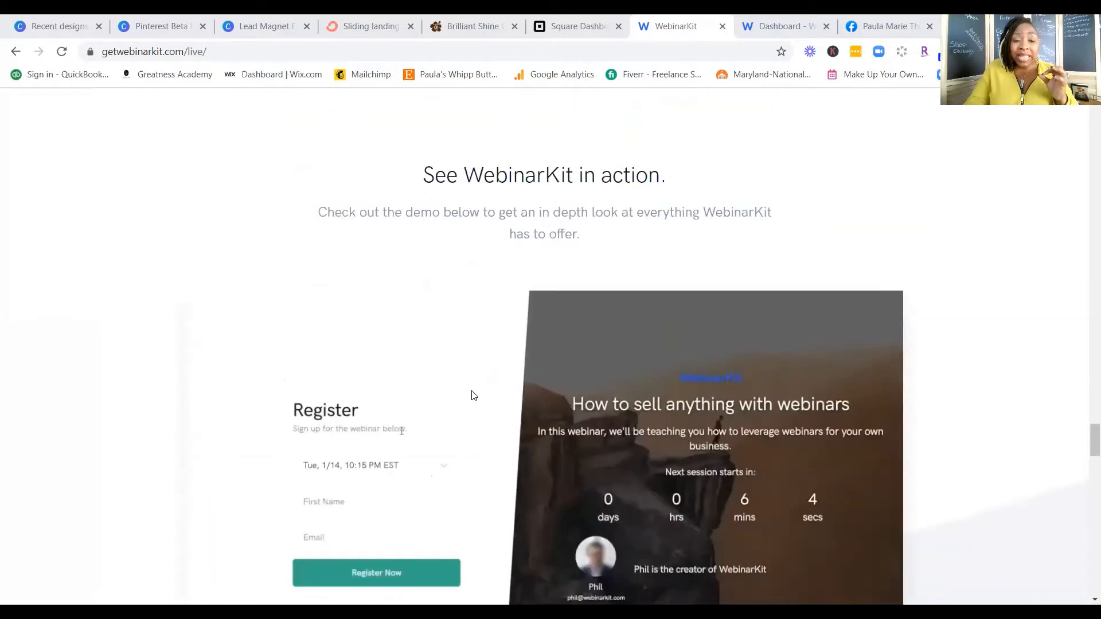
pyautogui.scroll(-5, 473, 396)
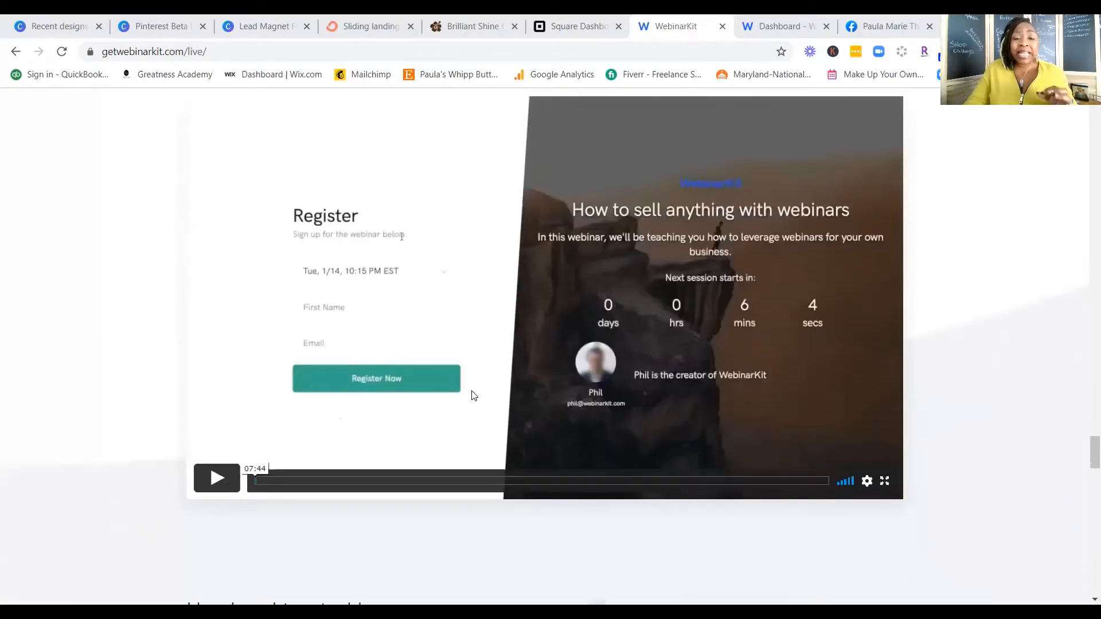
pyautogui.scroll(-4, 474, 395)
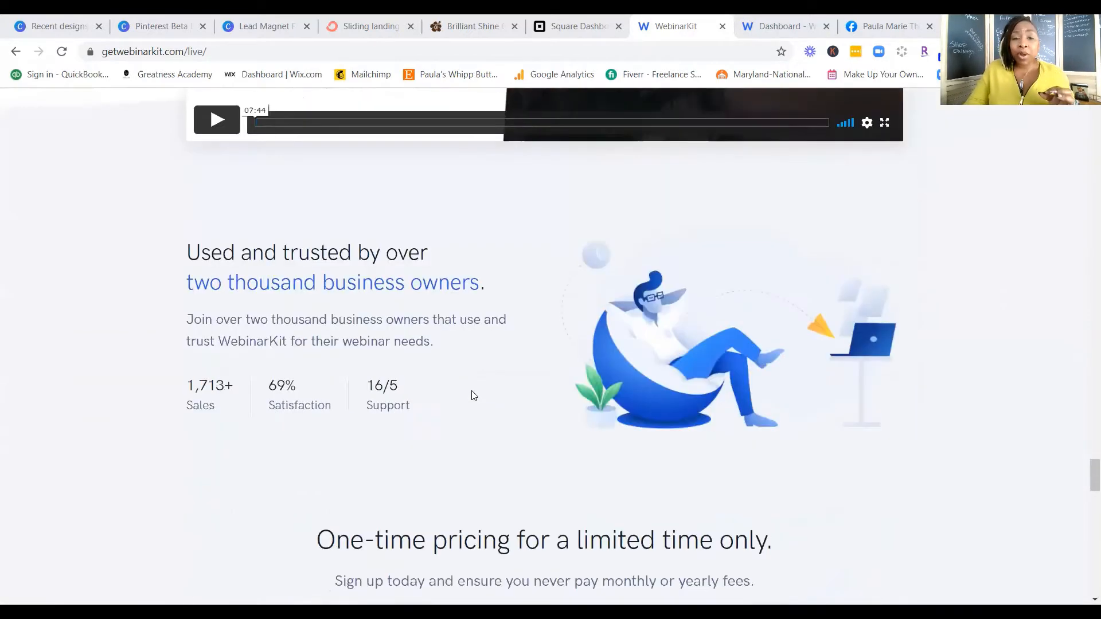
pyautogui.scroll(-6, 473, 396)
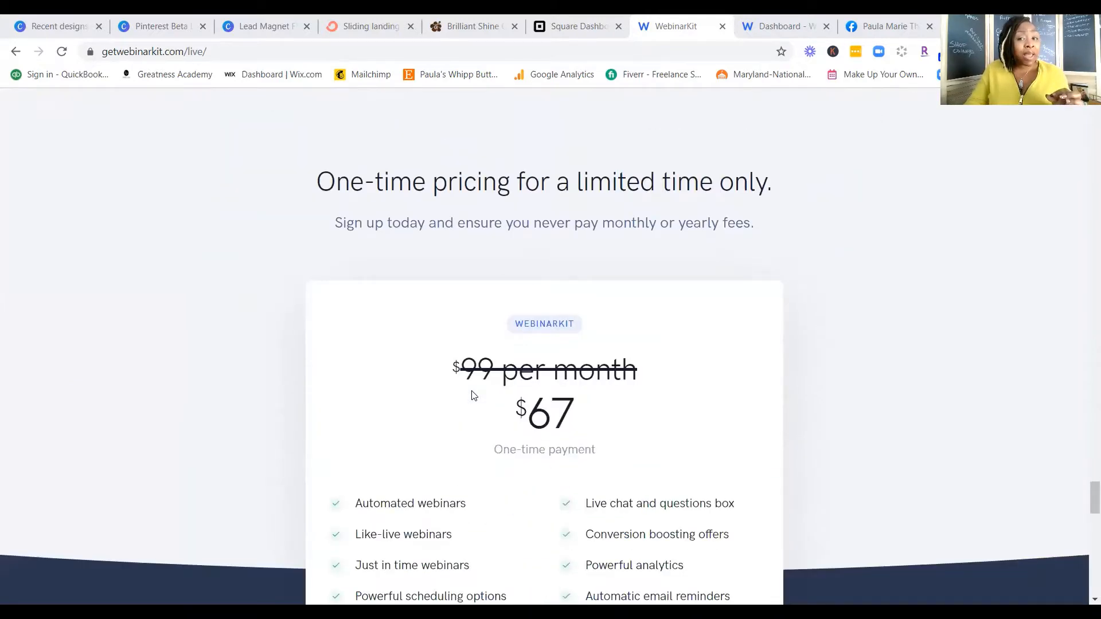
pyautogui.scroll(-1, 473, 395)
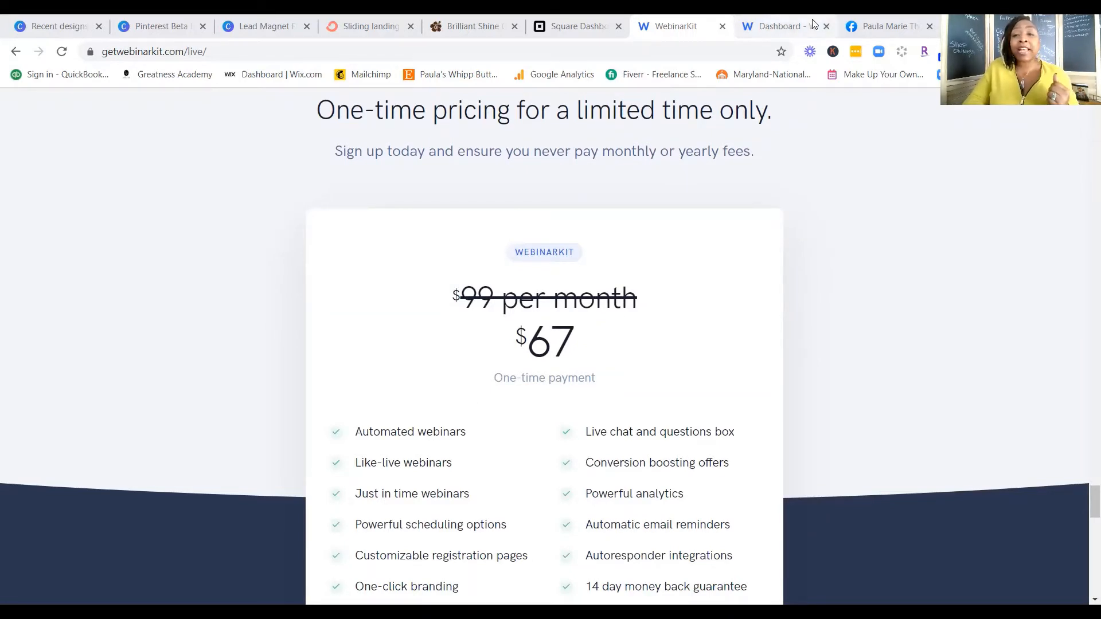
# - Switch to the WebinarKit dashboard and look through the list of existing webinars
pyautogui.click(773, 28)
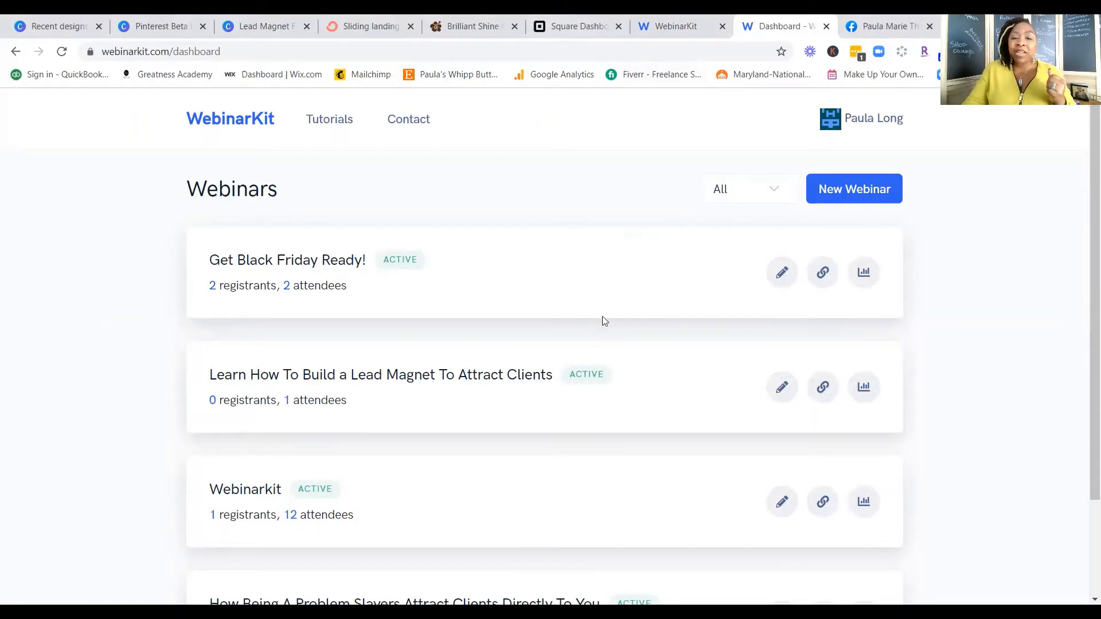
pyautogui.scroll(-3, 596, 346)
pyautogui.scroll(2, 598, 348)
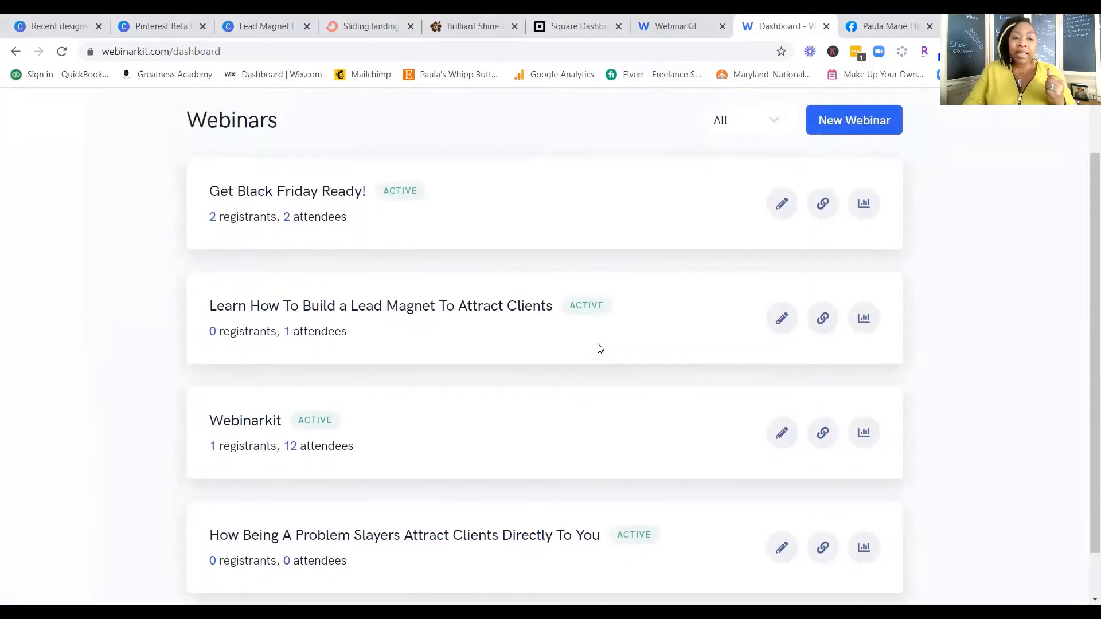
pyautogui.scroll(-2, 598, 348)
pyautogui.scroll(-1, 599, 348)
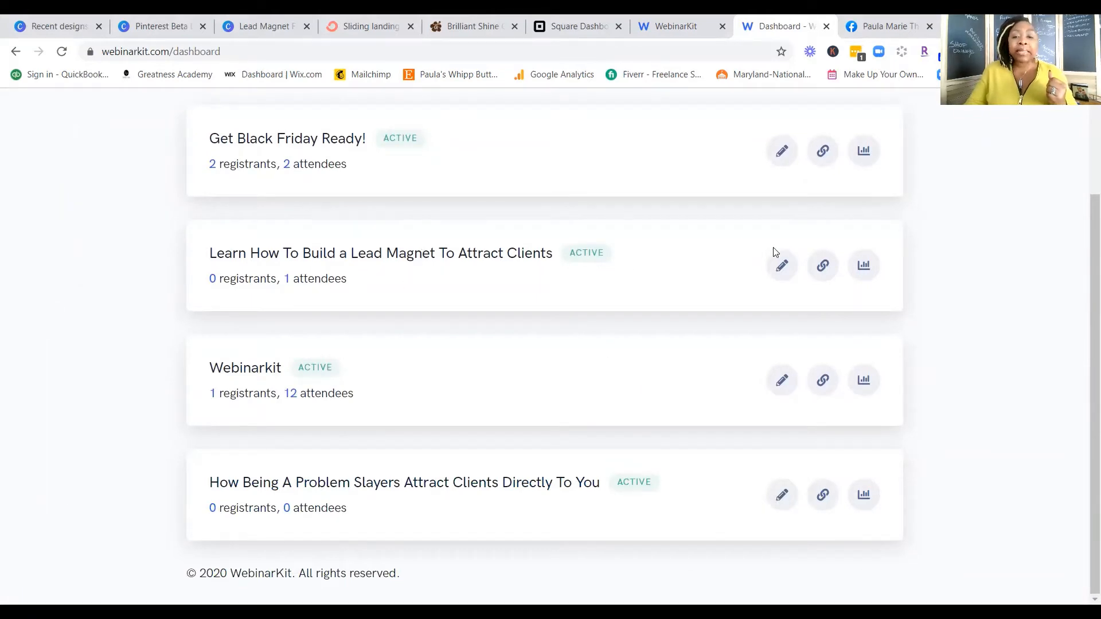
# - Open the "Learn How To Build a Lead Magnet To Attract Clients" webinar for editing and advance from its video settings to its details
pyautogui.click(779, 266)
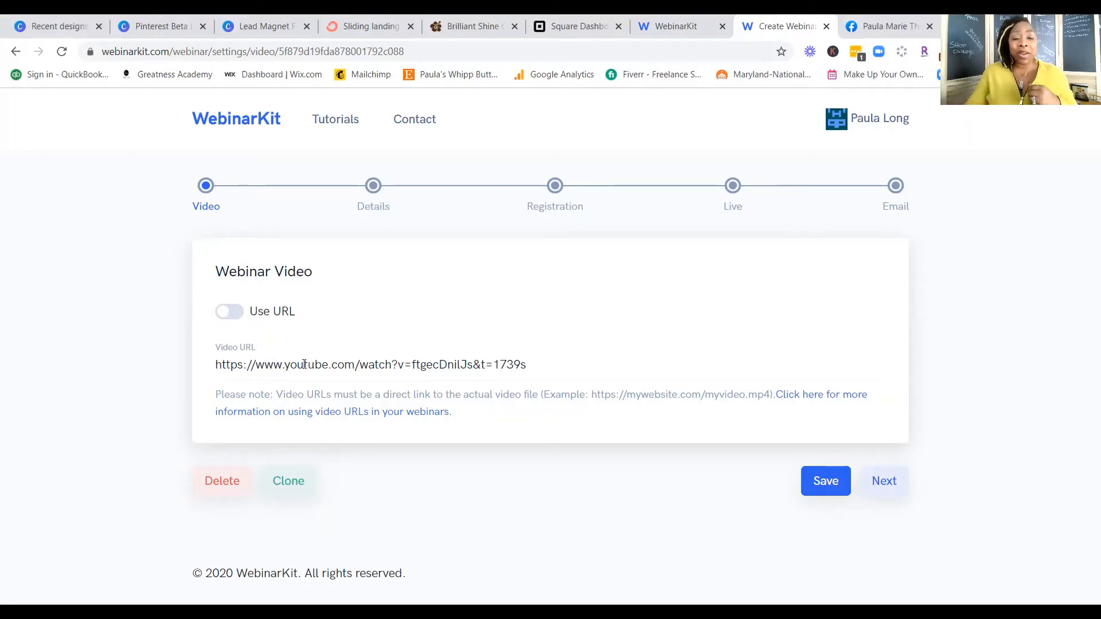
pyautogui.click(896, 488)
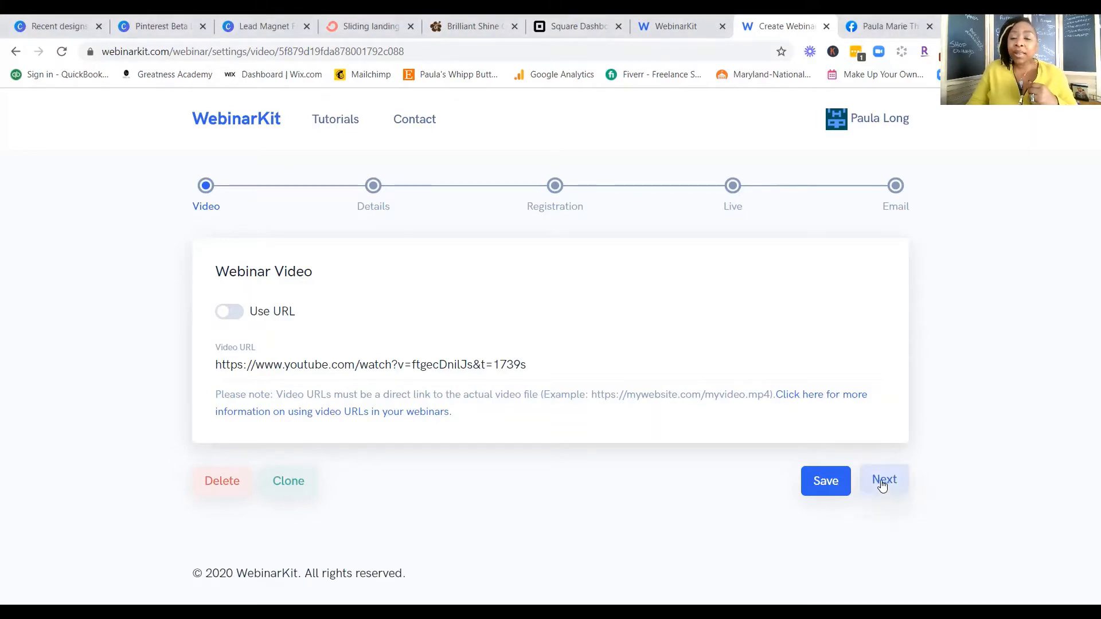
pyautogui.click(883, 484)
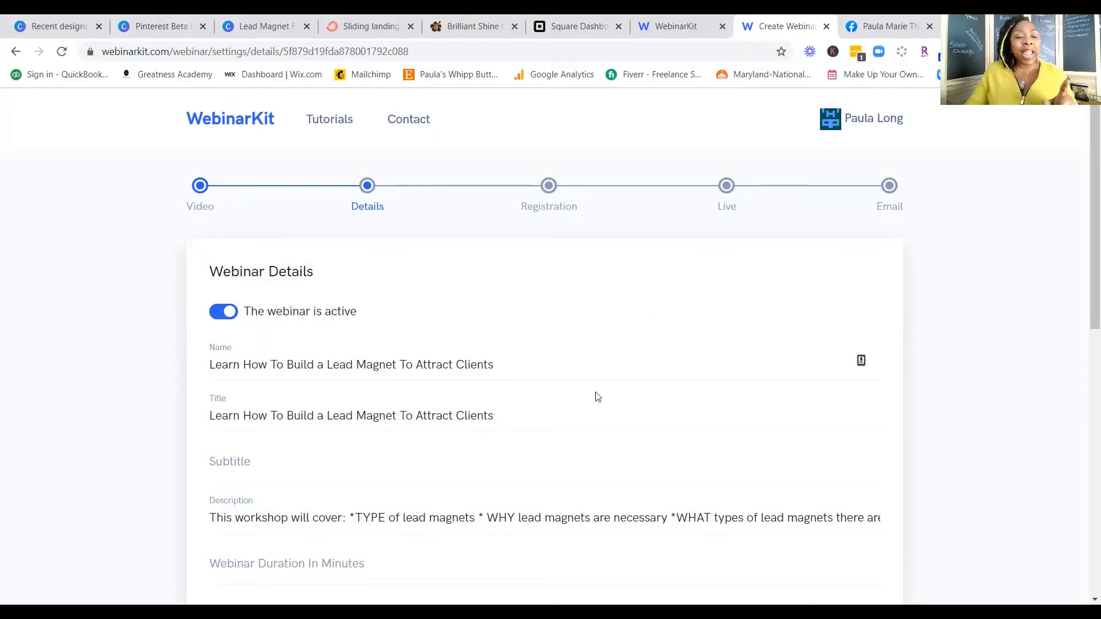
pyautogui.scroll(-3, 619, 396)
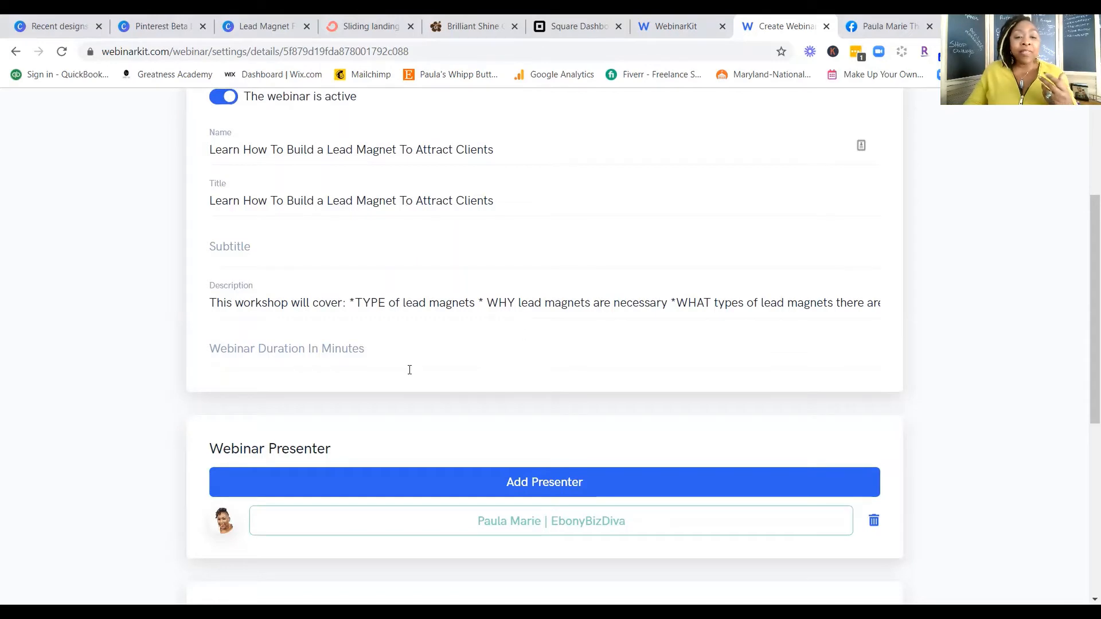
# - Set the webinar duration to 21 minutes in the webinar details
pyautogui.scroll(-1, 449, 381)
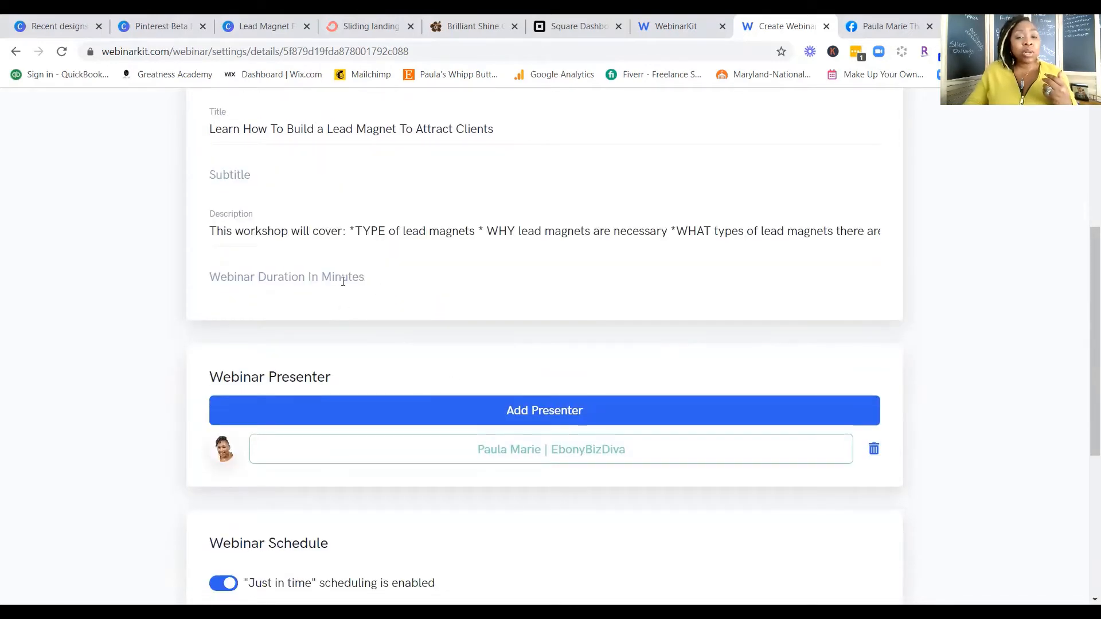
pyautogui.click(355, 279)
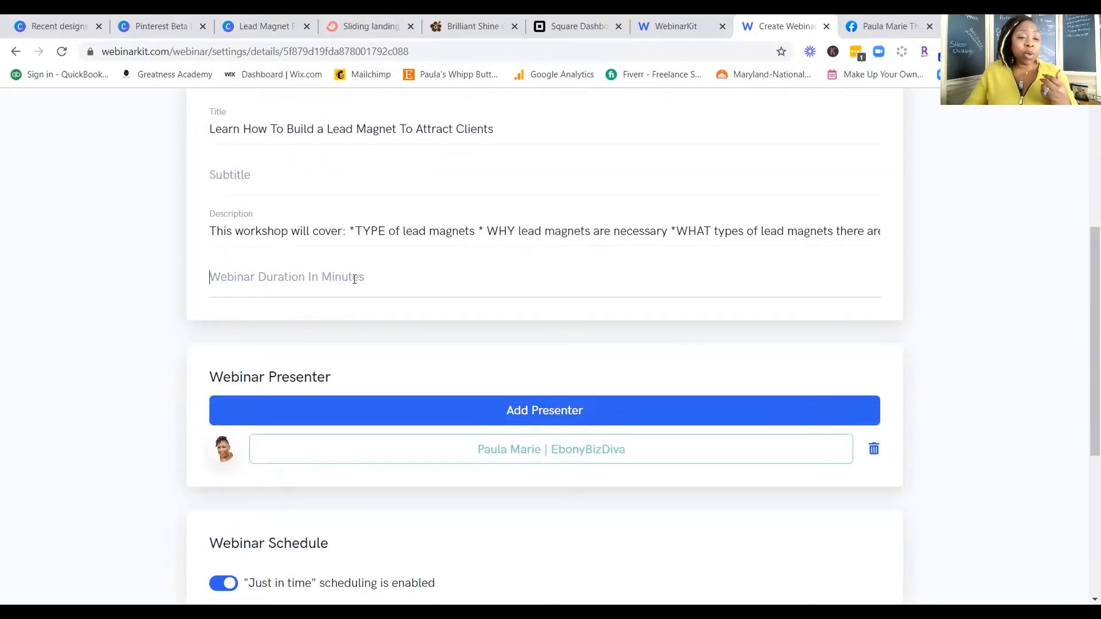
pyautogui.scroll(5, 614, 377)
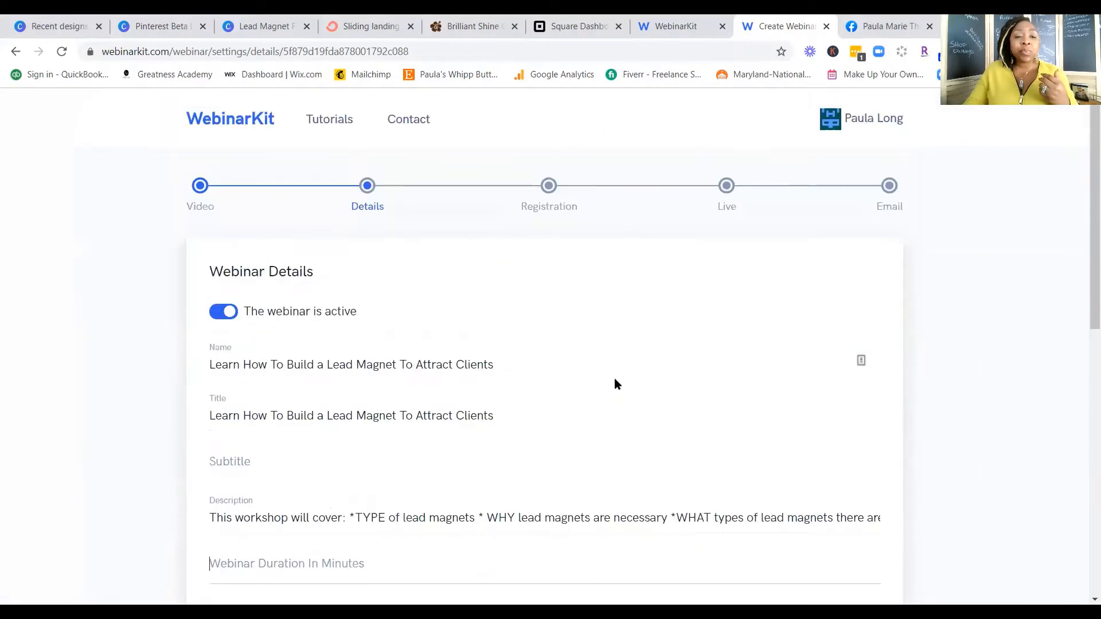
pyautogui.scroll(-5, 616, 379)
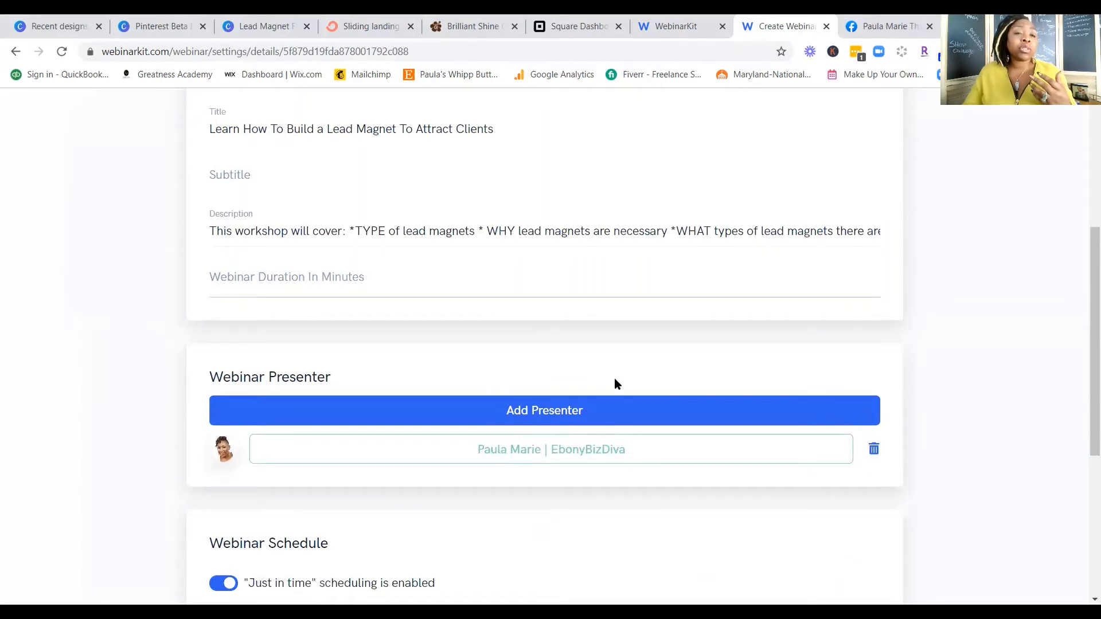
pyautogui.click(370, 274)
pyautogui.write('21')
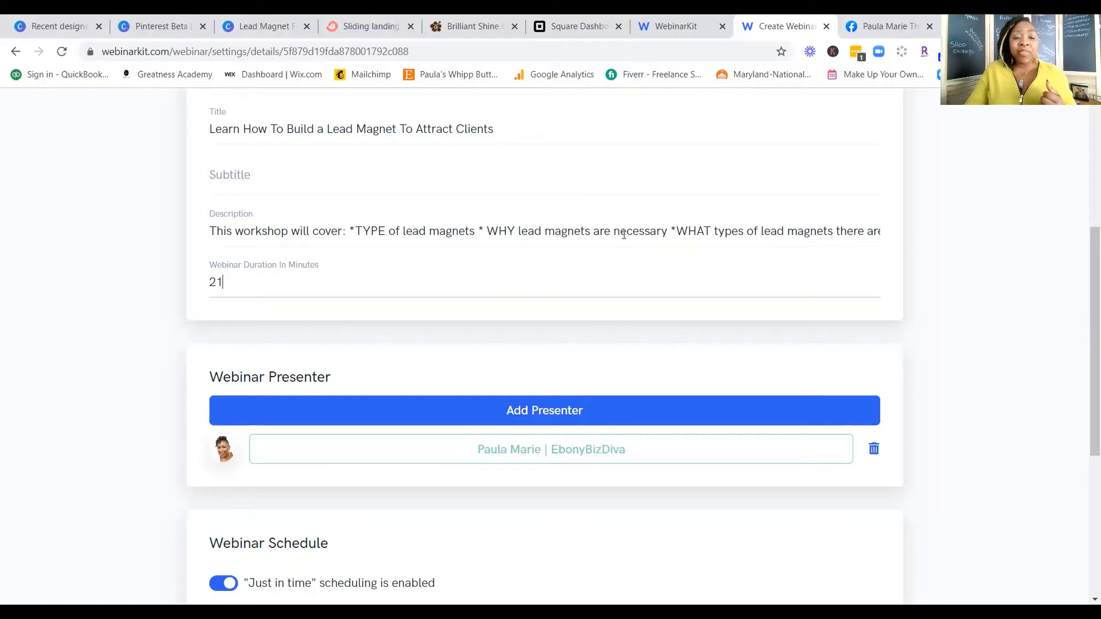
# - Open the form for a new webinar presenter, look over its fields and close it without adding anyone
pyautogui.scroll(-3, 990, 316)
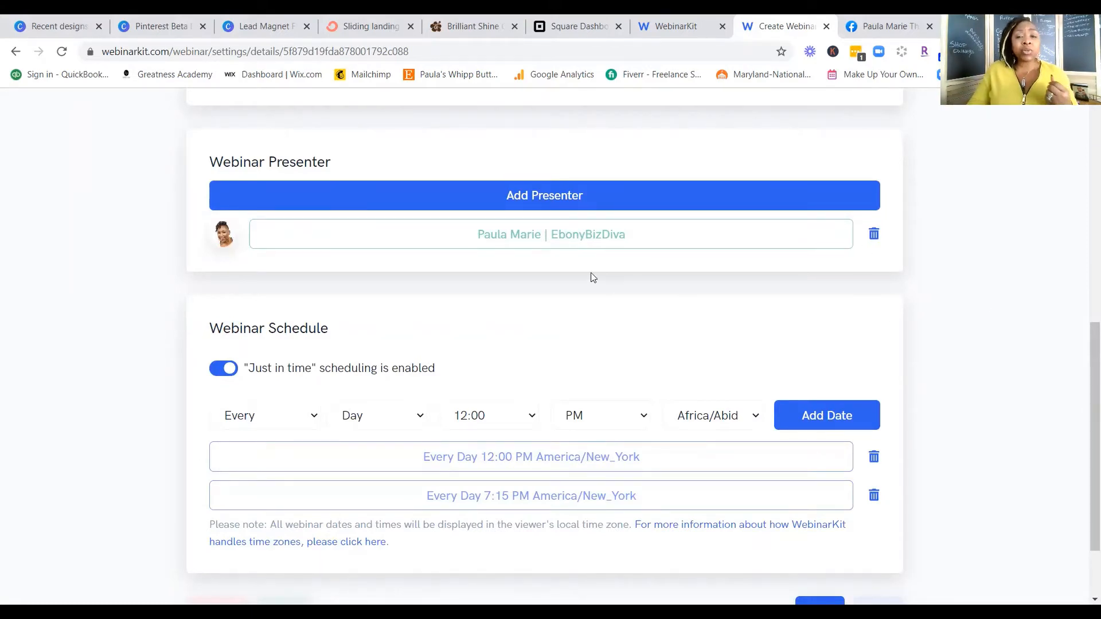
pyautogui.click(547, 197)
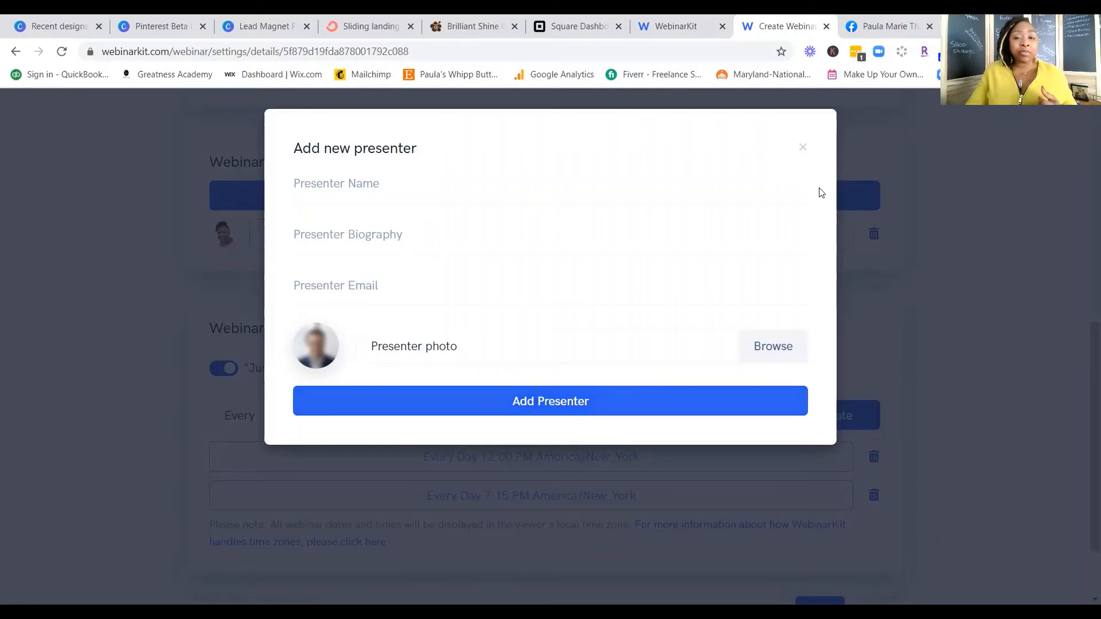
pyautogui.click(803, 149)
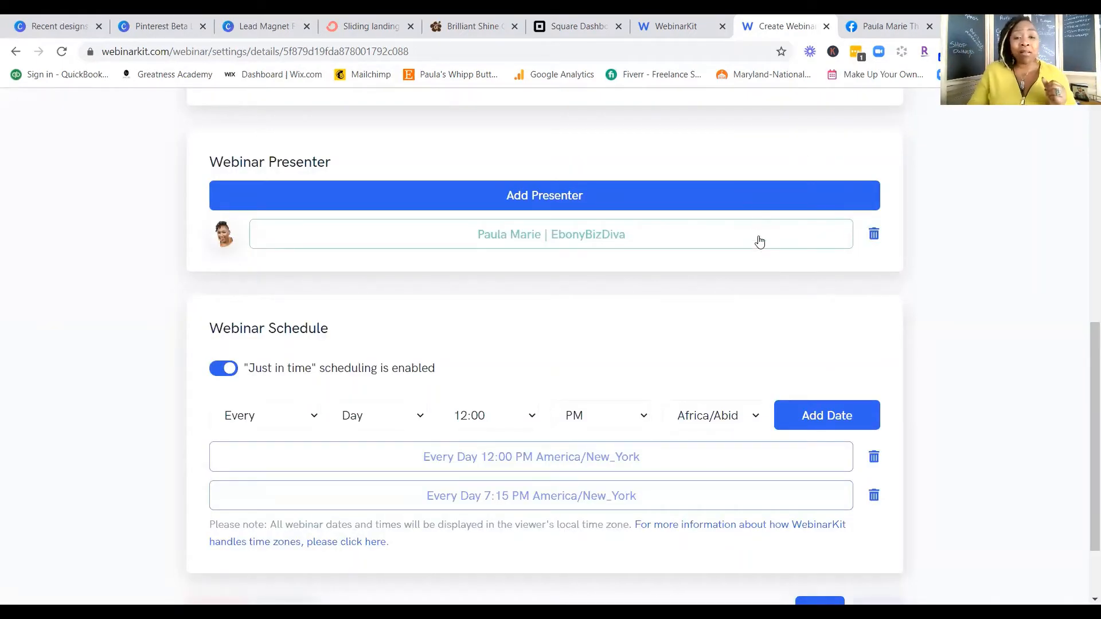
# - Remove the daily 7:15 PM session from the webinar schedule and set up a new one for every Tuesday at 7:30 PM
pyautogui.scroll(-2, 963, 375)
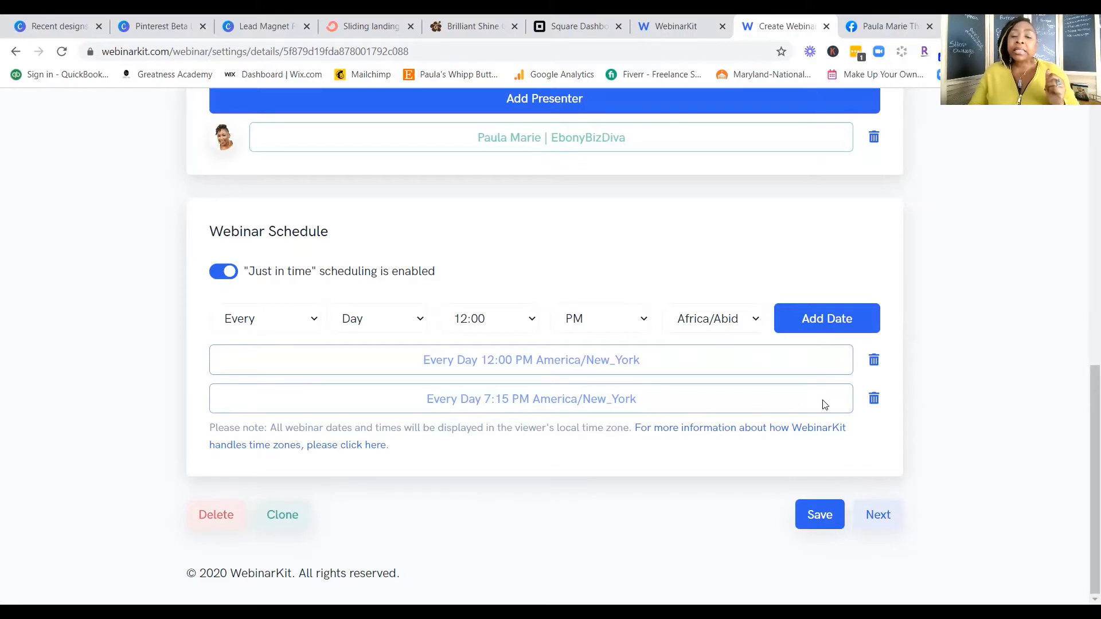
pyautogui.click(874, 401)
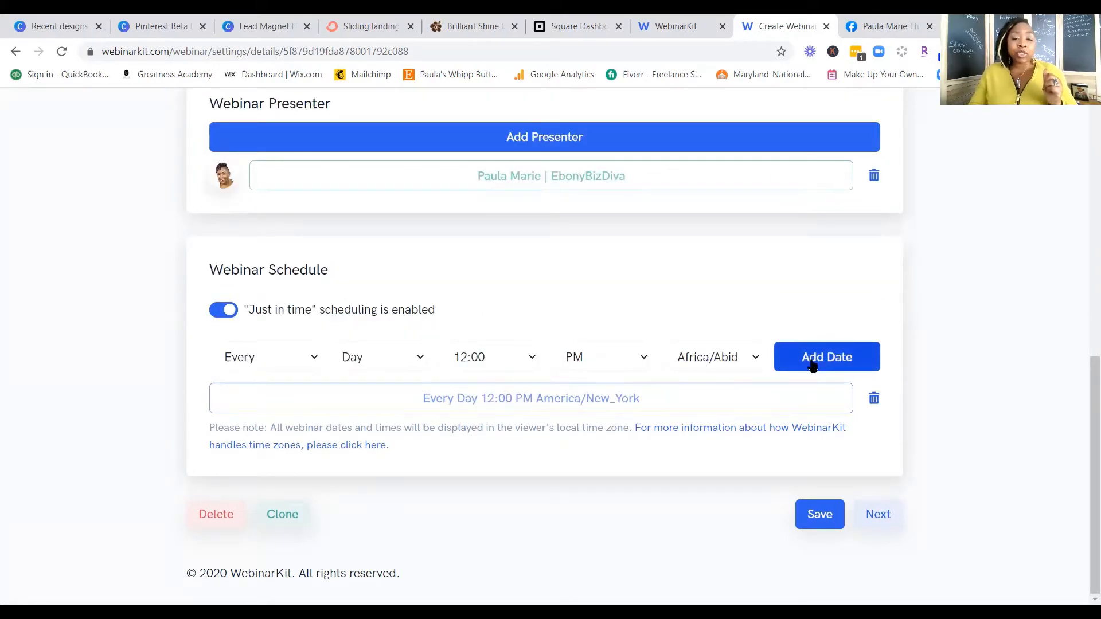
pyautogui.click(314, 359)
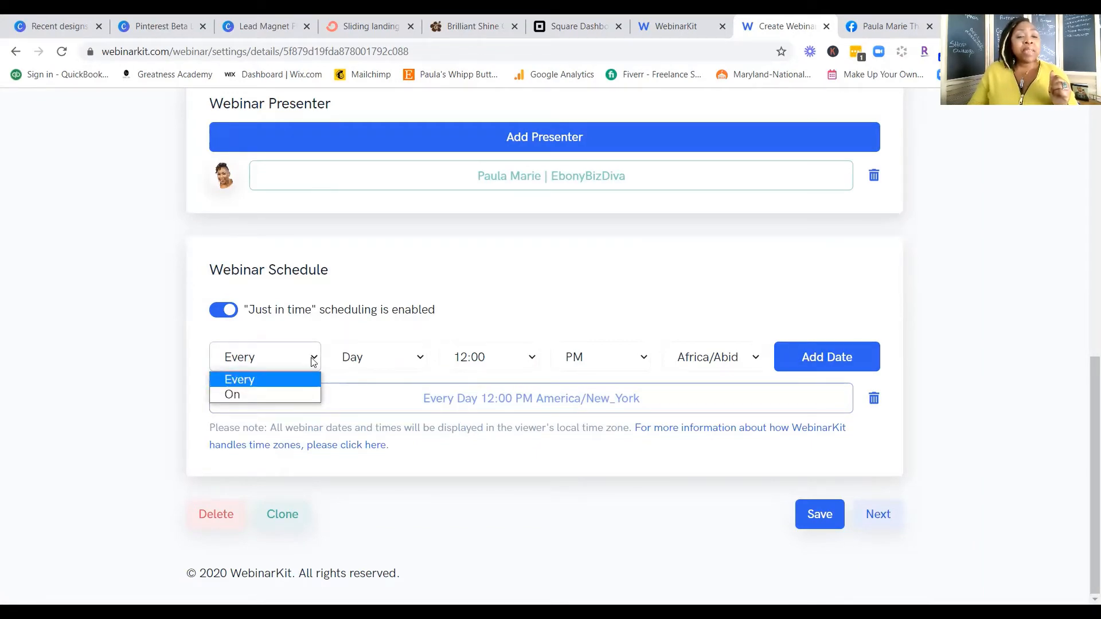
pyautogui.click(403, 360)
pyautogui.click(419, 360)
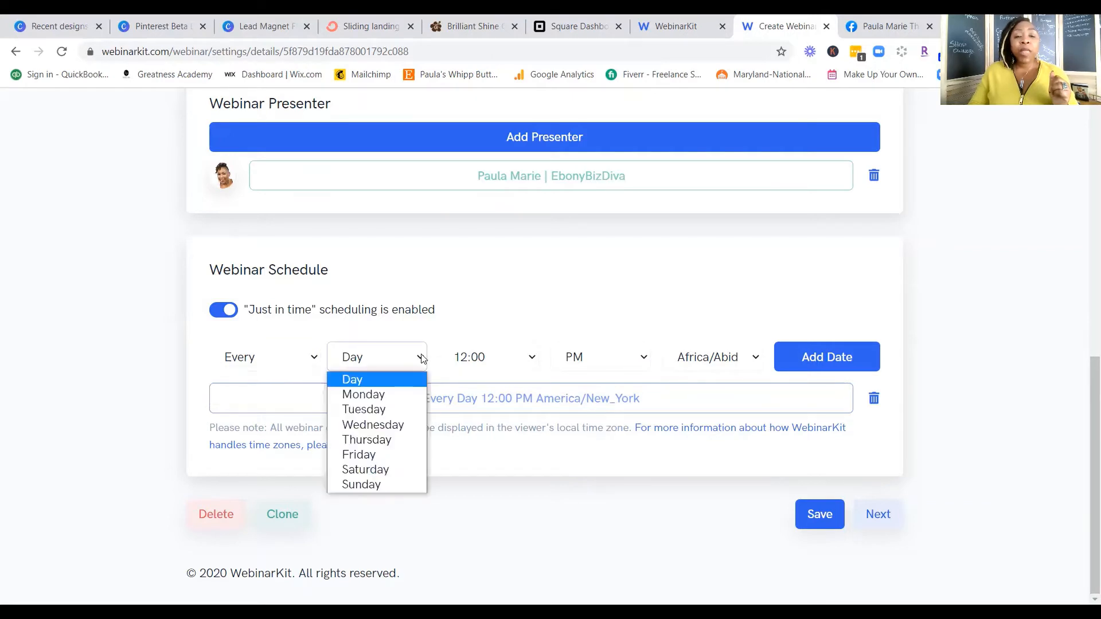
pyautogui.click(386, 407)
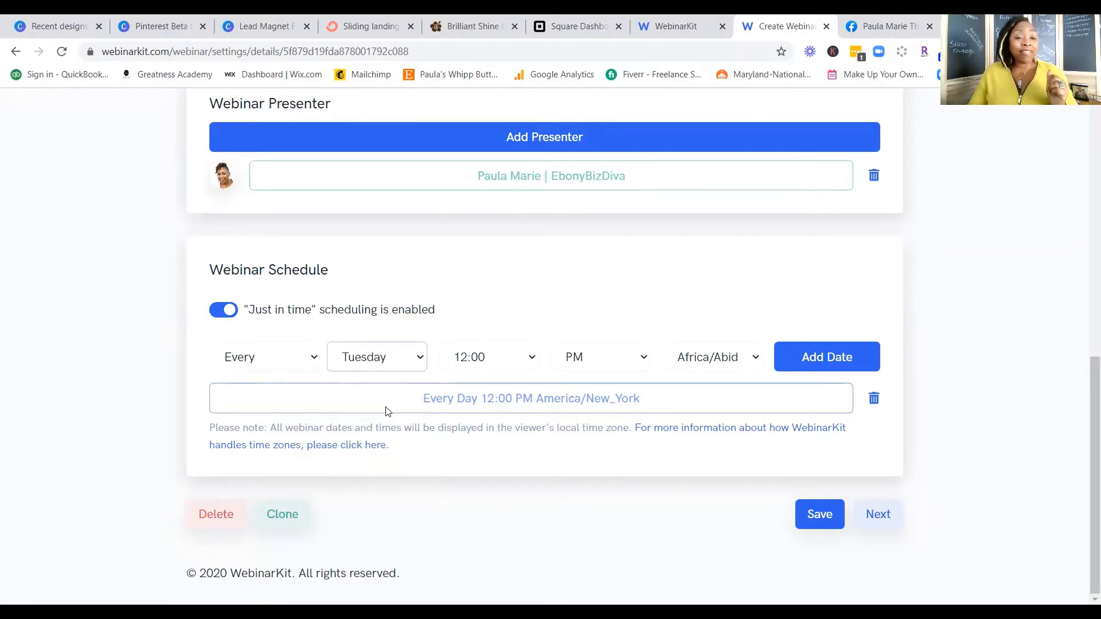
pyautogui.click(529, 361)
pyautogui.scroll(-7, 505, 298)
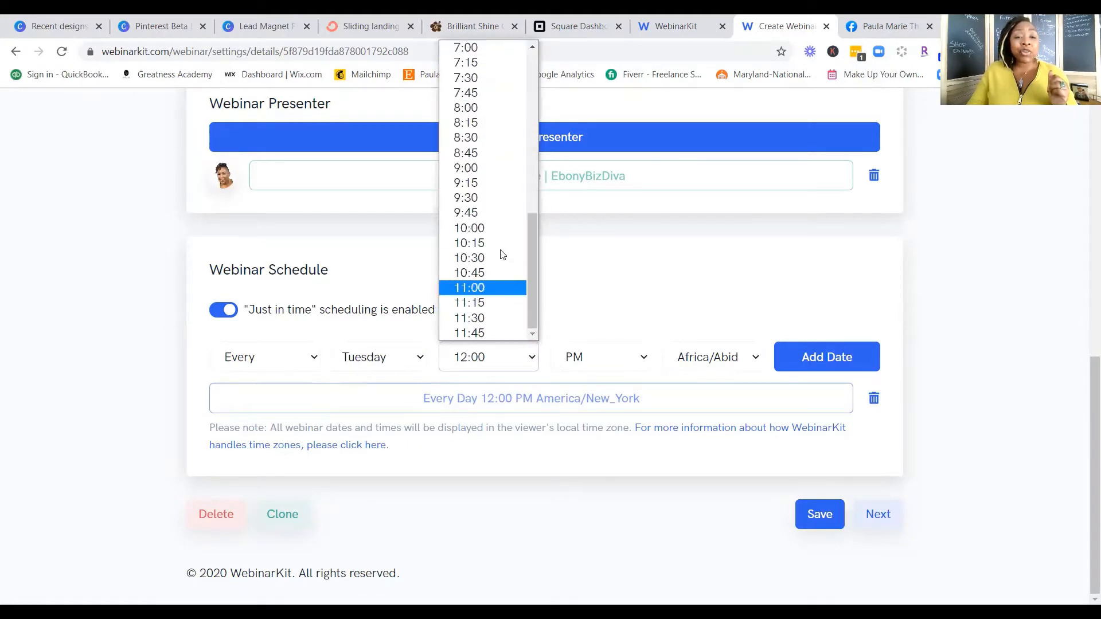
pyautogui.click(491, 76)
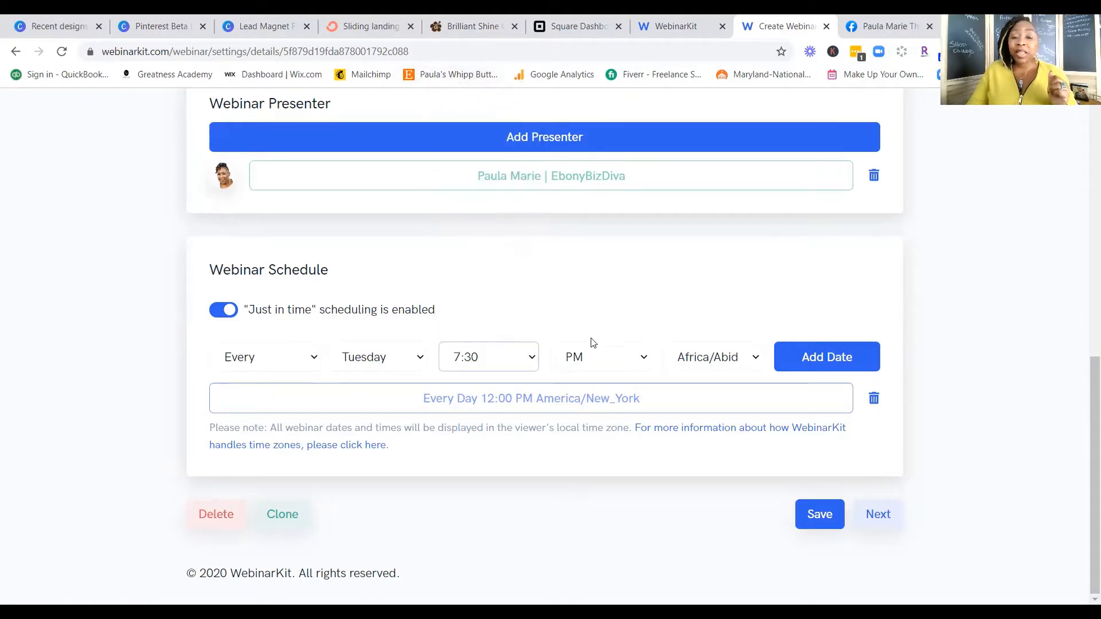
# - Choose America/New_York as the time zone for the Tuesday session and add it to the schedule
pyautogui.click(757, 360)
pyautogui.scroll(-6, 785, 251)
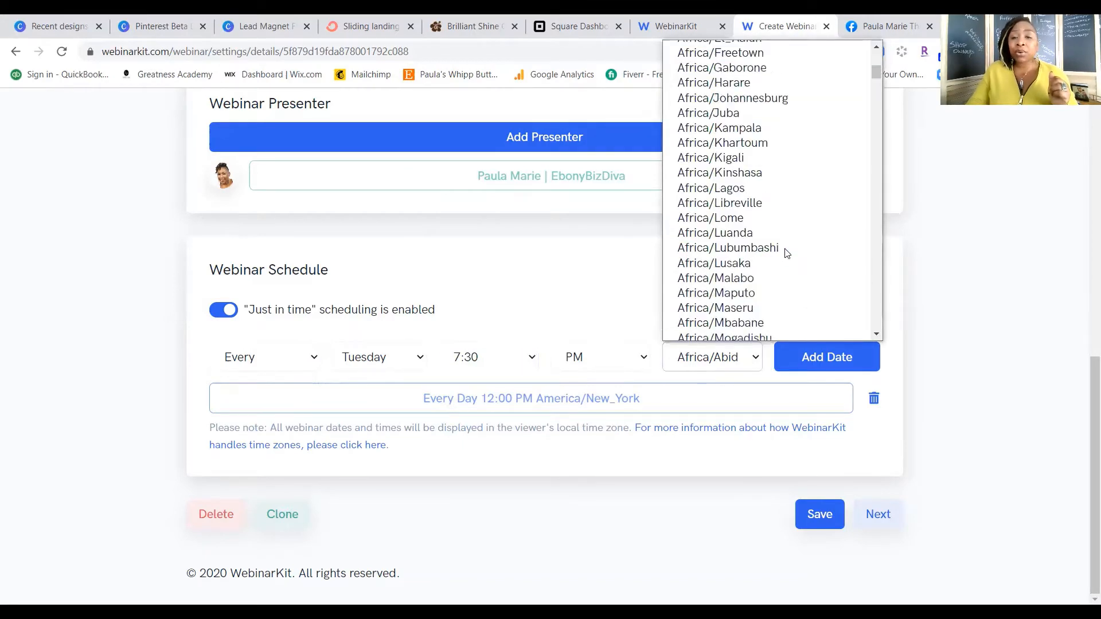
pyautogui.scroll(-20, 786, 253)
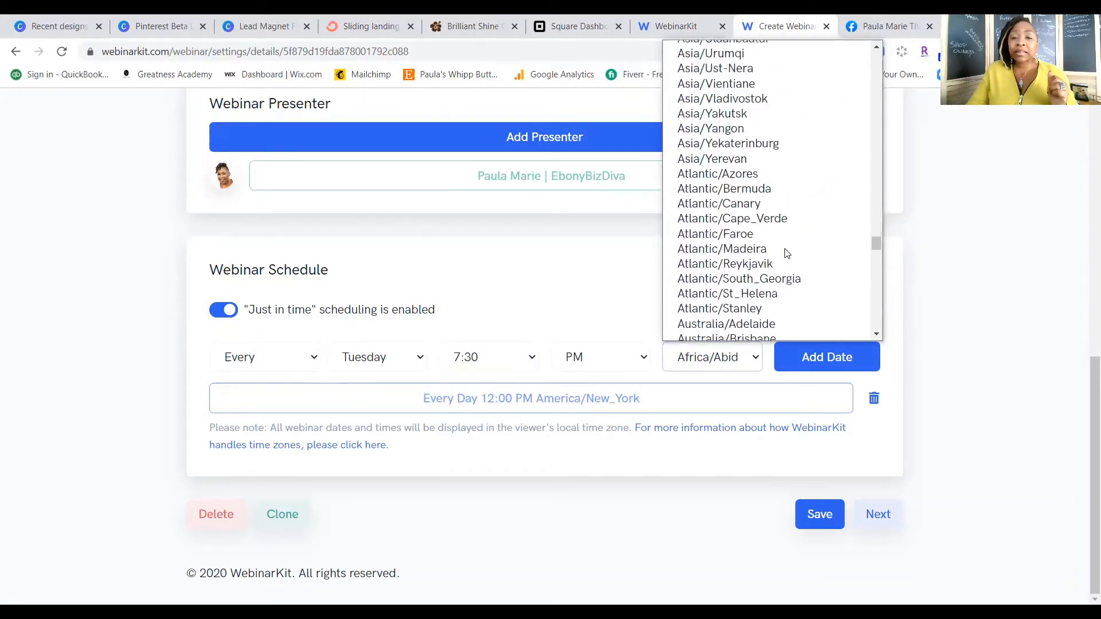
pyautogui.scroll(-20, 786, 253)
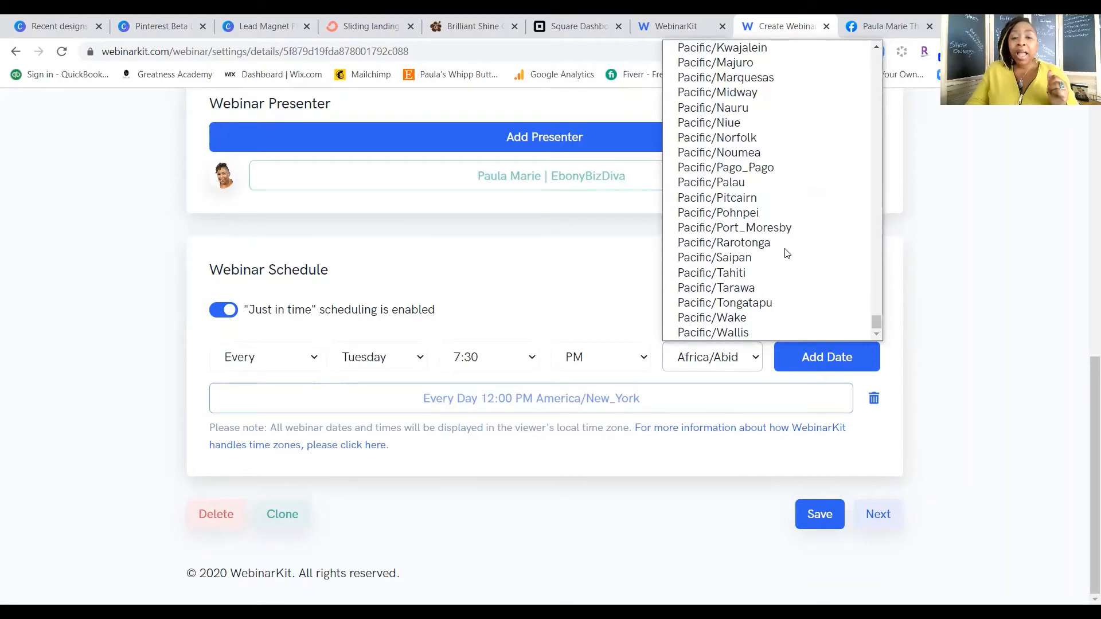
pyautogui.scroll(20, 786, 253)
pyautogui.scroll(15, 786, 254)
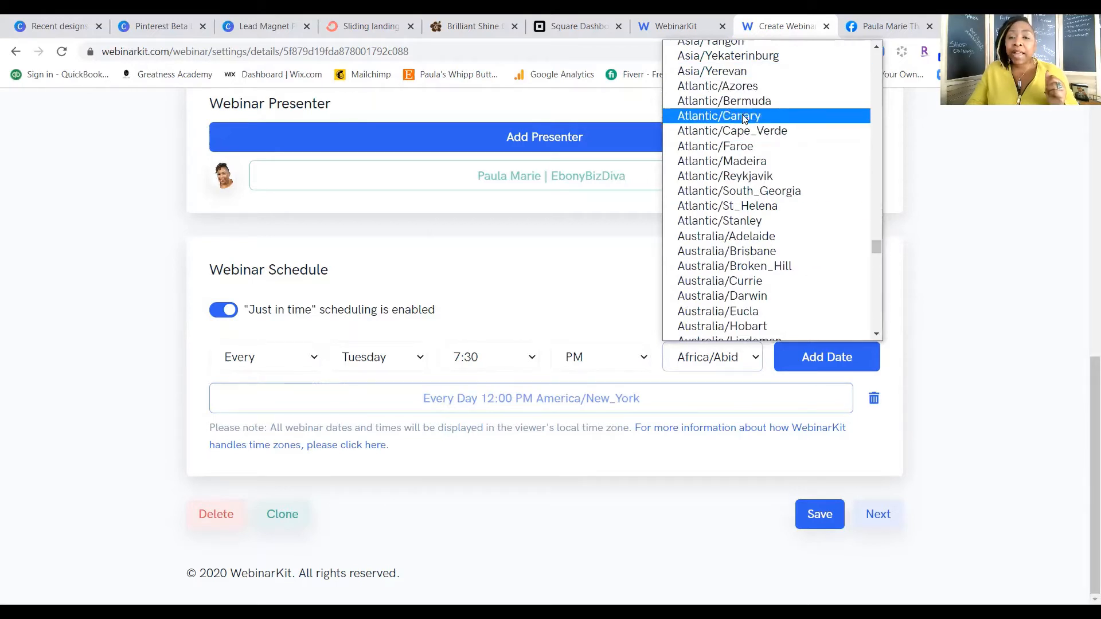
pyautogui.scroll(-20, 756, 253)
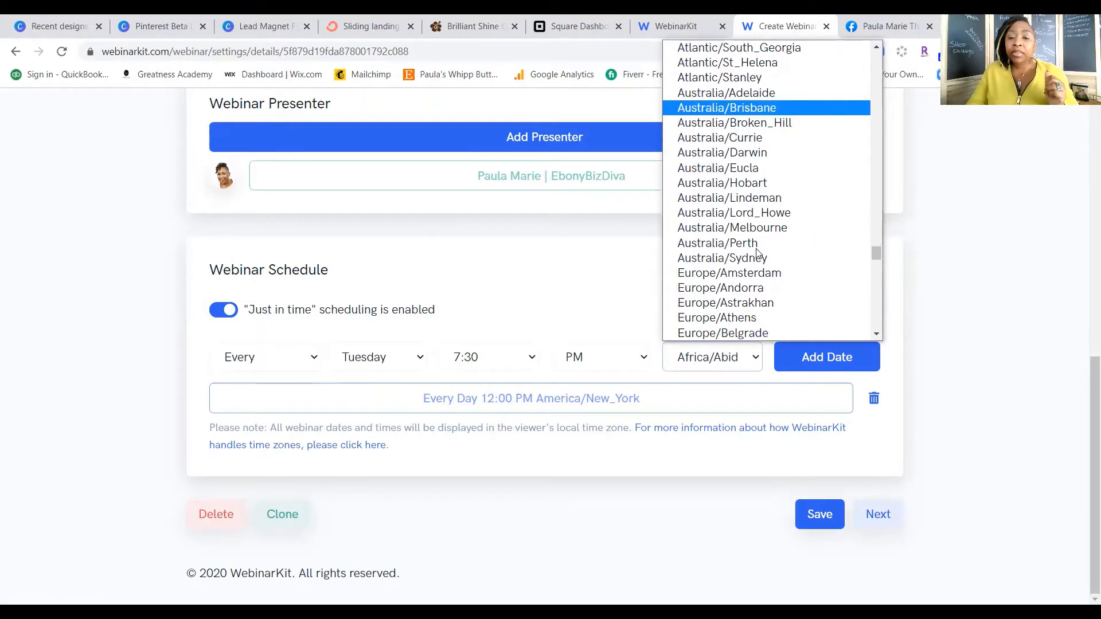
pyautogui.scroll(-15, 756, 254)
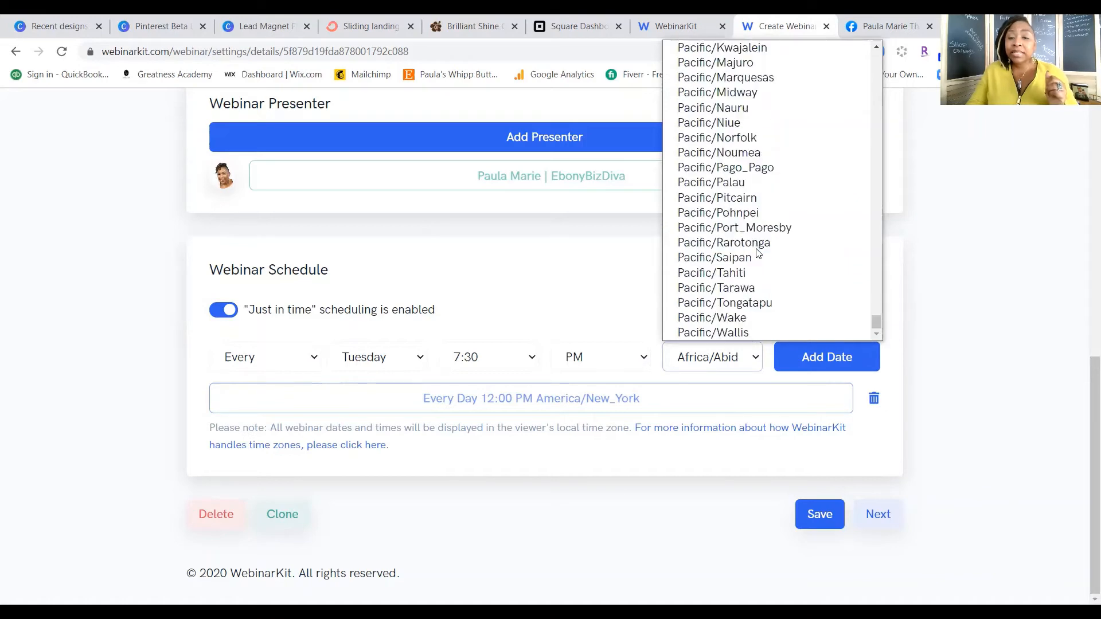
pyautogui.scroll(20, 756, 253)
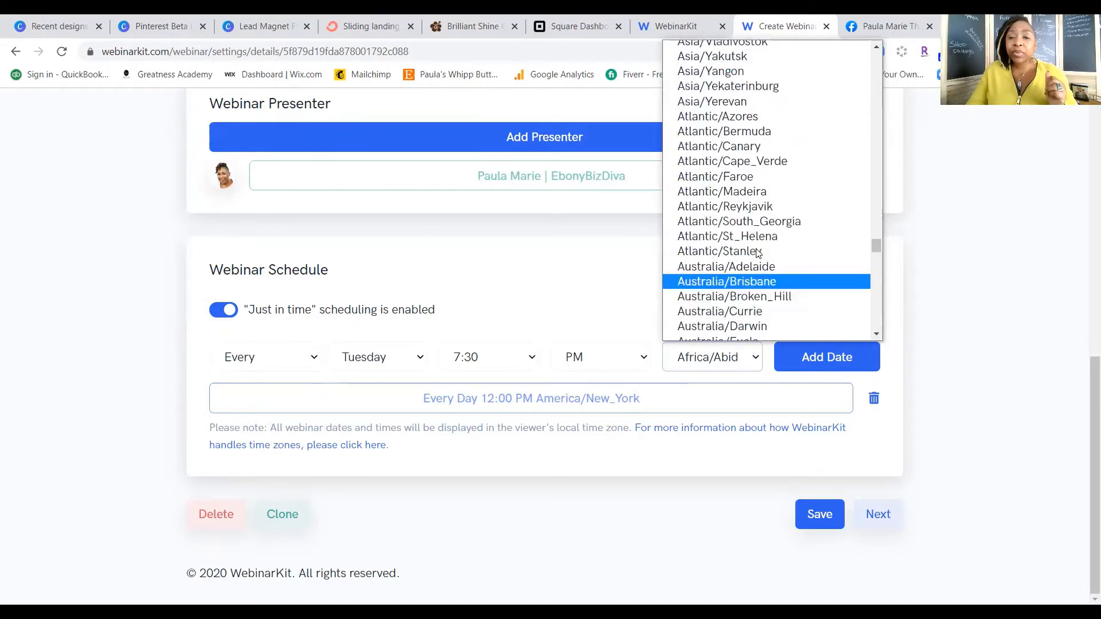
pyautogui.scroll(10, 757, 253)
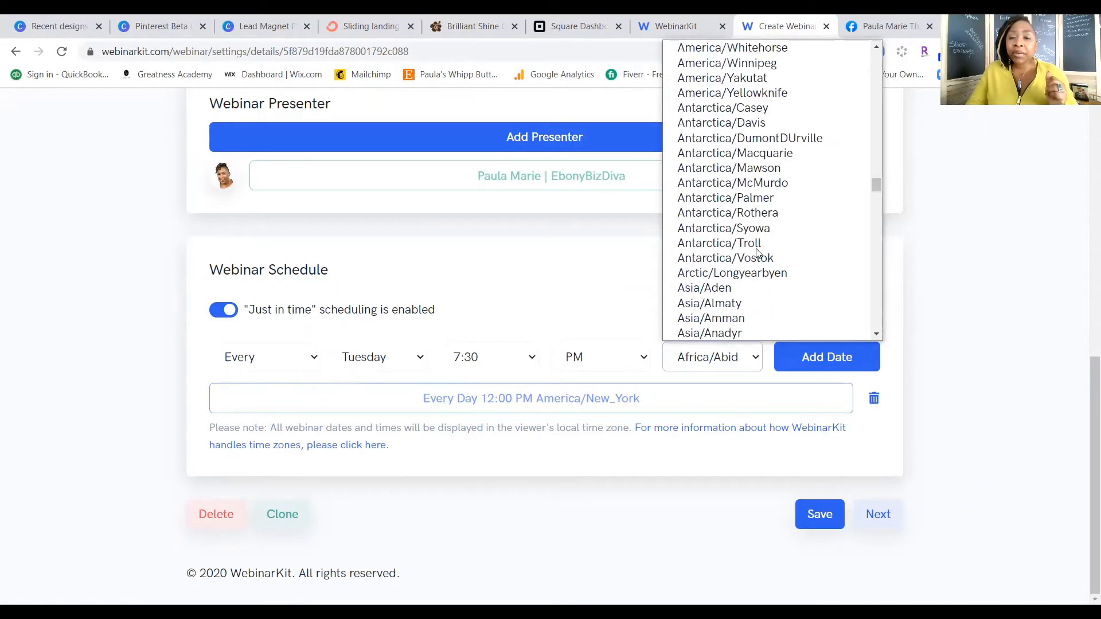
pyautogui.scroll(3, 756, 249)
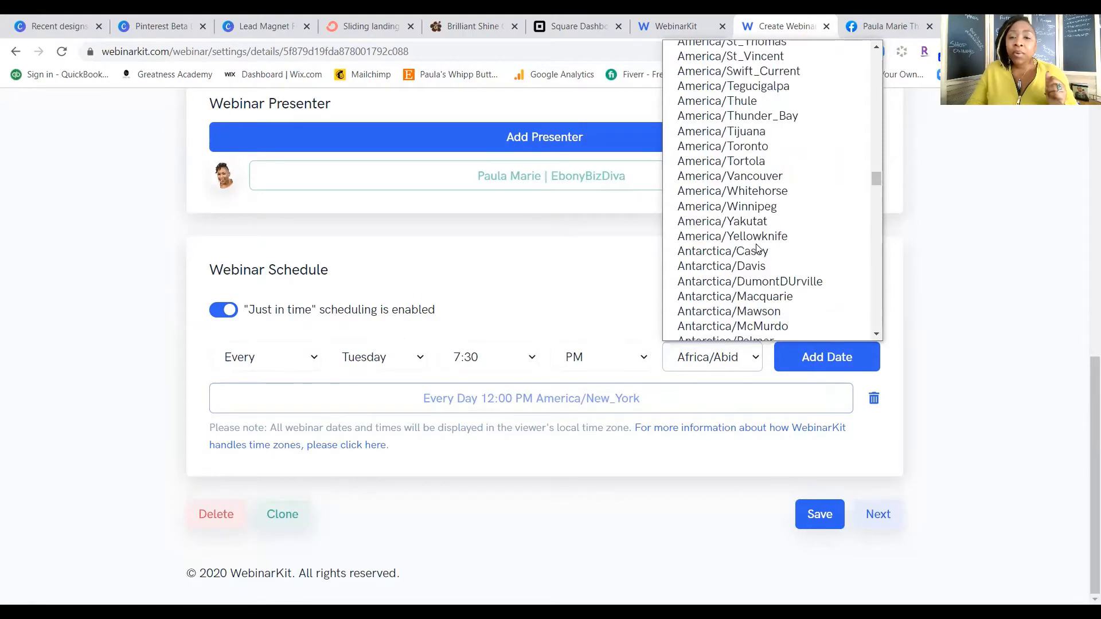
pyautogui.scroll(3, 757, 248)
pyautogui.scroll(3, 756, 248)
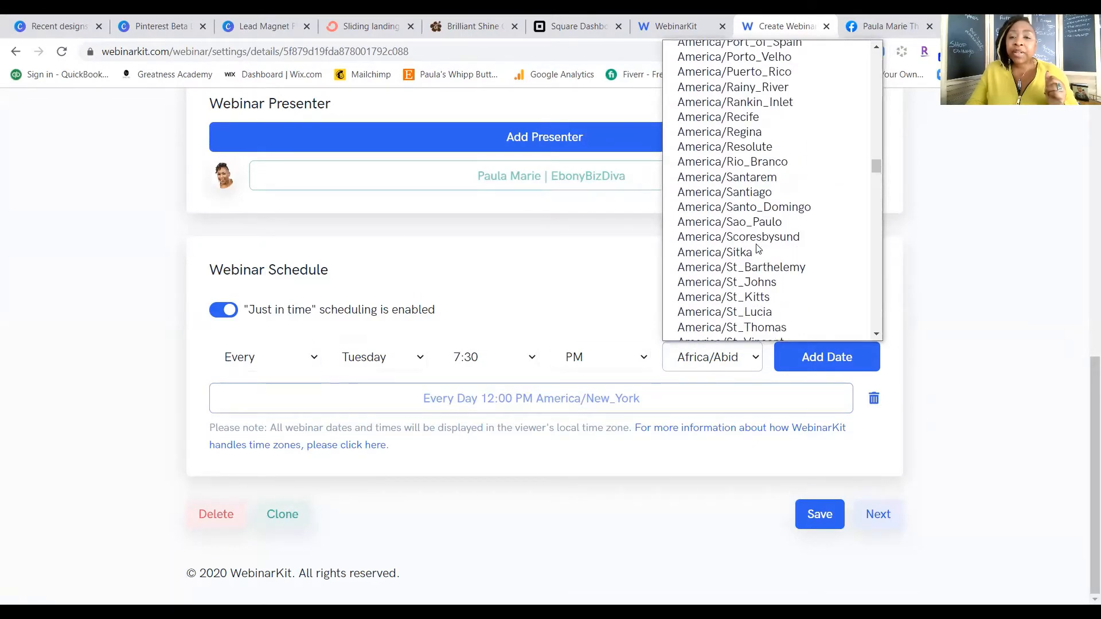
pyautogui.scroll(3, 757, 248)
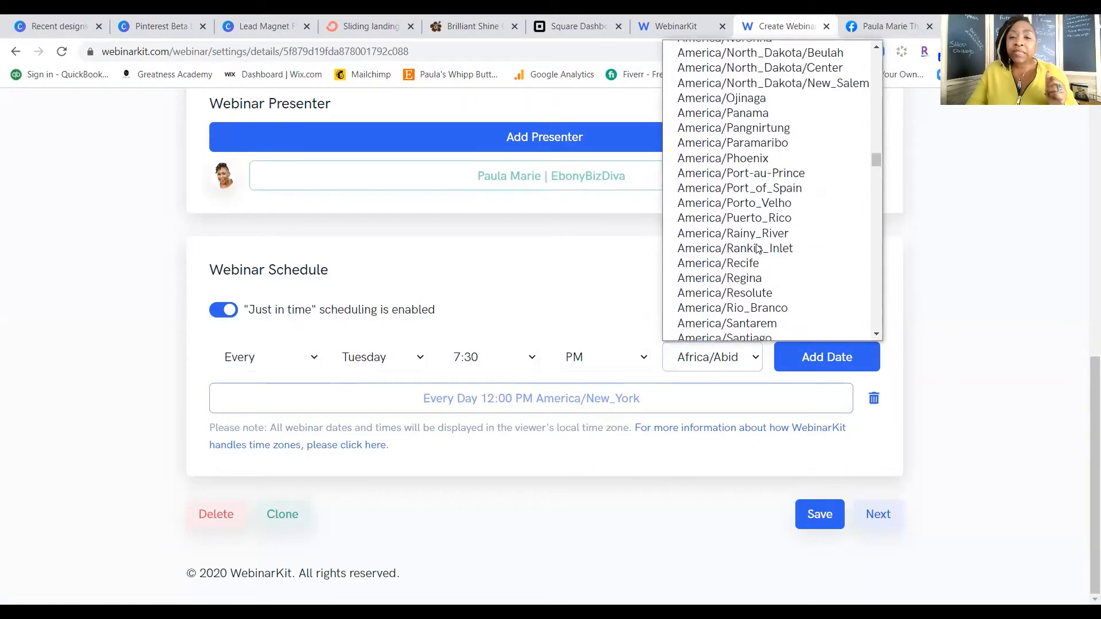
pyautogui.scroll(3, 757, 248)
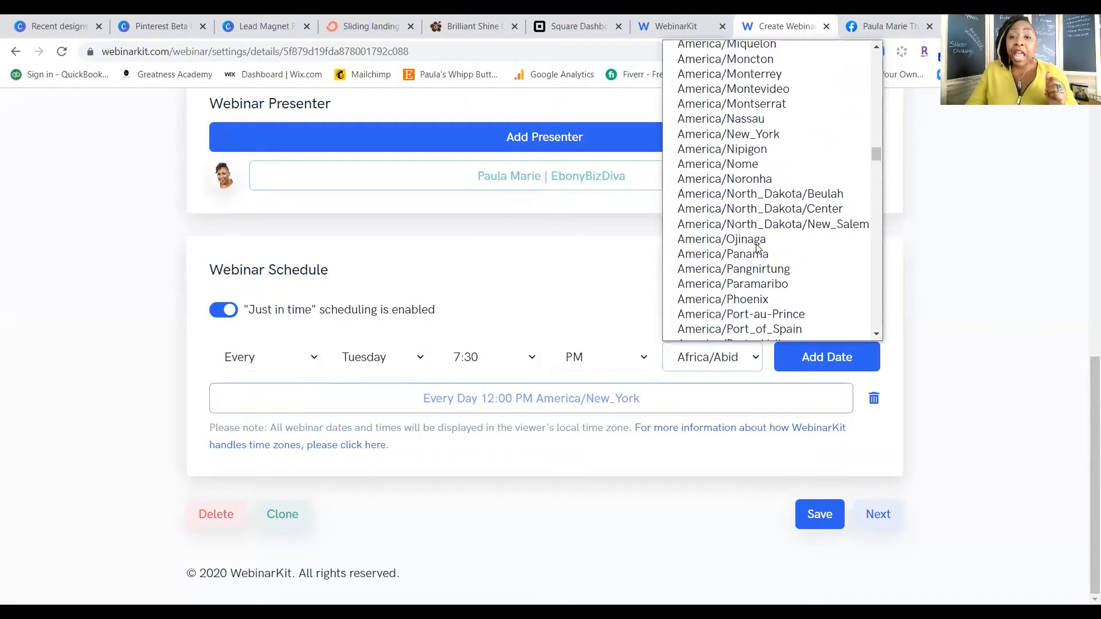
pyautogui.click(774, 134)
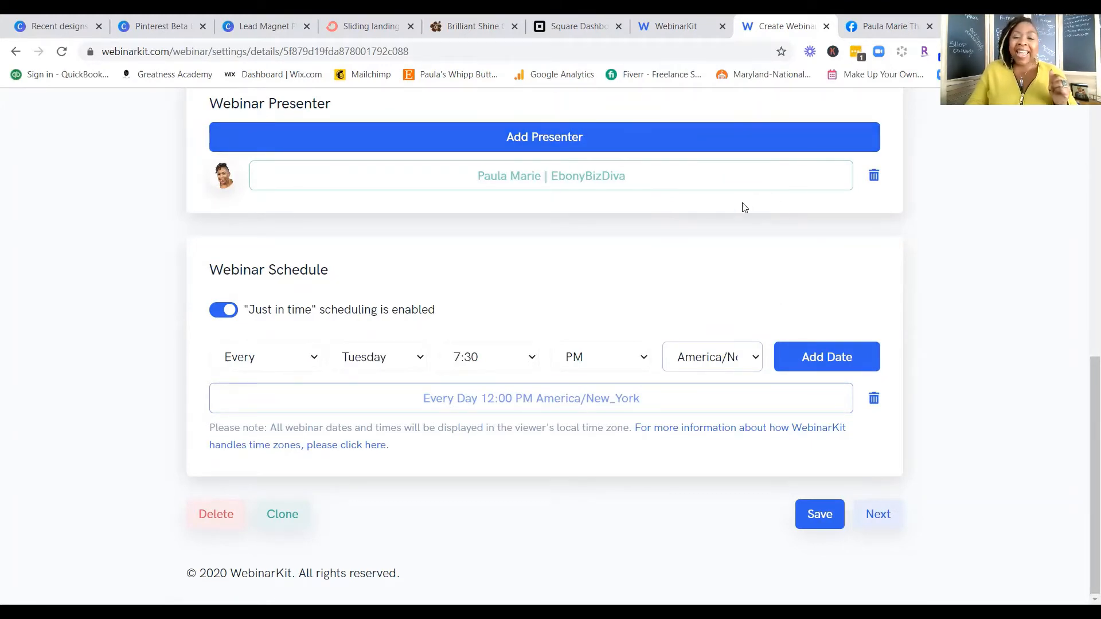
pyautogui.click(810, 359)
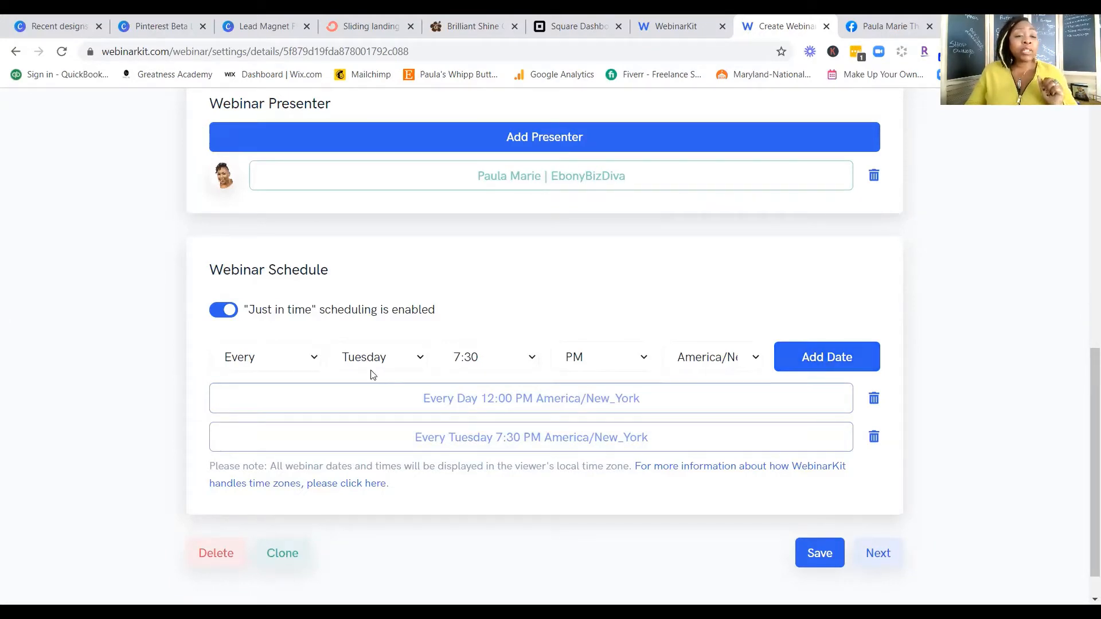
# - Add another session to the schedule for every day at 3:00 AM, keeping the America/New_York time zone
pyautogui.click(419, 358)
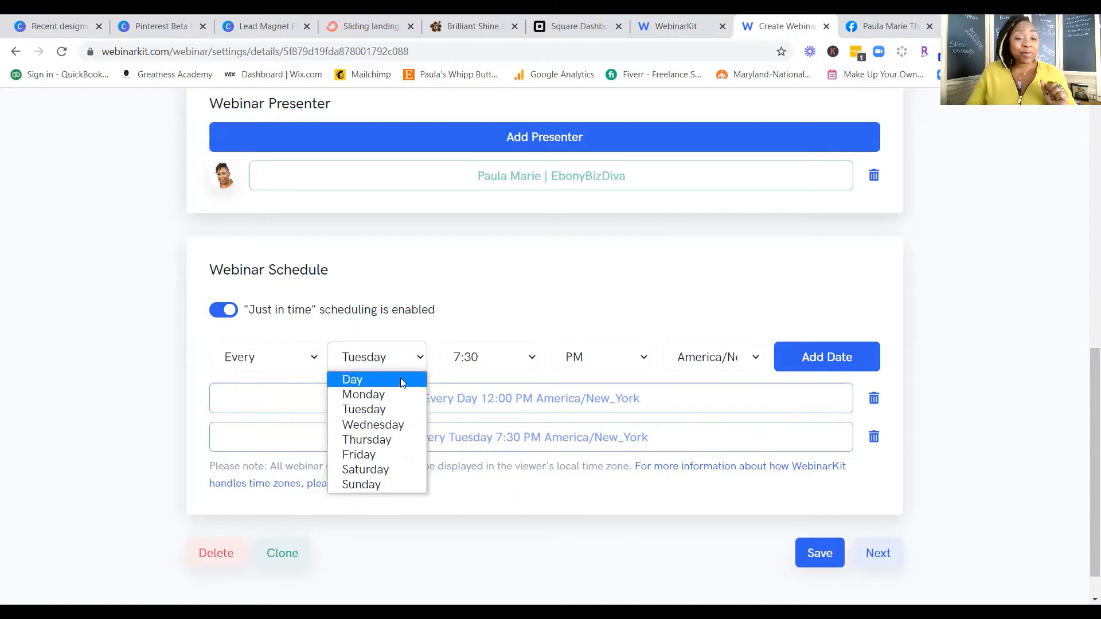
pyautogui.click(401, 381)
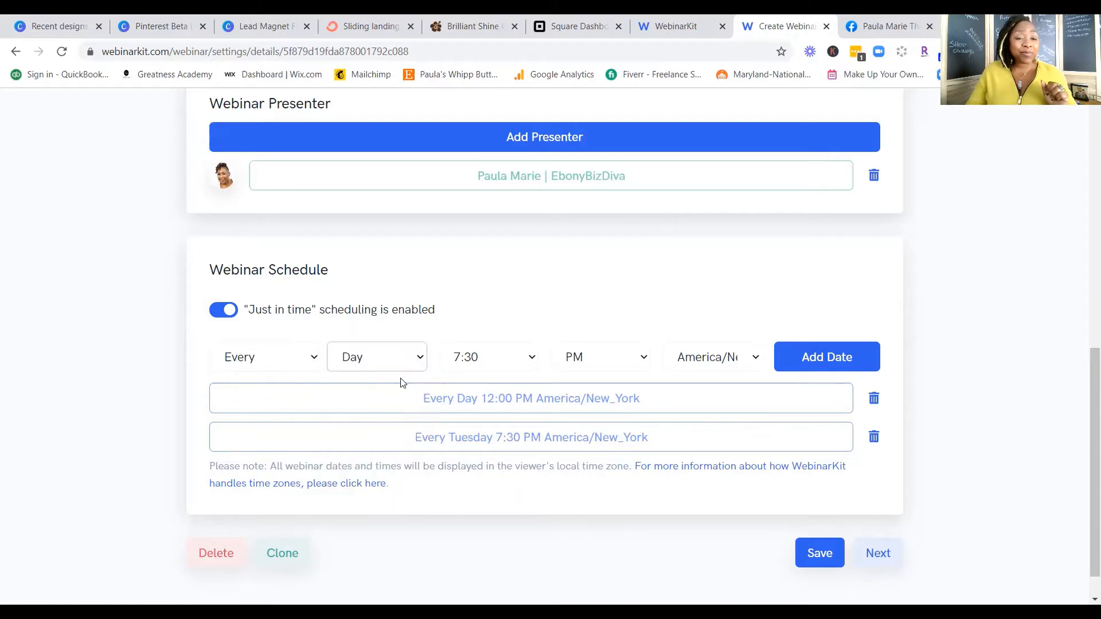
pyautogui.click(532, 359)
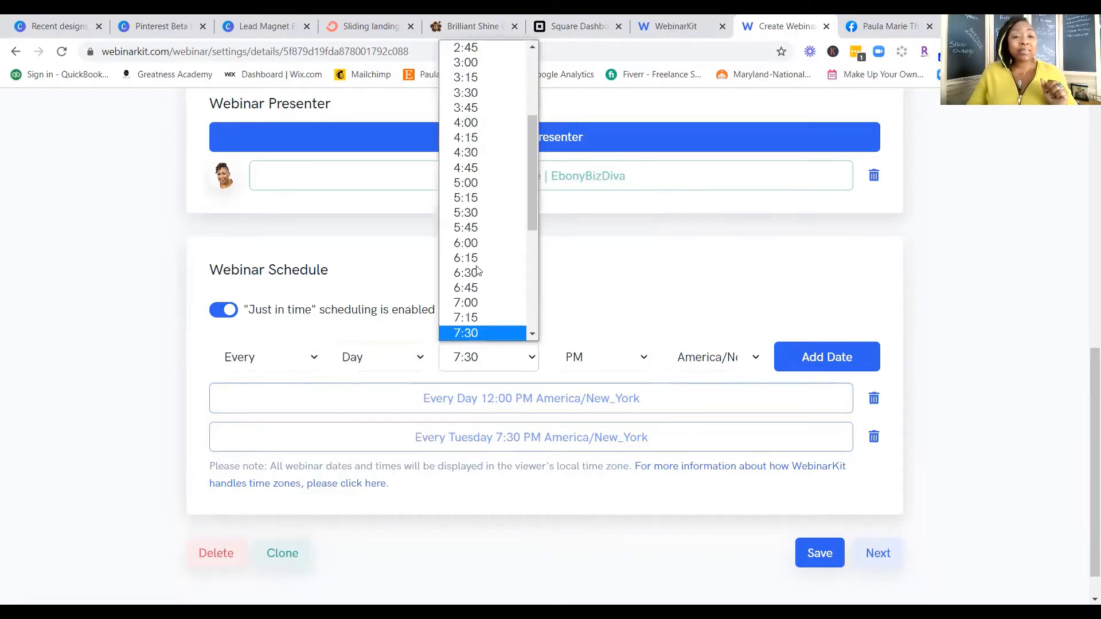
pyautogui.click(480, 61)
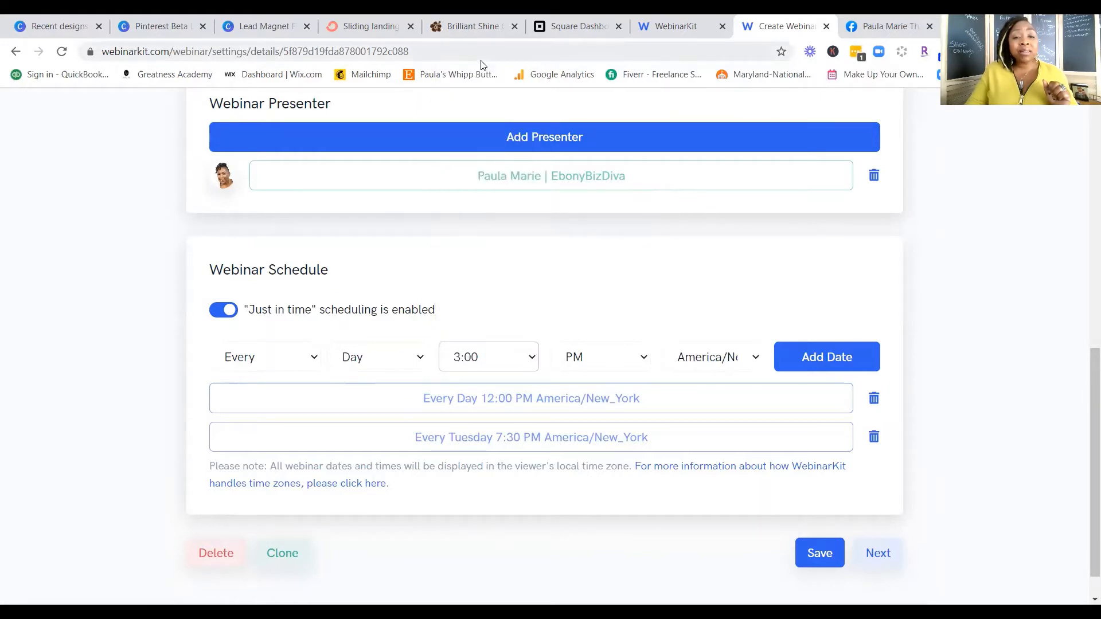
pyautogui.click(642, 358)
pyautogui.click(601, 392)
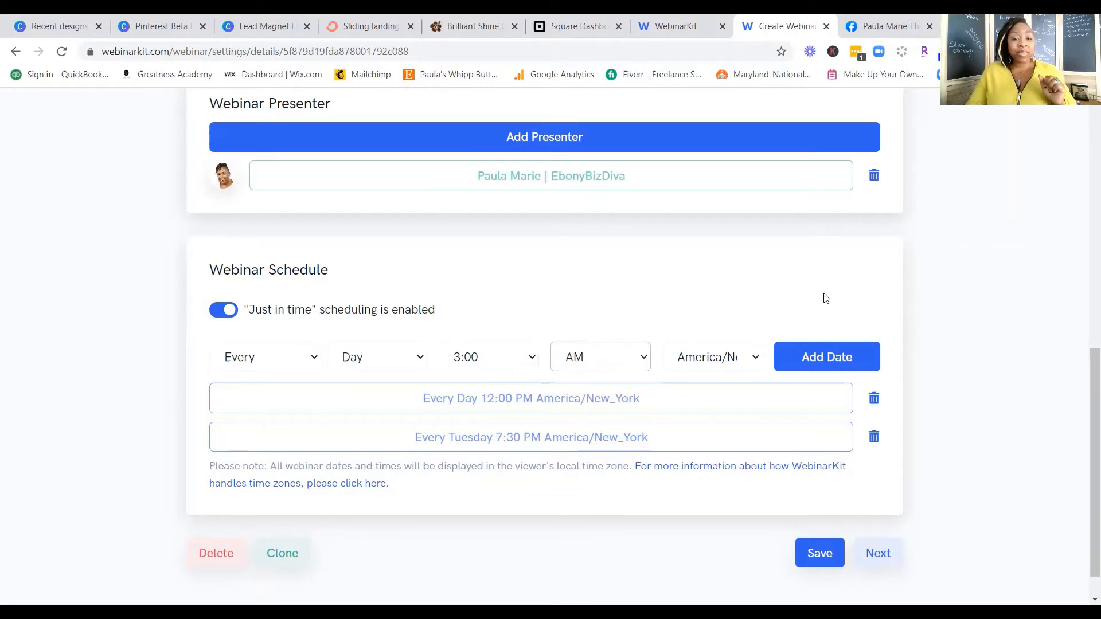
pyautogui.click(820, 359)
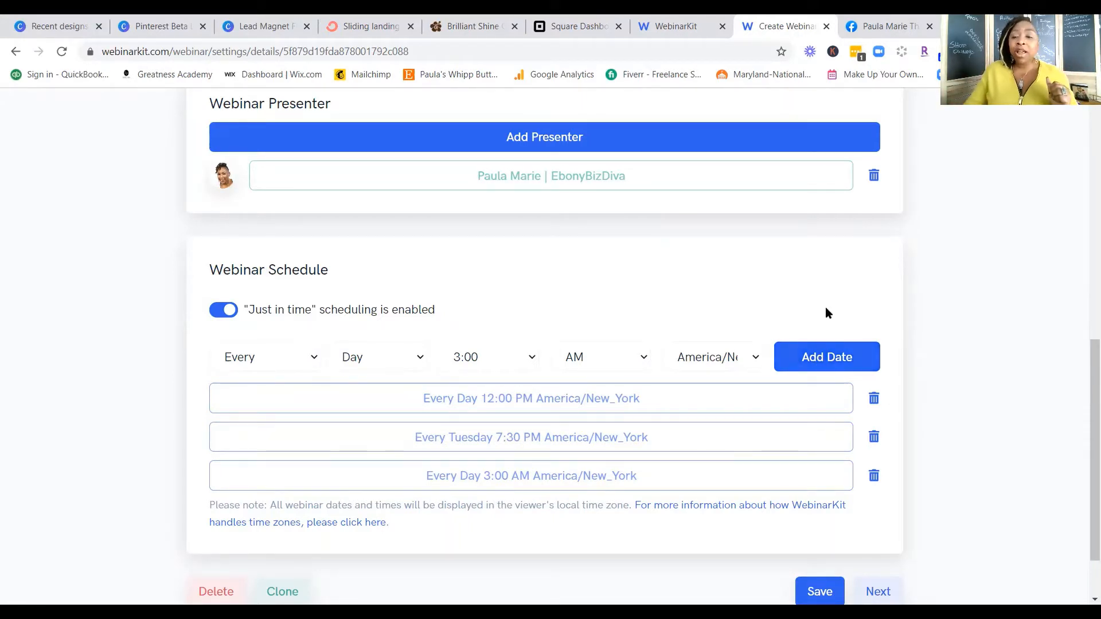
# - Save the webinar details with the updated schedule and continue to the registration page settings
pyautogui.scroll(-2, 988, 356)
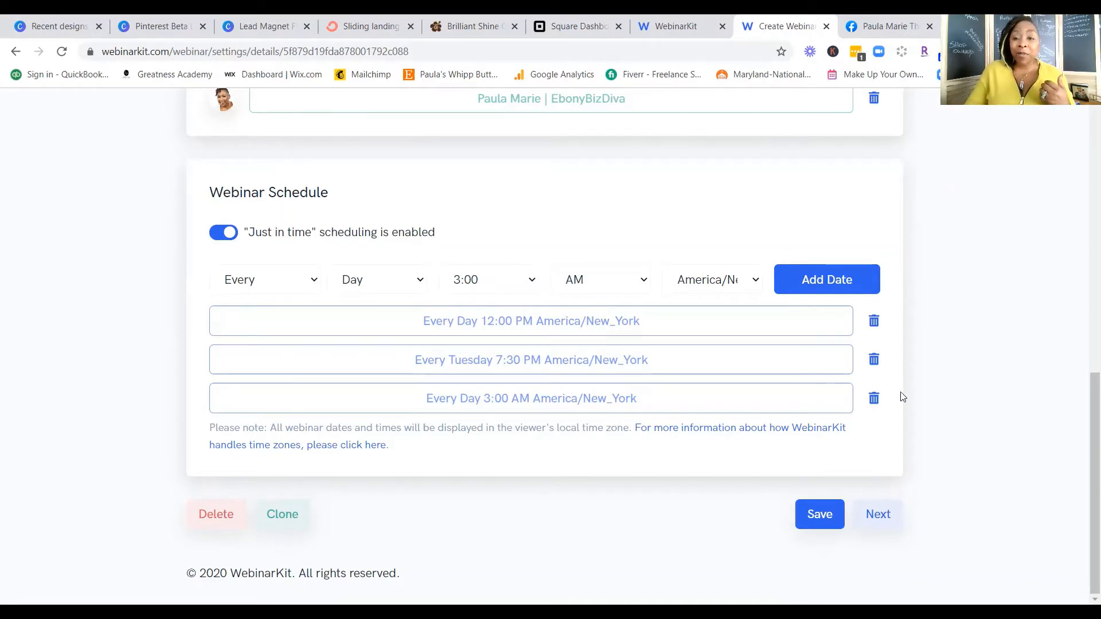
pyautogui.click(820, 513)
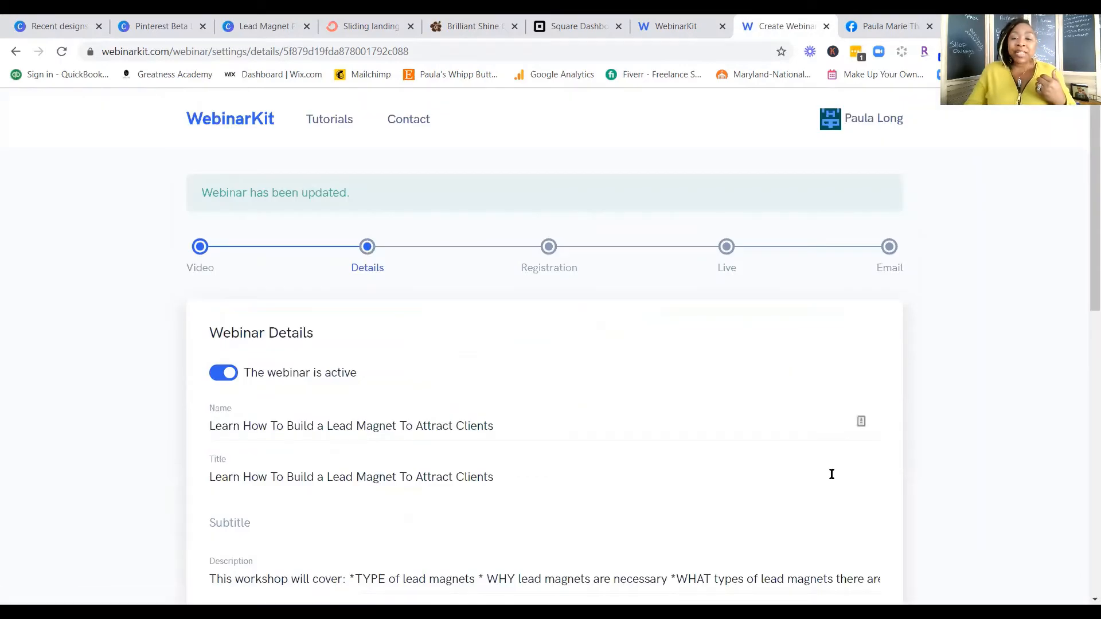
pyautogui.scroll(-10, 830, 474)
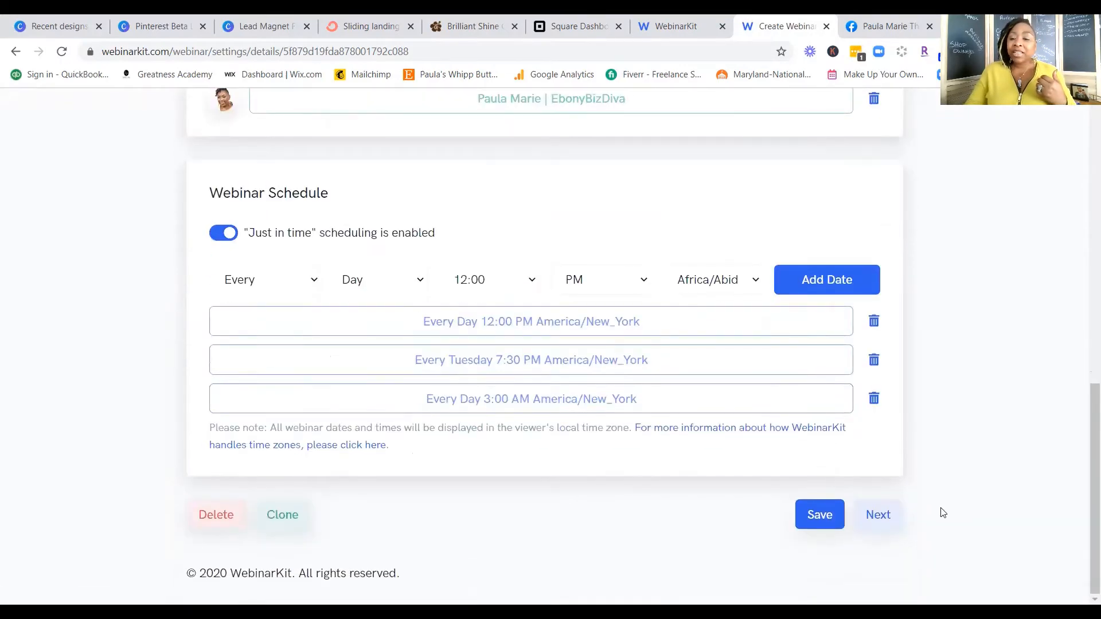
pyautogui.click(883, 514)
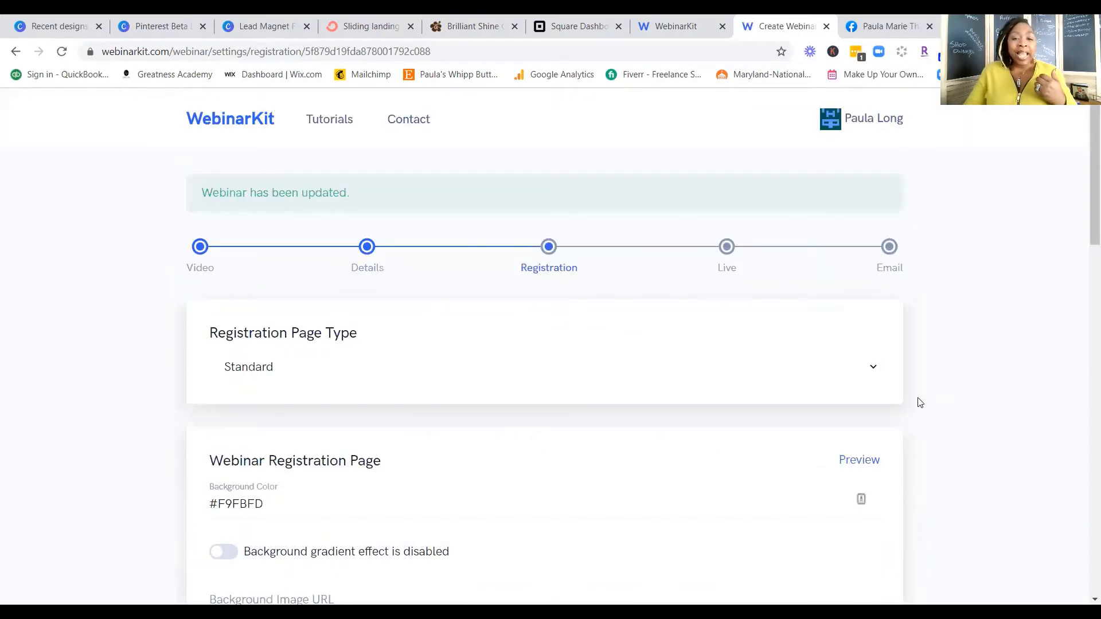
# - Look over the available registration page types, leaving Standard selected, and view the registration page's appearance settings
pyautogui.scroll(-3, 959, 400)
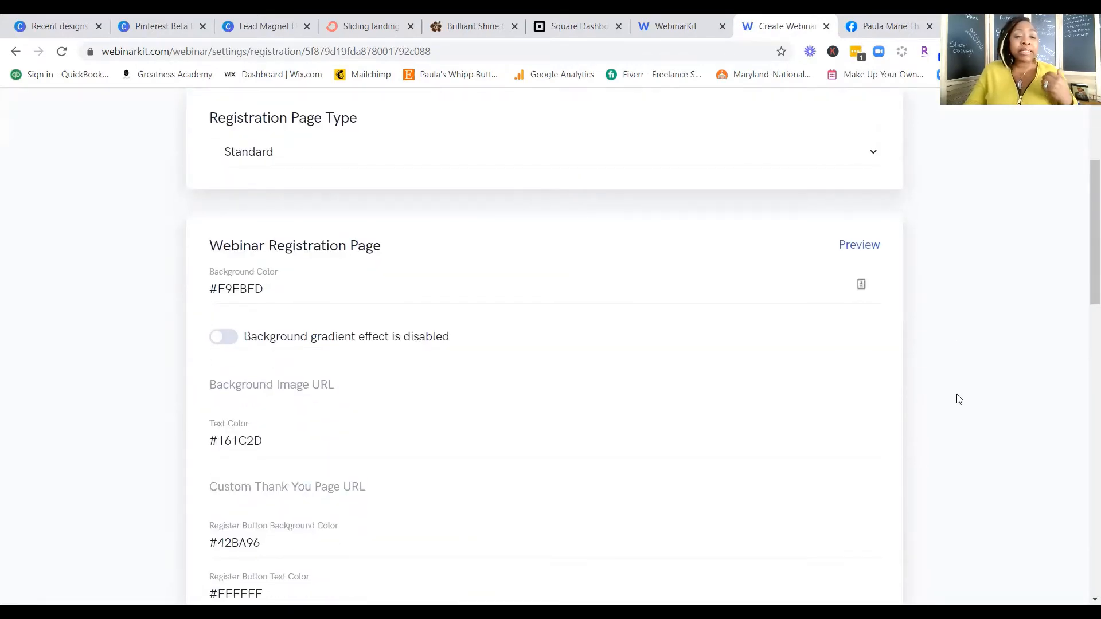
pyautogui.click(872, 153)
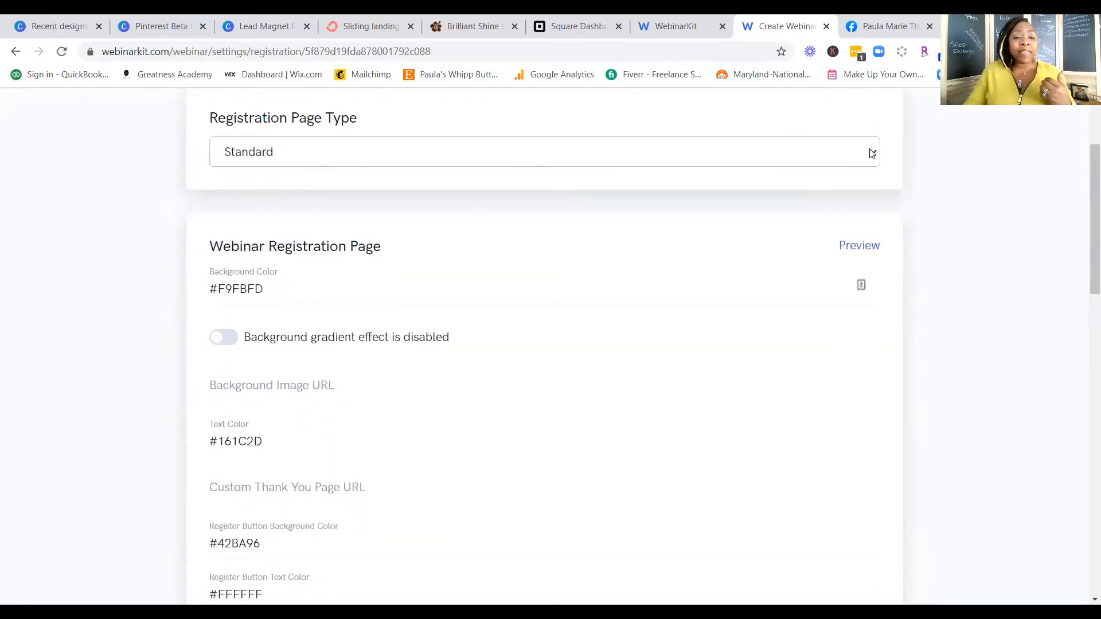
pyautogui.click(872, 153)
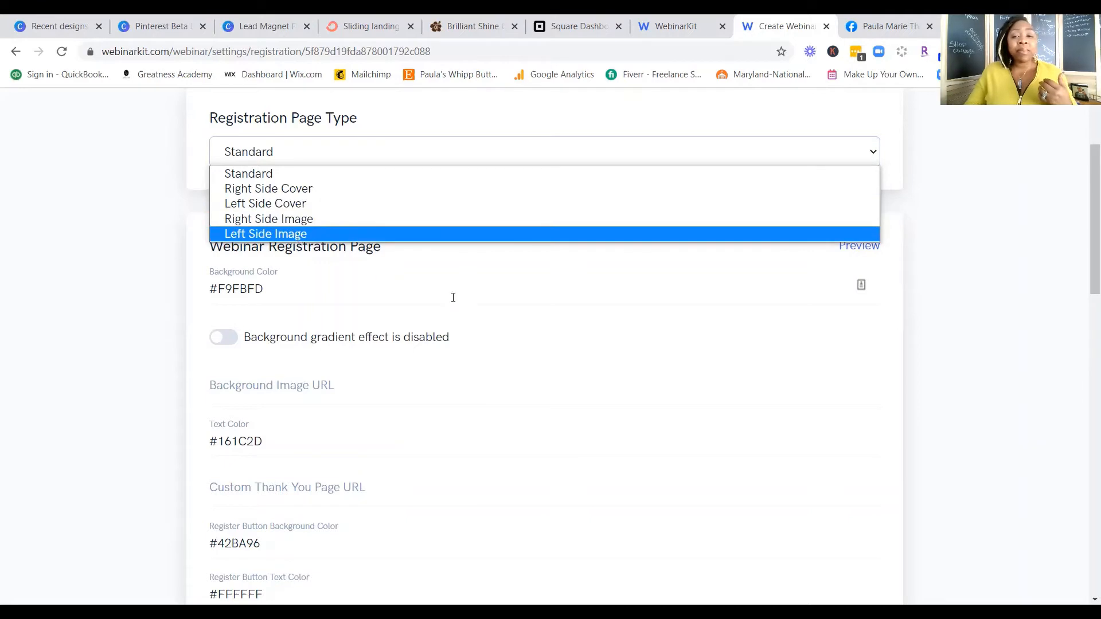
pyautogui.scroll(-3, 789, 388)
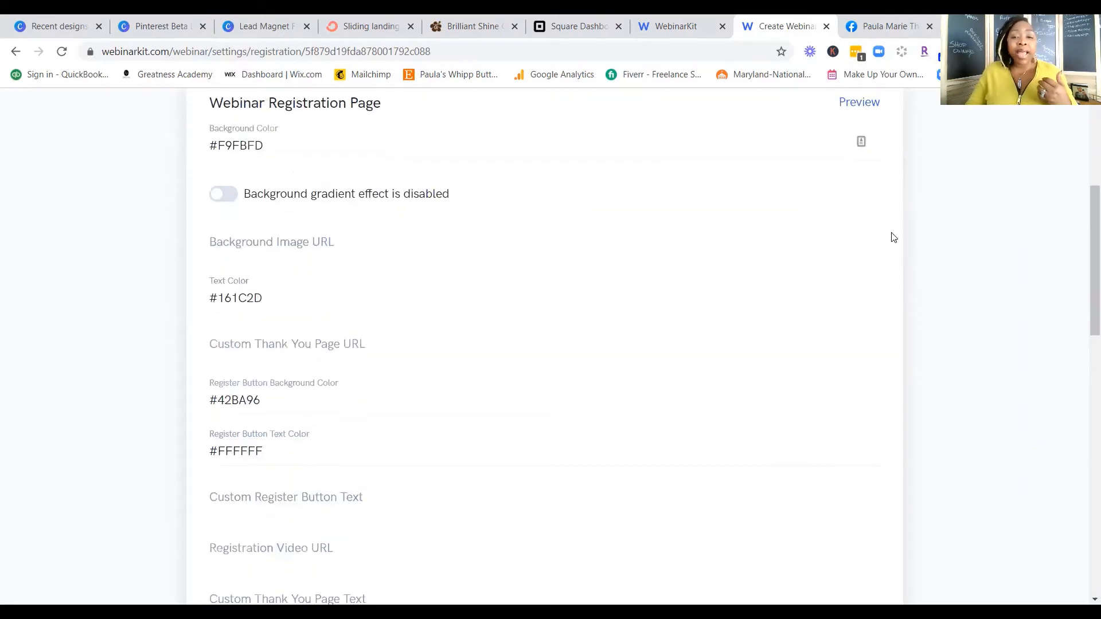
# - Preview the webinar registration page and examine its countdown, sign-up form and presenter bio
pyautogui.click(858, 103)
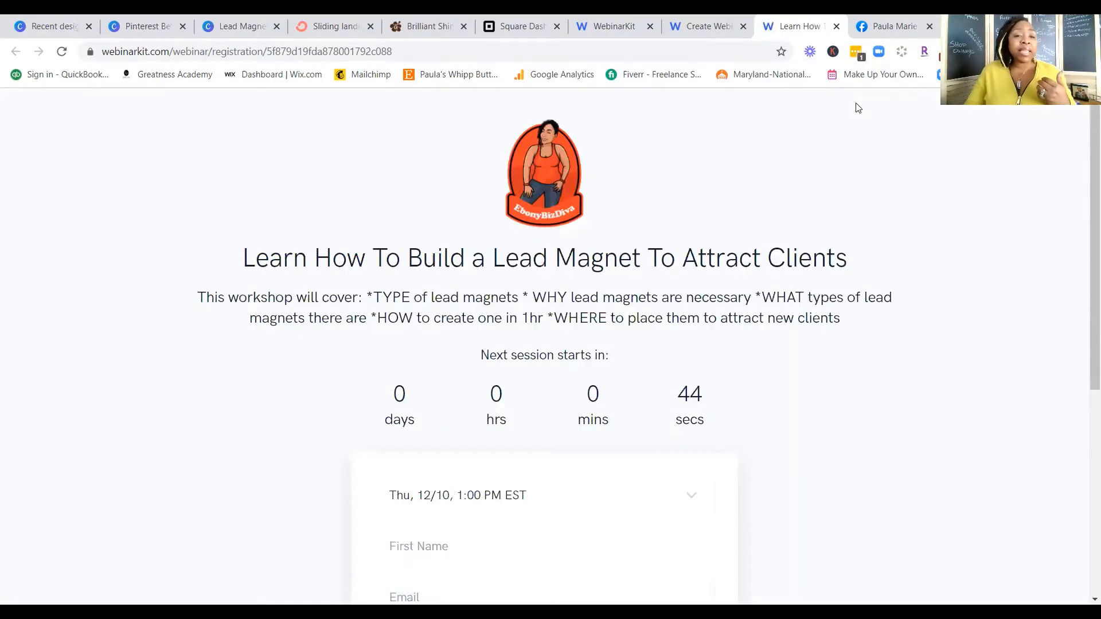
pyautogui.scroll(-1, 971, 356)
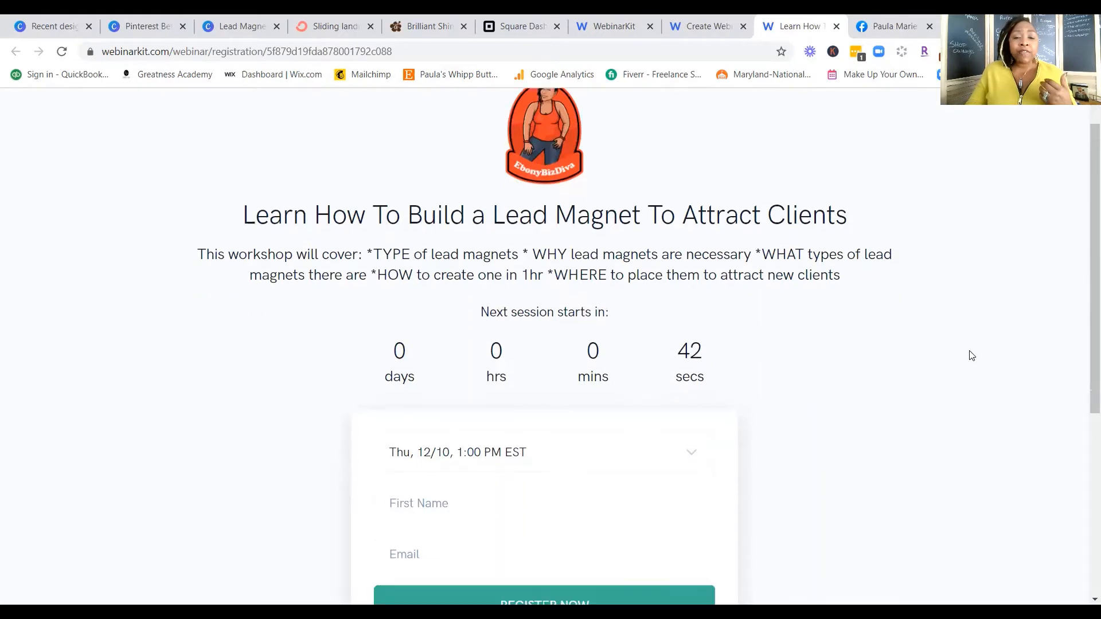
pyautogui.scroll(-3, 971, 356)
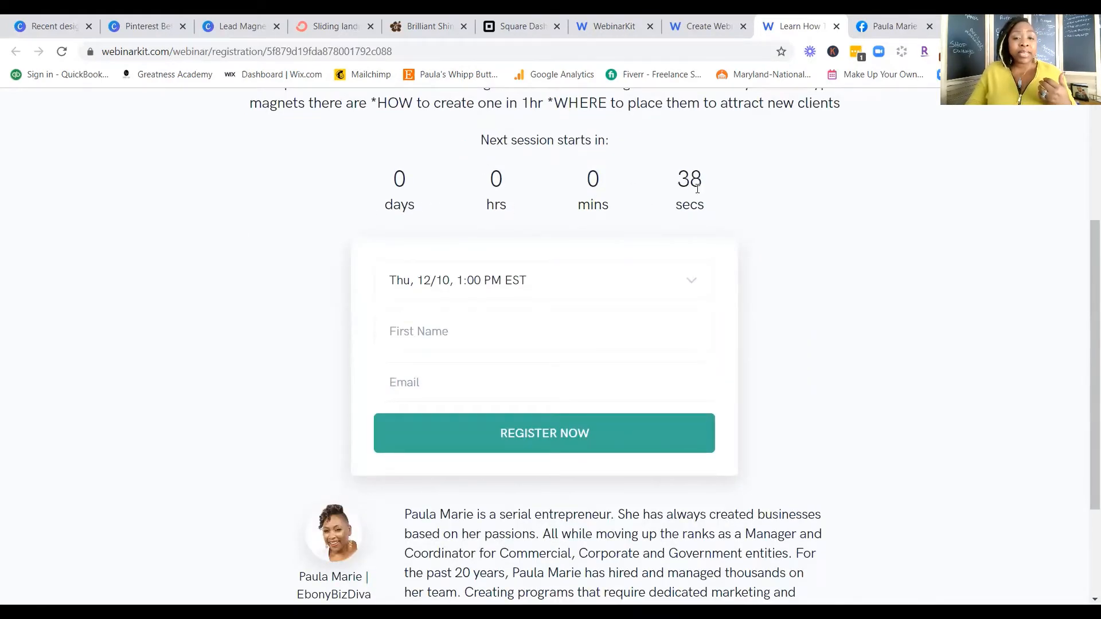
pyautogui.scroll(1, 858, 355)
pyautogui.scroll(2, 858, 355)
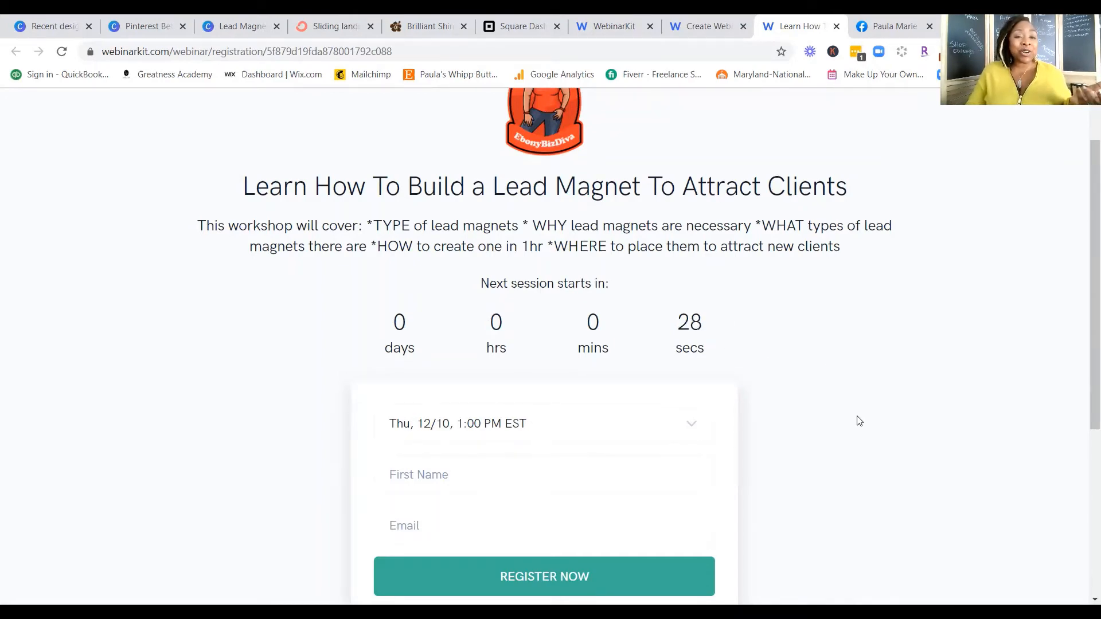
pyautogui.scroll(-4, 859, 421)
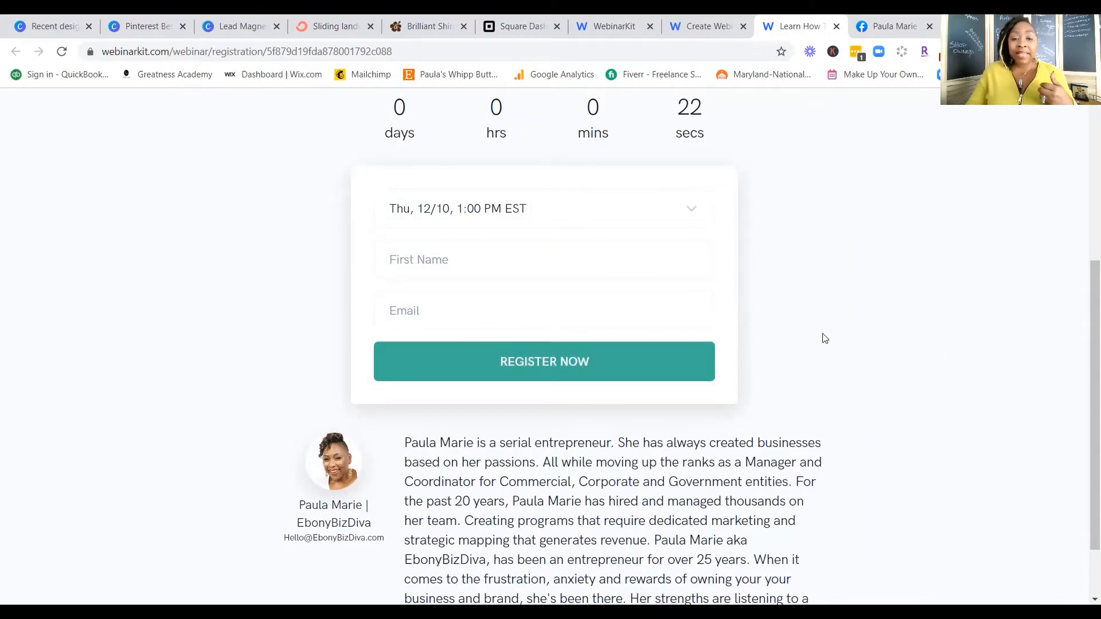
pyautogui.scroll(-2, 824, 337)
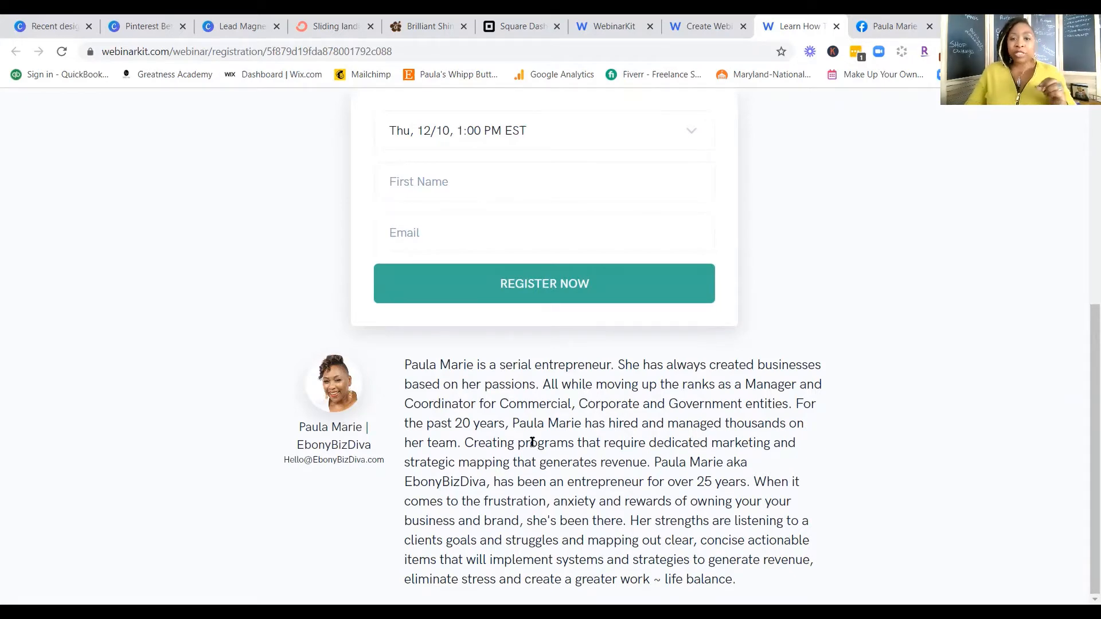
pyautogui.scroll(5, 910, 462)
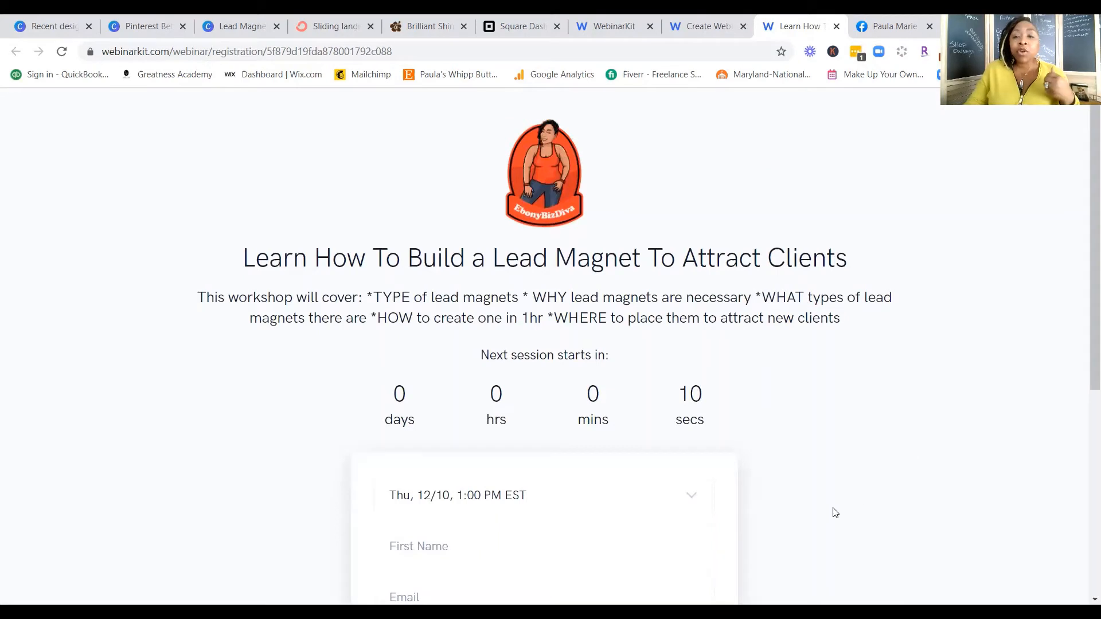
# - Enable the background gradient effect in the registration page settings, preview the page again and return to the settings
pyautogui.click(709, 28)
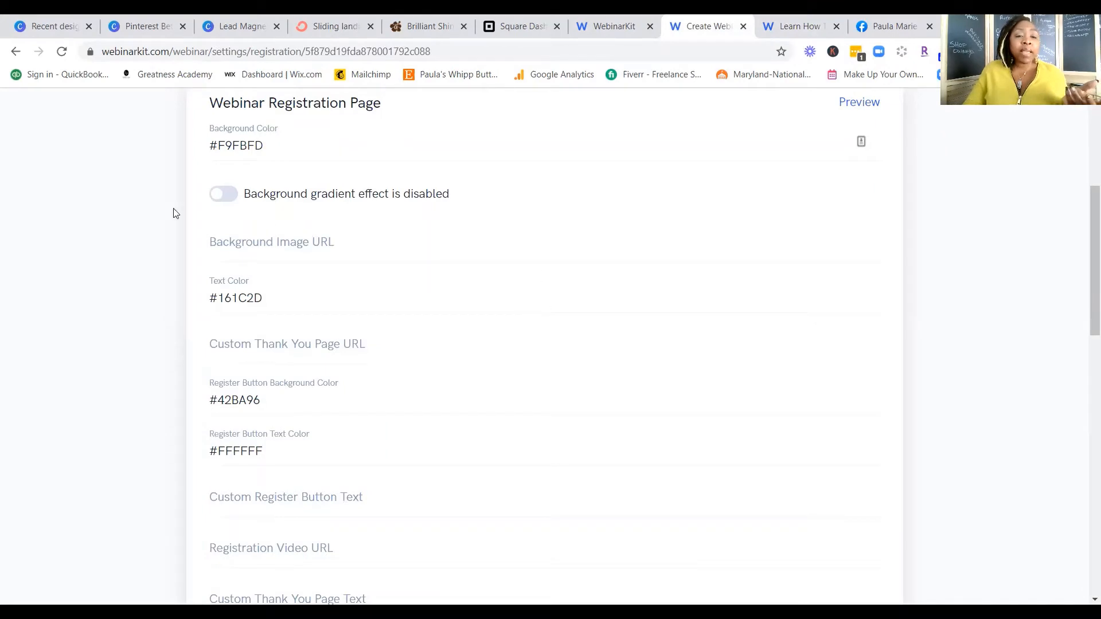
pyautogui.click(223, 198)
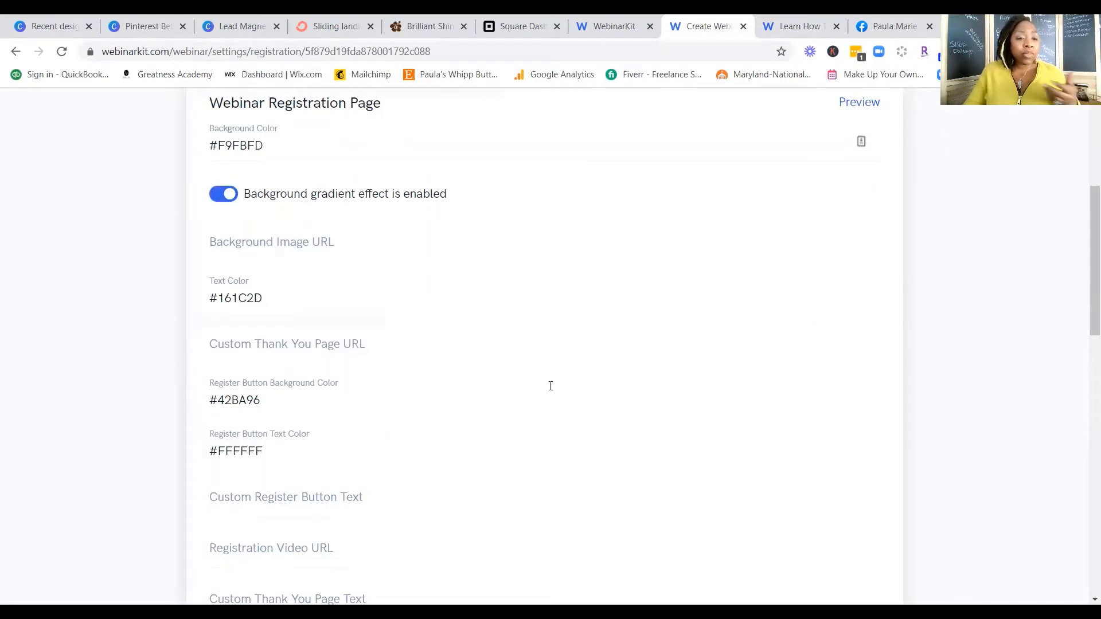
pyautogui.scroll(4, 555, 386)
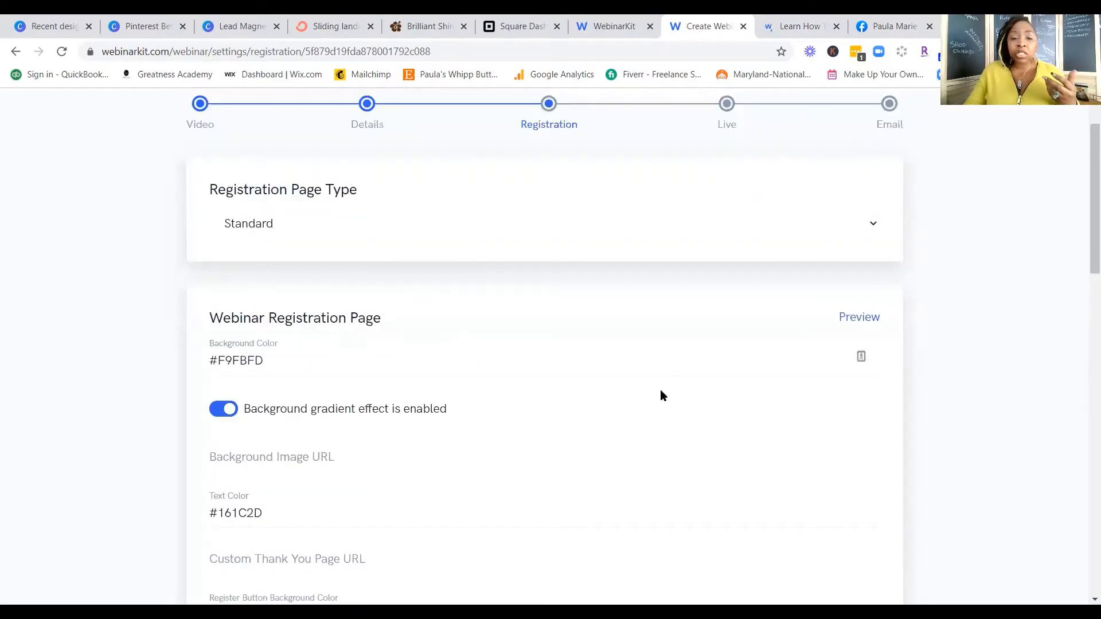
pyautogui.click(860, 318)
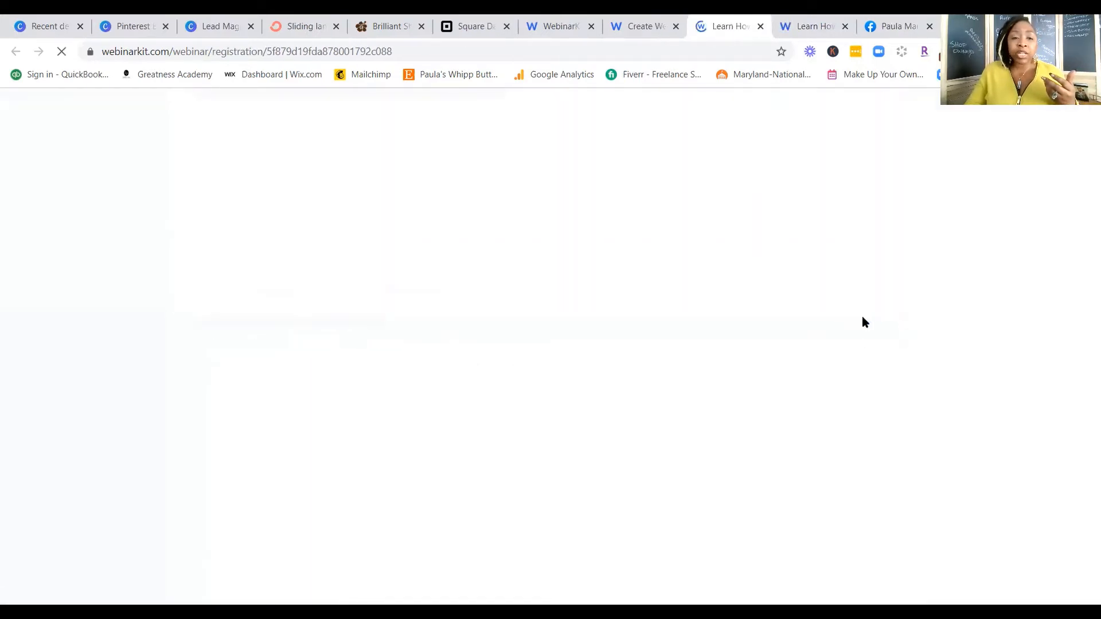
pyautogui.scroll(-3, 788, 334)
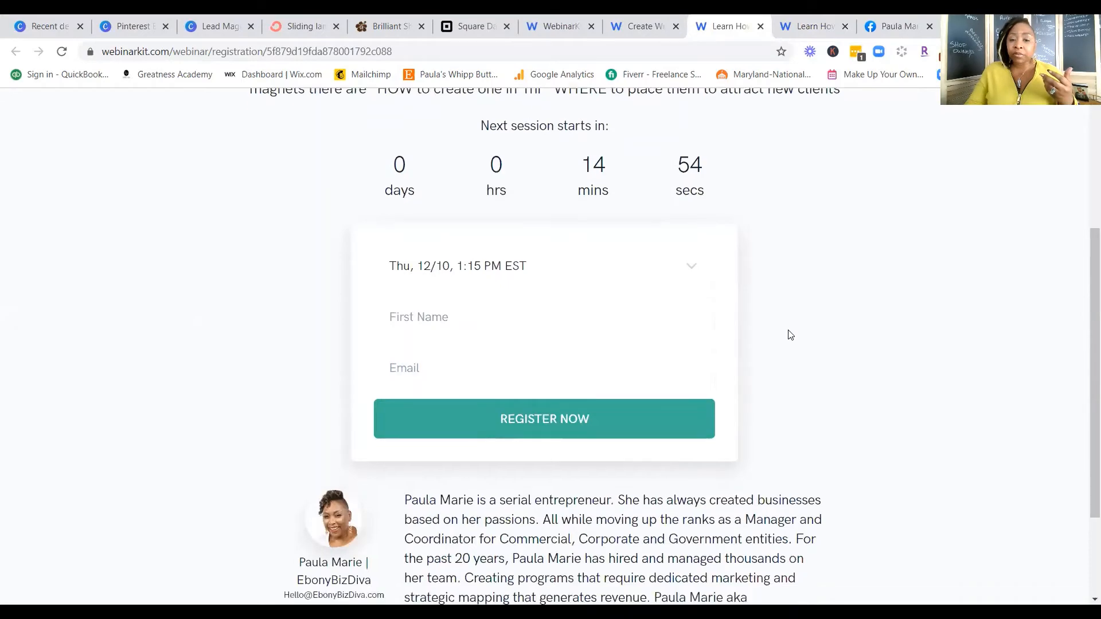
pyautogui.scroll(6, 787, 335)
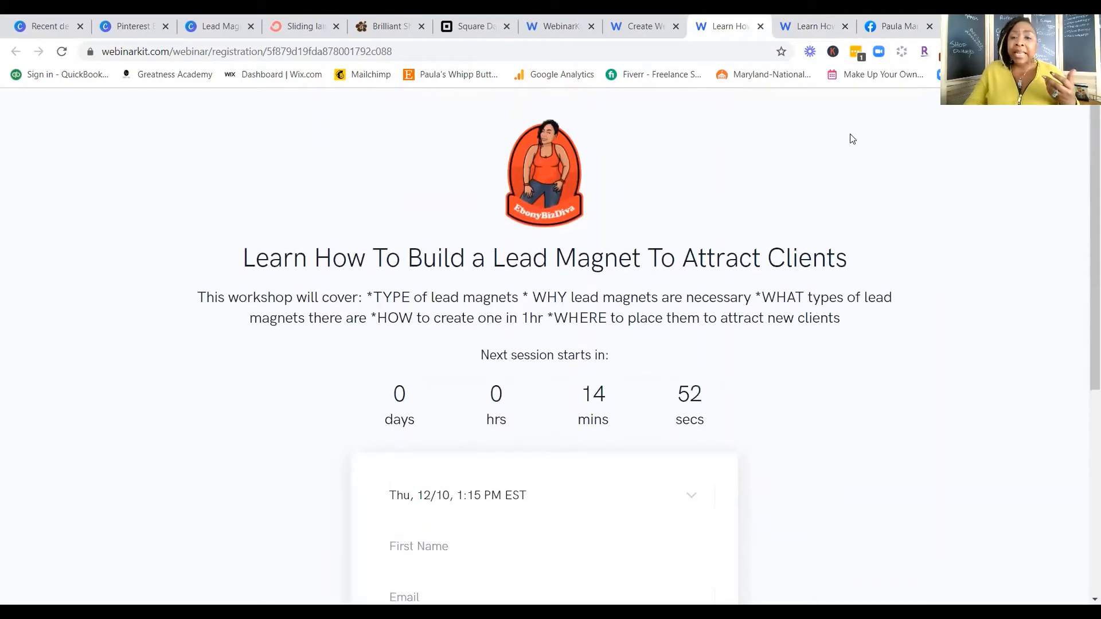
pyautogui.click(637, 27)
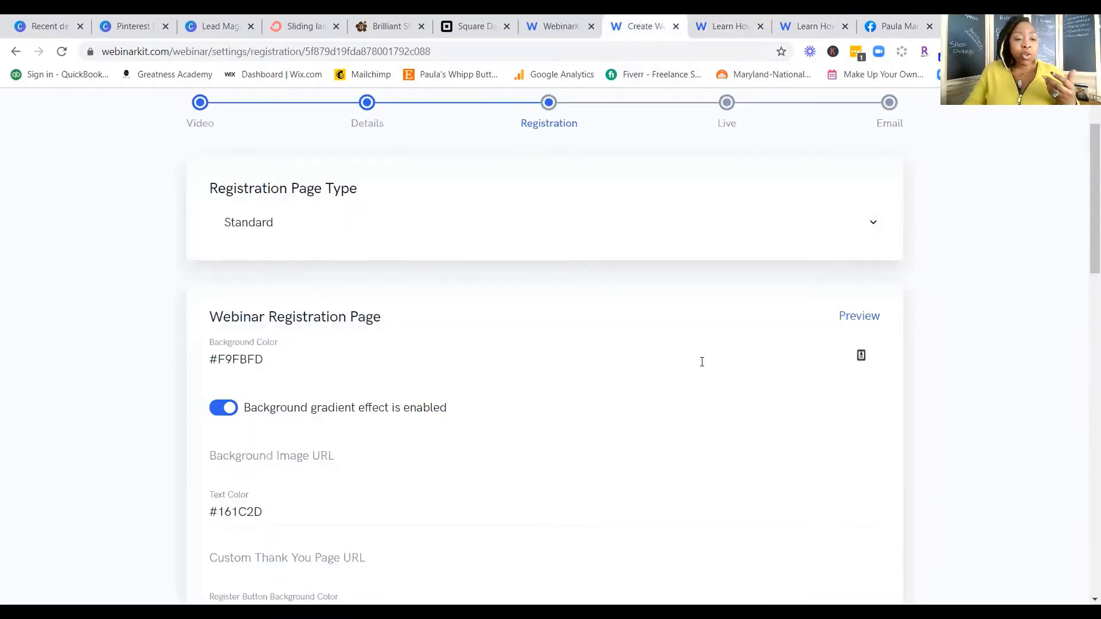
# - Try to overwrite the hex code of the registration page's register button background color
pyautogui.scroll(-7, 700, 361)
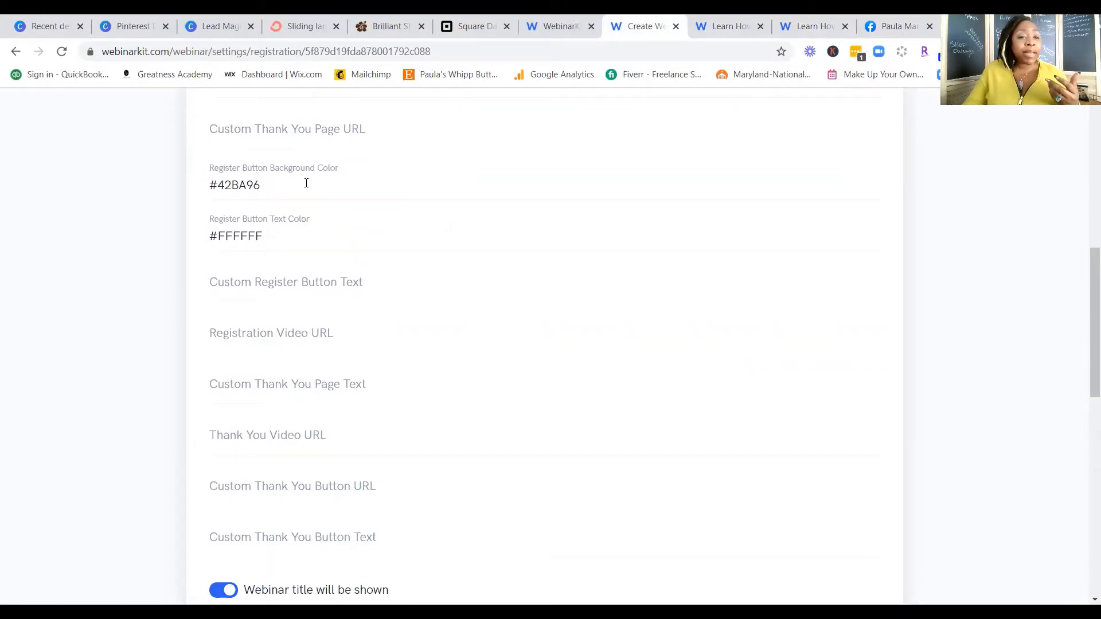
pyautogui.doubleClick(221, 184)
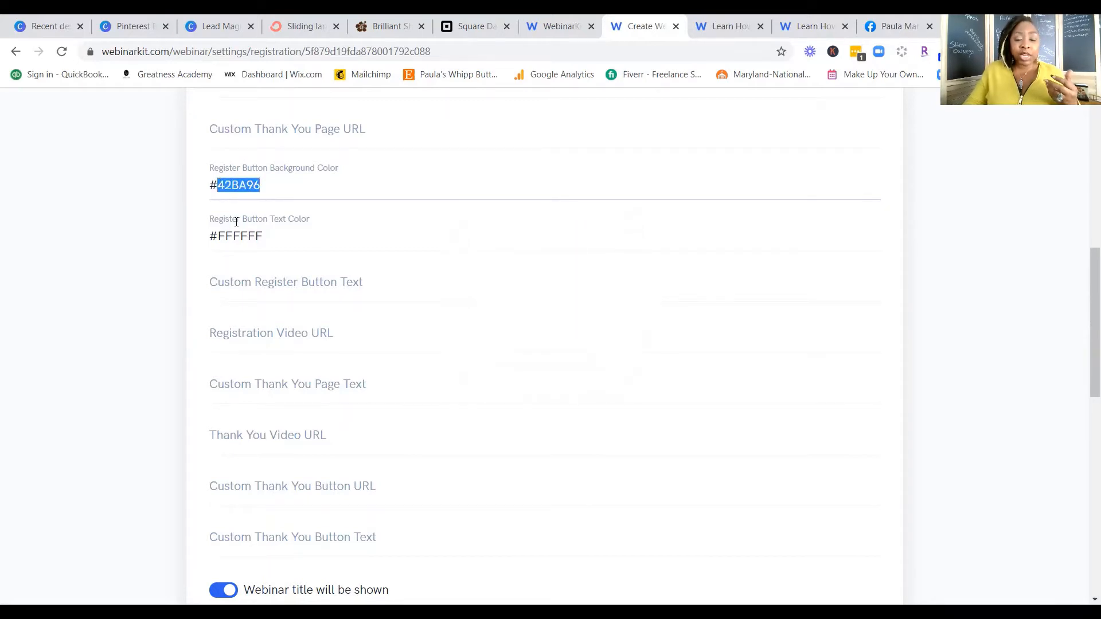
pyautogui.write('000')
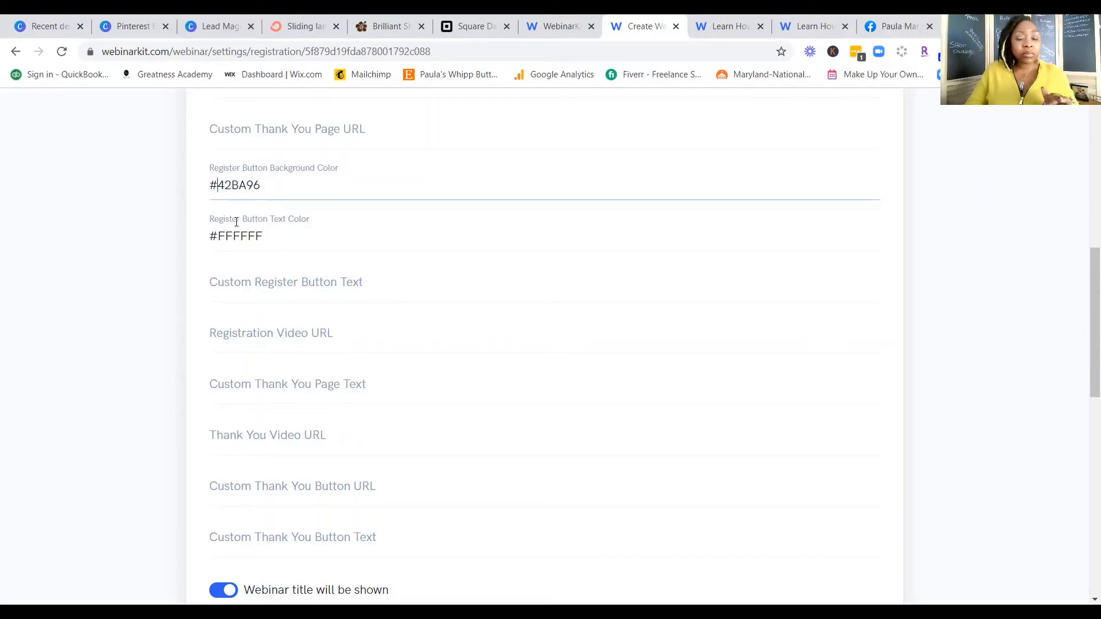
pyautogui.press('Delete')
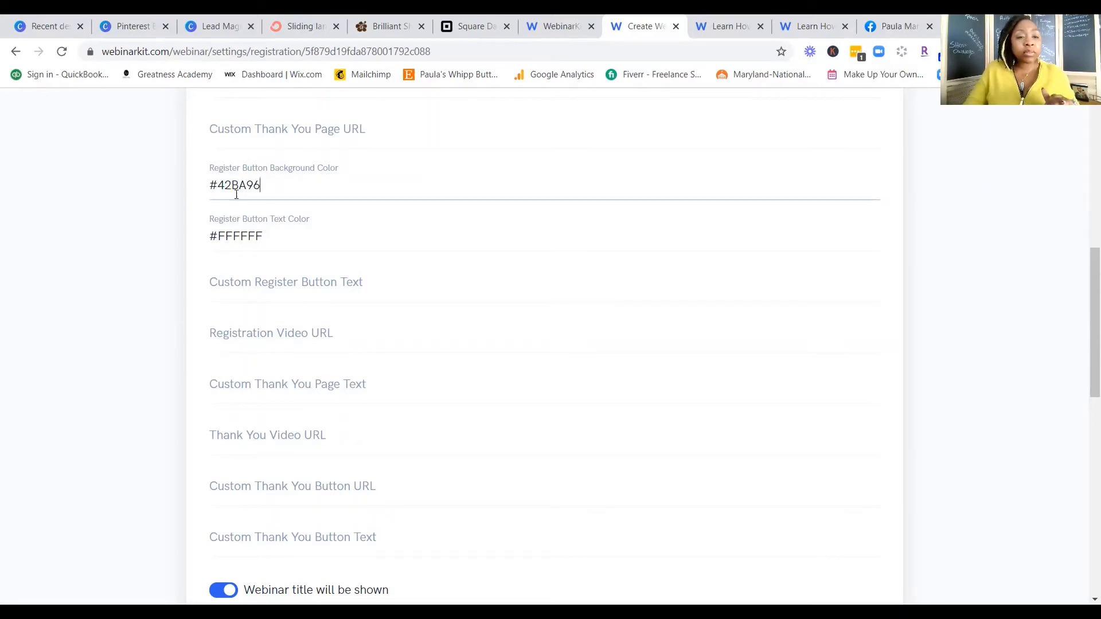
pyautogui.tripleClick(223, 184)
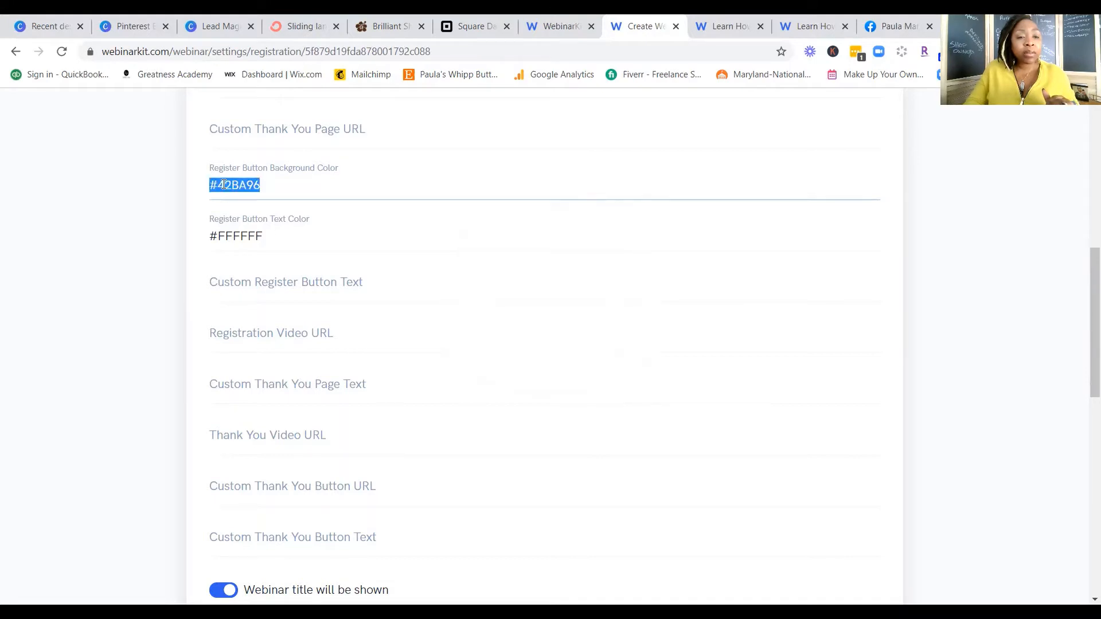
pyautogui.click(222, 185)
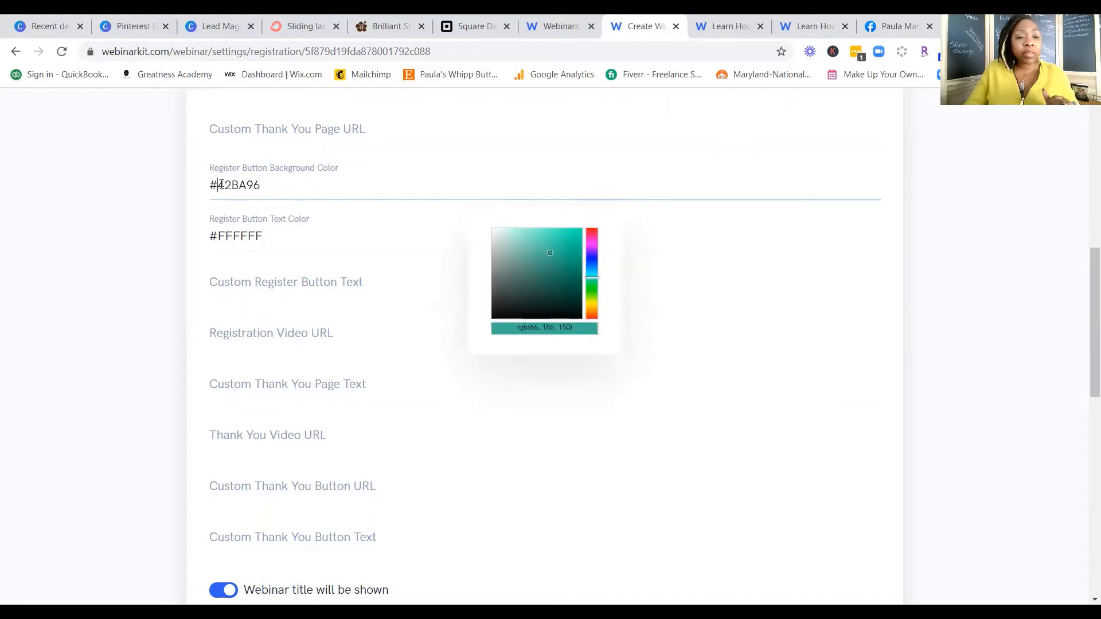
pyautogui.tripleClick(221, 185)
pyautogui.hotkey('ctrl', 'c')
pyautogui.click(221, 185)
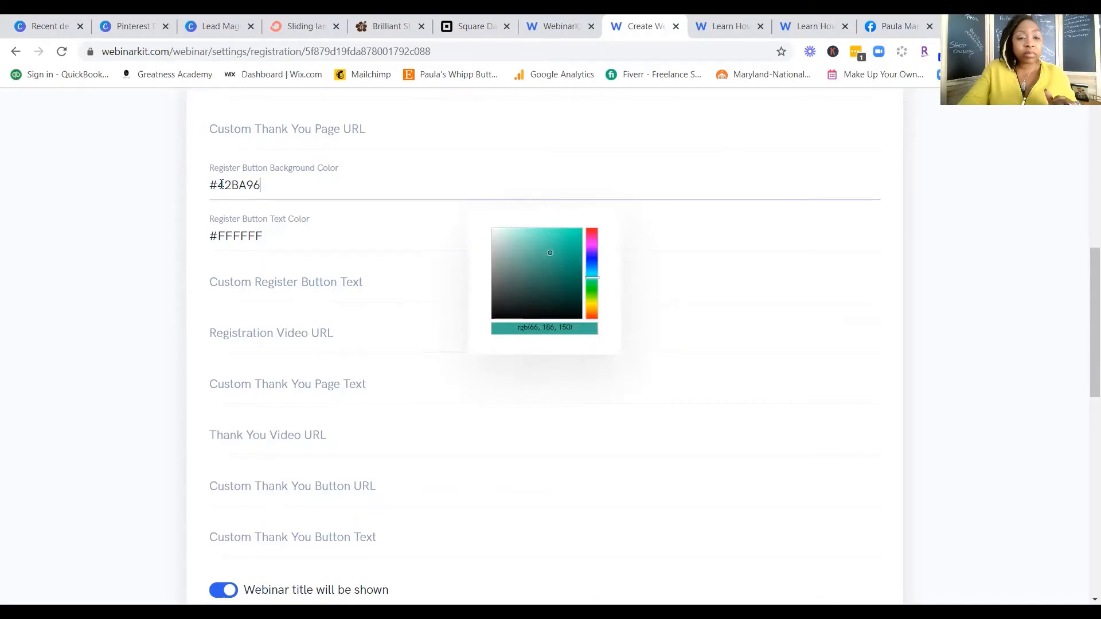
pyautogui.press('Left')
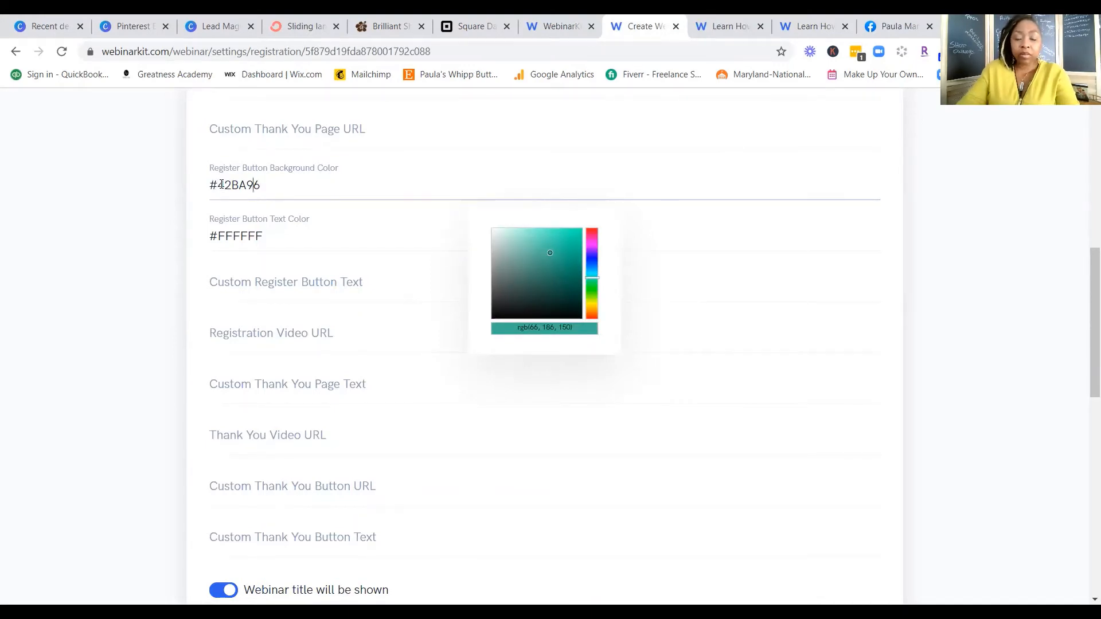
pyautogui.press('Down')
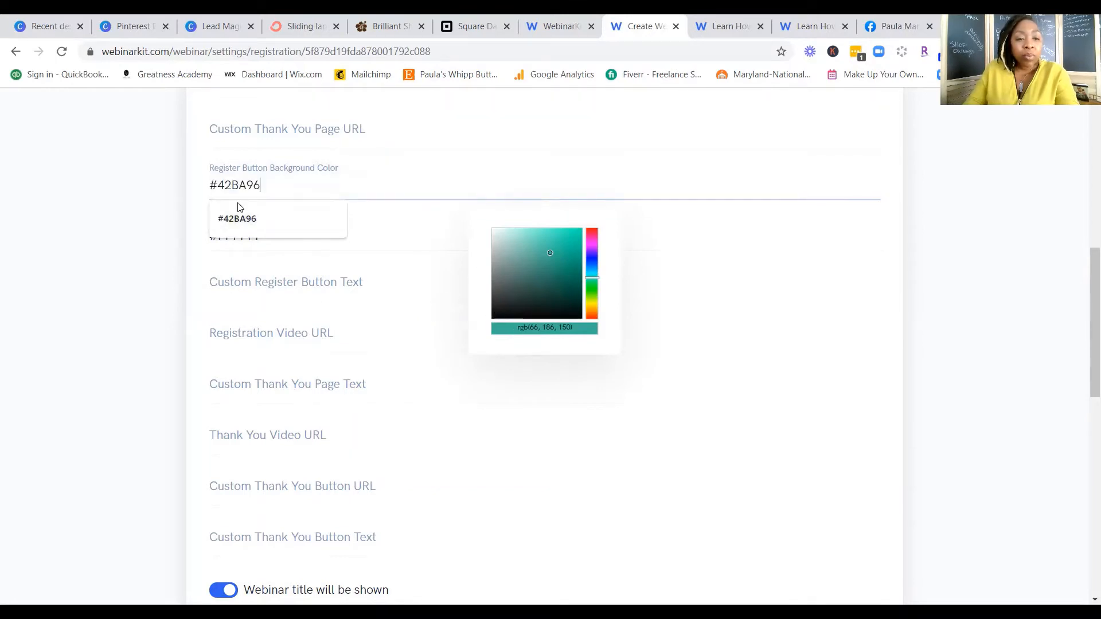
pyautogui.click(224, 186)
pyautogui.click(211, 184)
pyautogui.moveTo(210, 185); pyautogui.dragTo(258, 187)
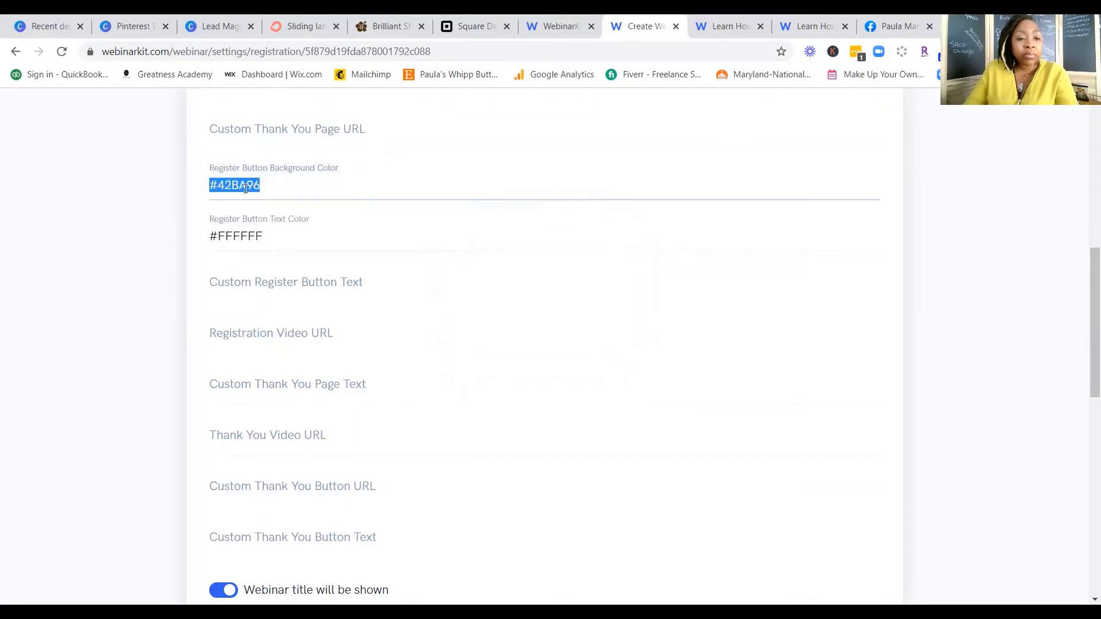
pyautogui.hotkey('ctrl', 'v')
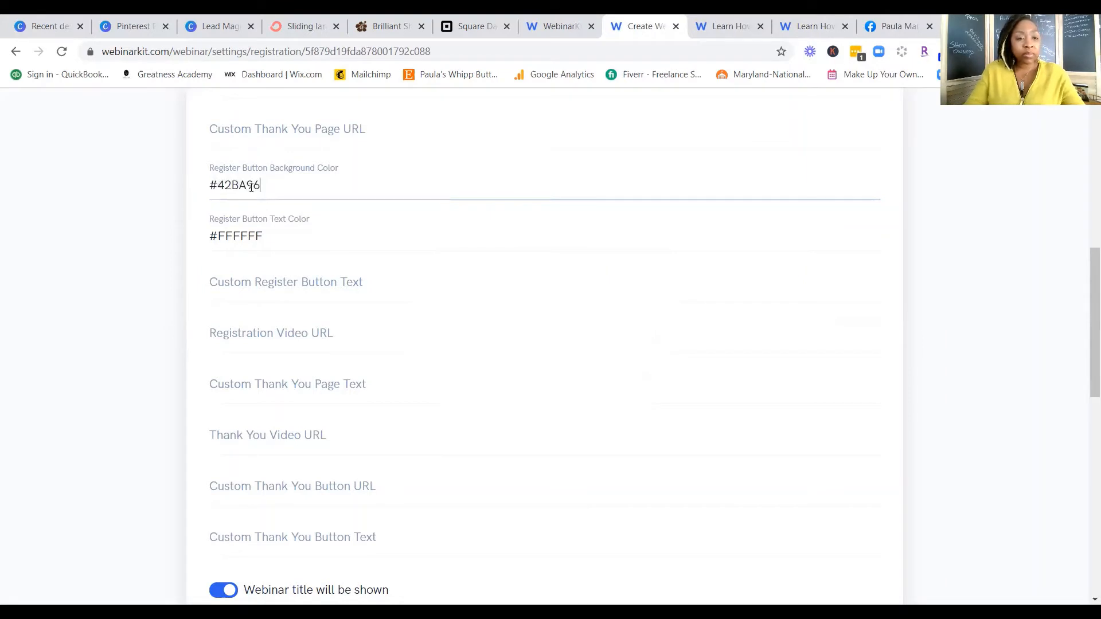
pyautogui.click(266, 185)
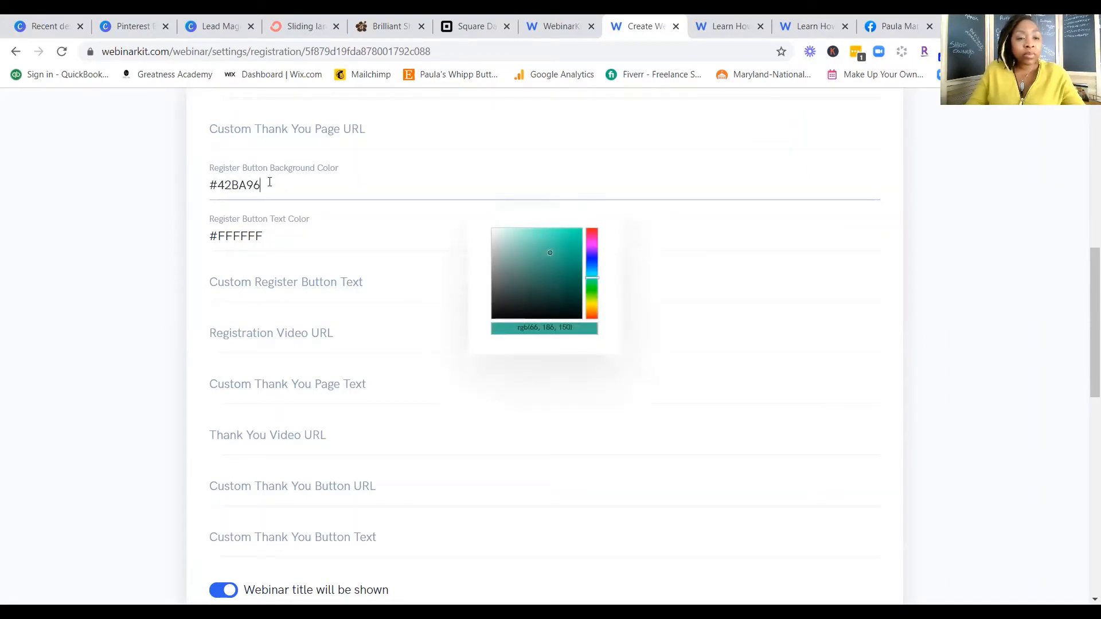
pyautogui.click(275, 230)
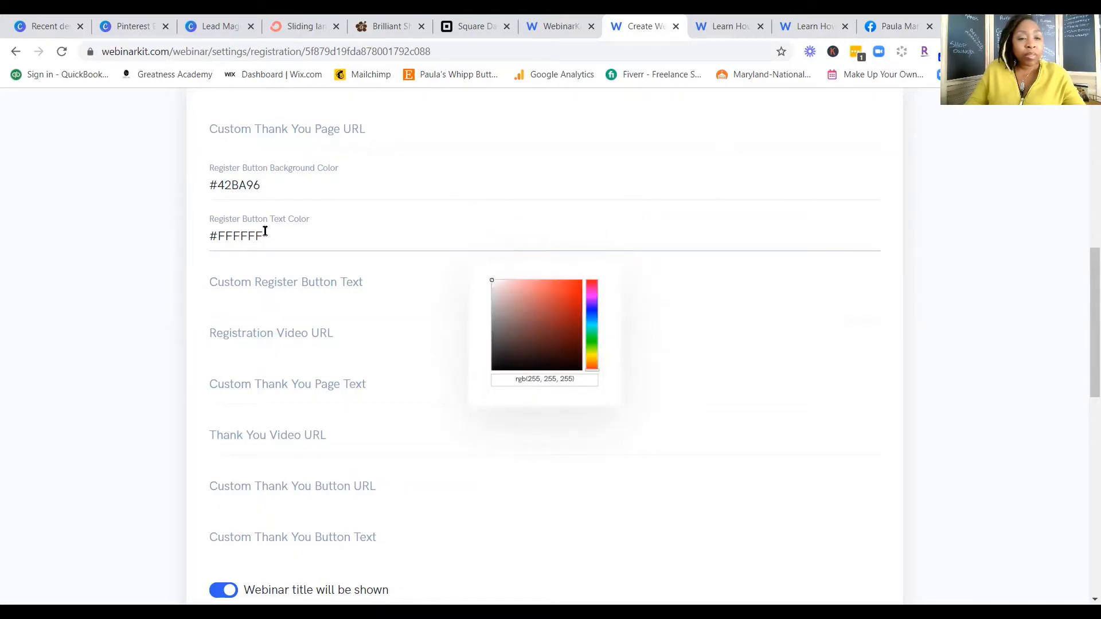
pyautogui.click(275, 187)
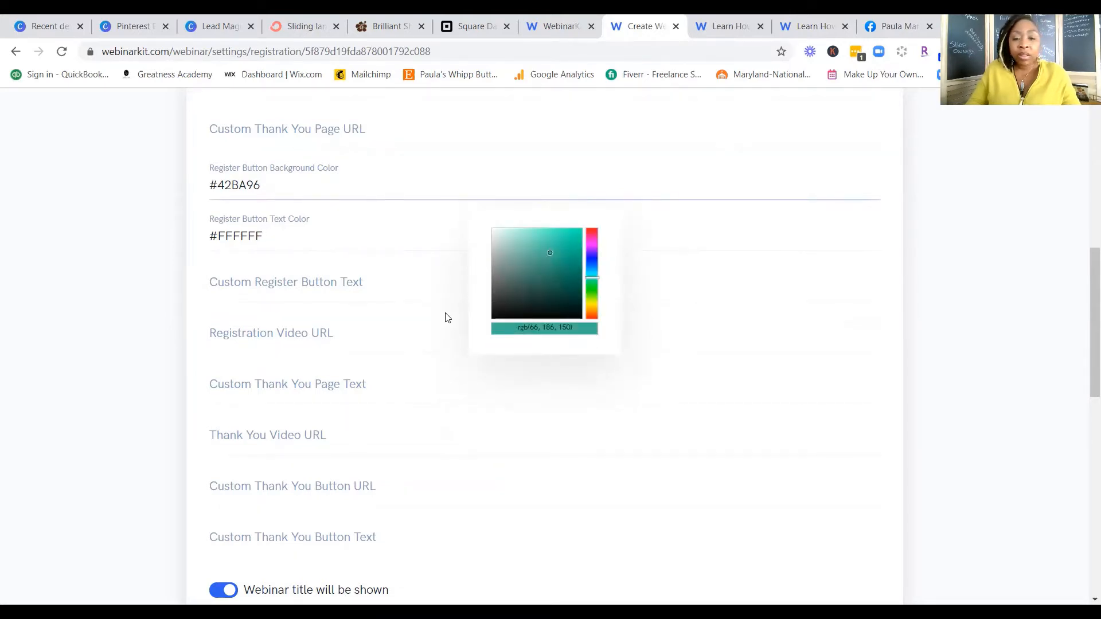
pyautogui.click(530, 325)
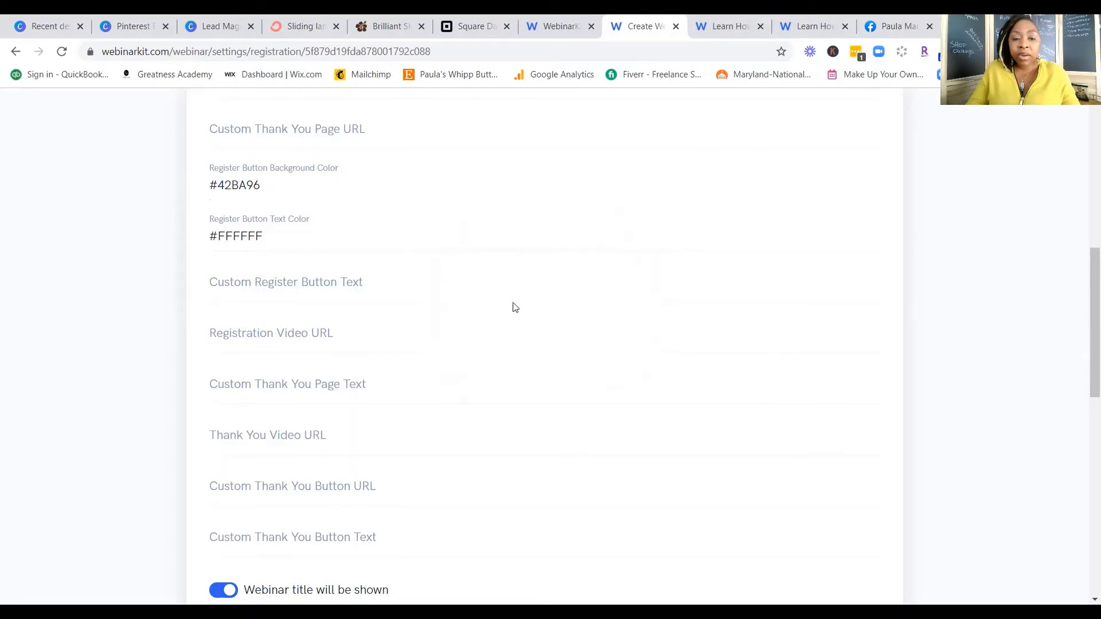
# - Choose a red shade, #D03C4A, as the register button background color using the color picker
pyautogui.click(274, 184)
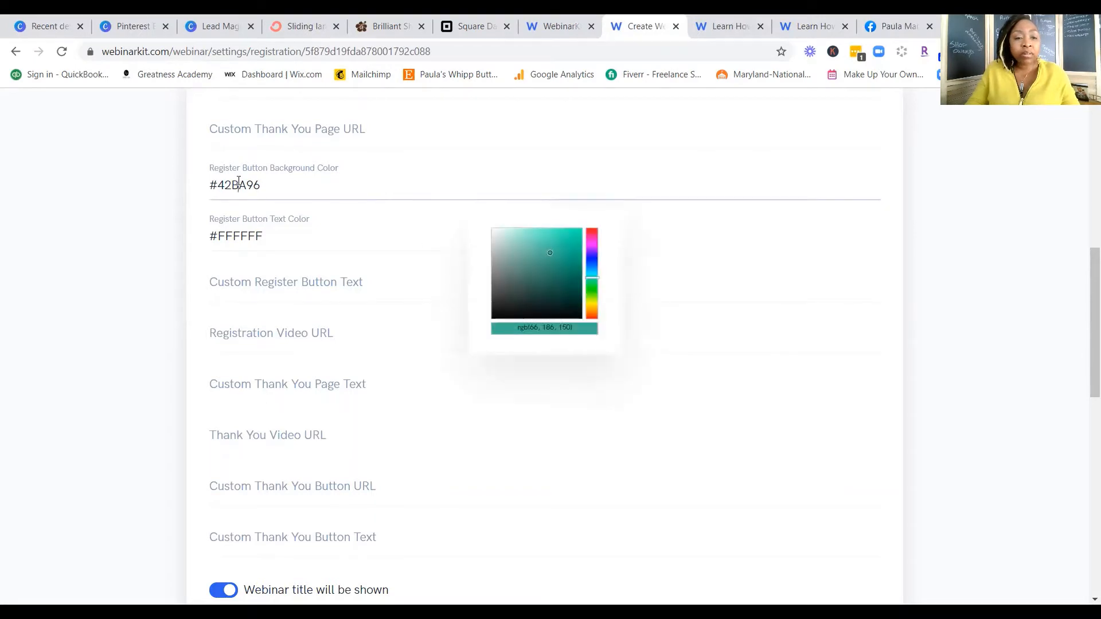
pyautogui.click(592, 235)
pyautogui.click(595, 230)
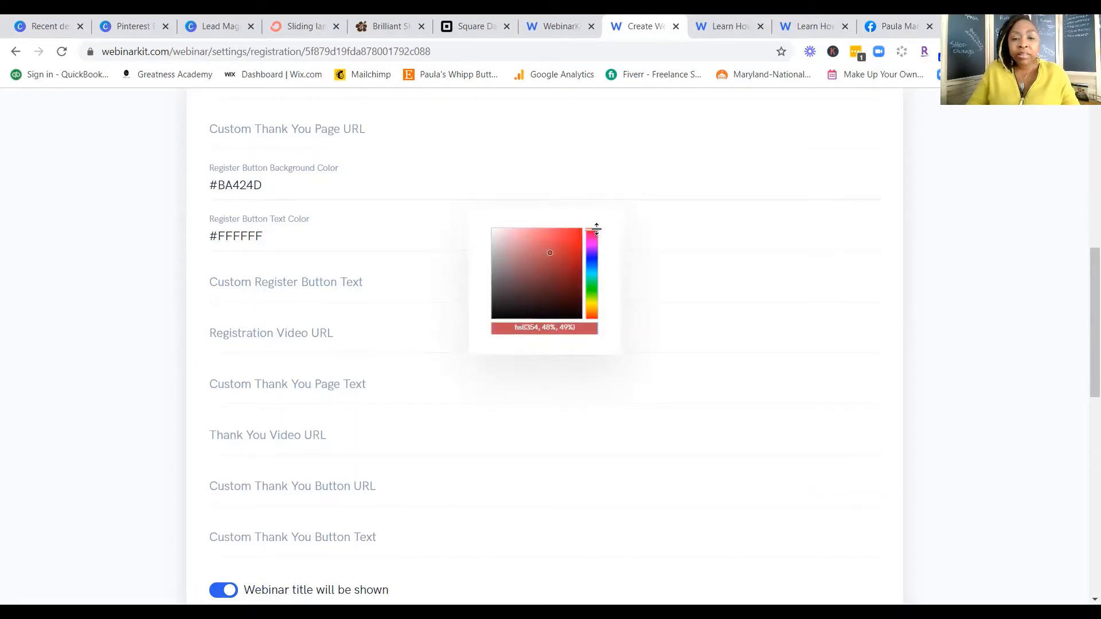
pyautogui.moveTo(548, 251); pyautogui.dragTo(556, 245)
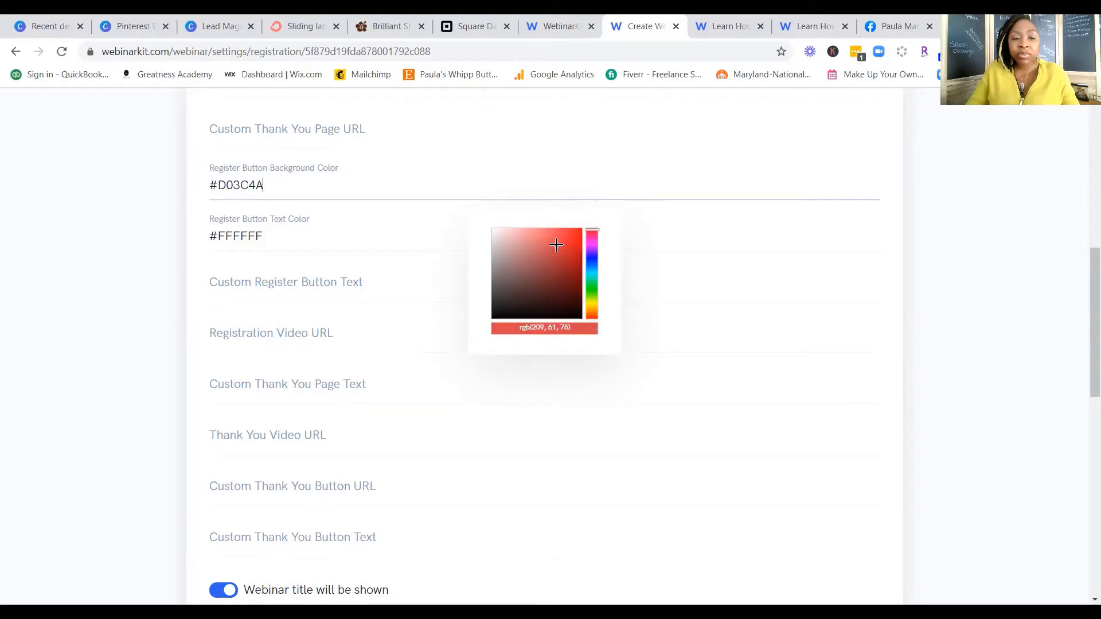
# - Edit the hex code of the register button background color to #D0021B
pyautogui.click(235, 184)
pyautogui.click(235, 184)
pyautogui.moveTo(235, 183); pyautogui.dragTo(238, 184)
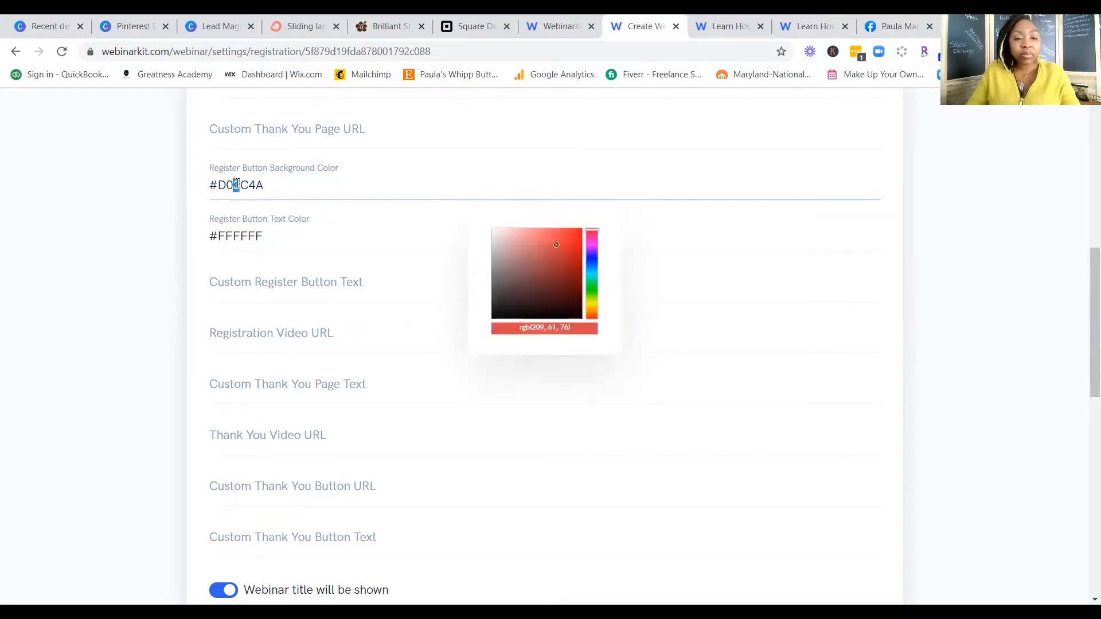
pyautogui.write('0')
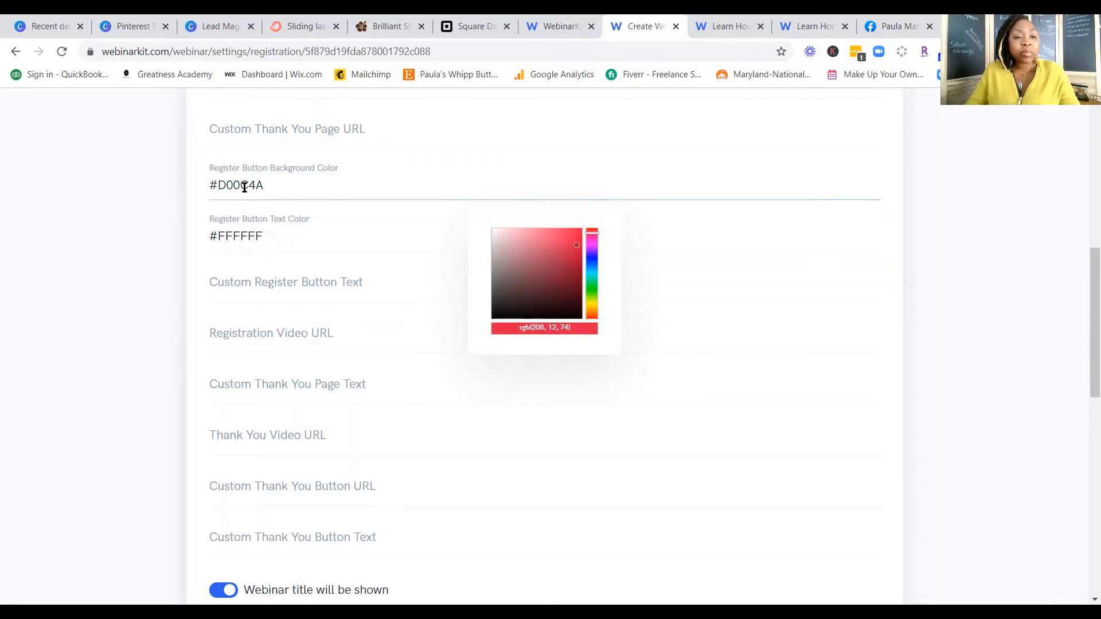
pyautogui.moveTo(244, 185)
pyautogui.mouseDown()
pyautogui.moveTo(265, 183)
pyautogui.moveTo(241, 185)
pyautogui.mouseUp()
pyautogui.write('0000')
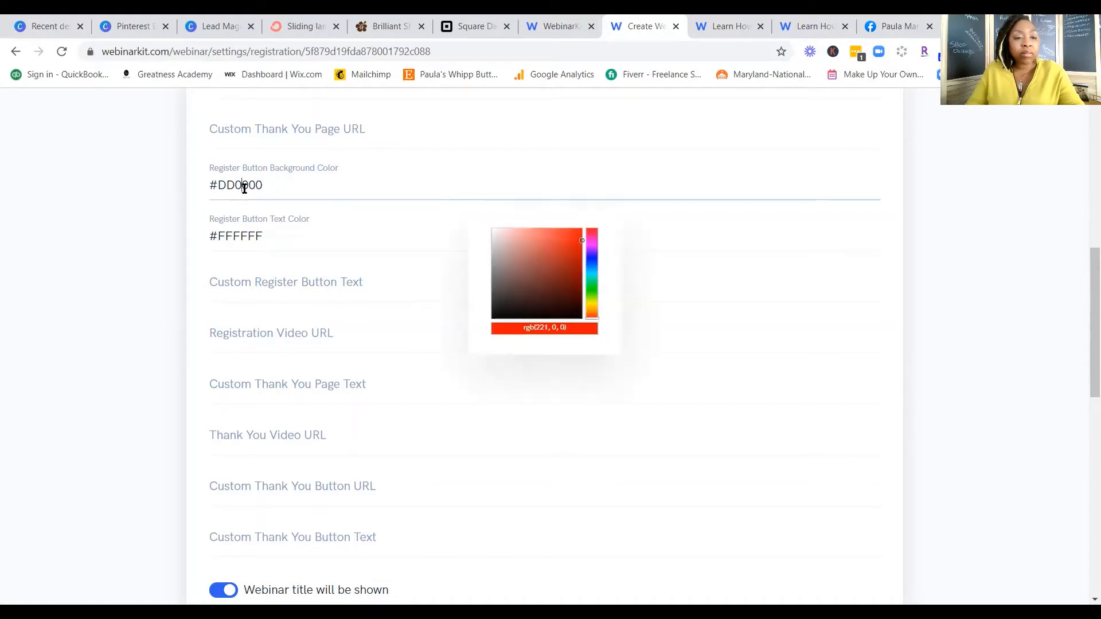
pyautogui.write('2')
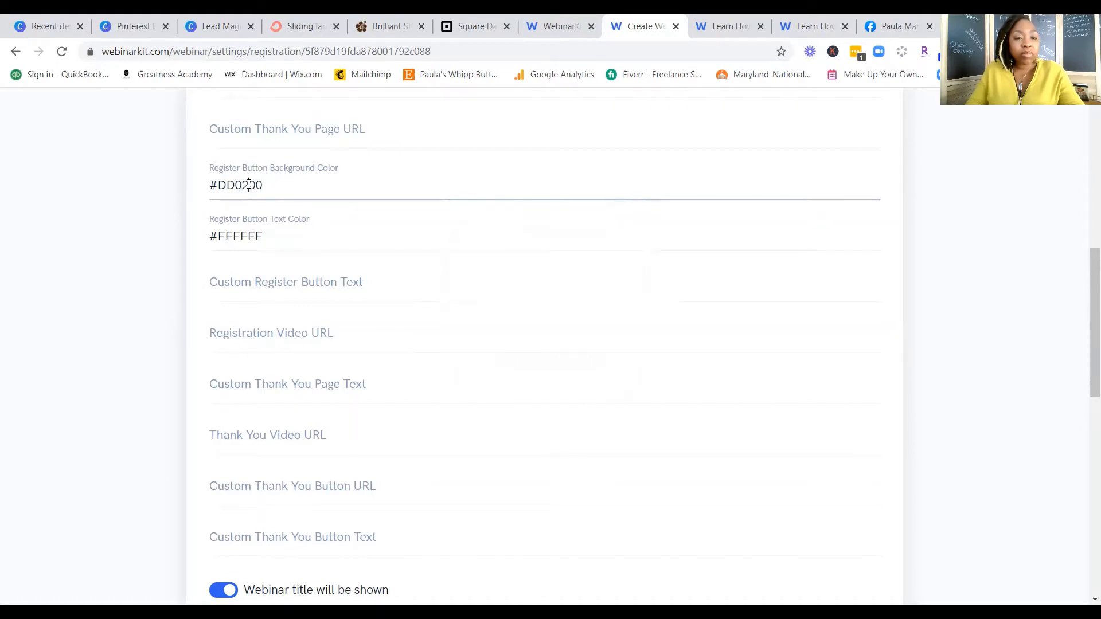
pyautogui.moveTo(248, 185); pyautogui.dragTo(262, 184)
pyautogui.write('1')
pyautogui.write('E')
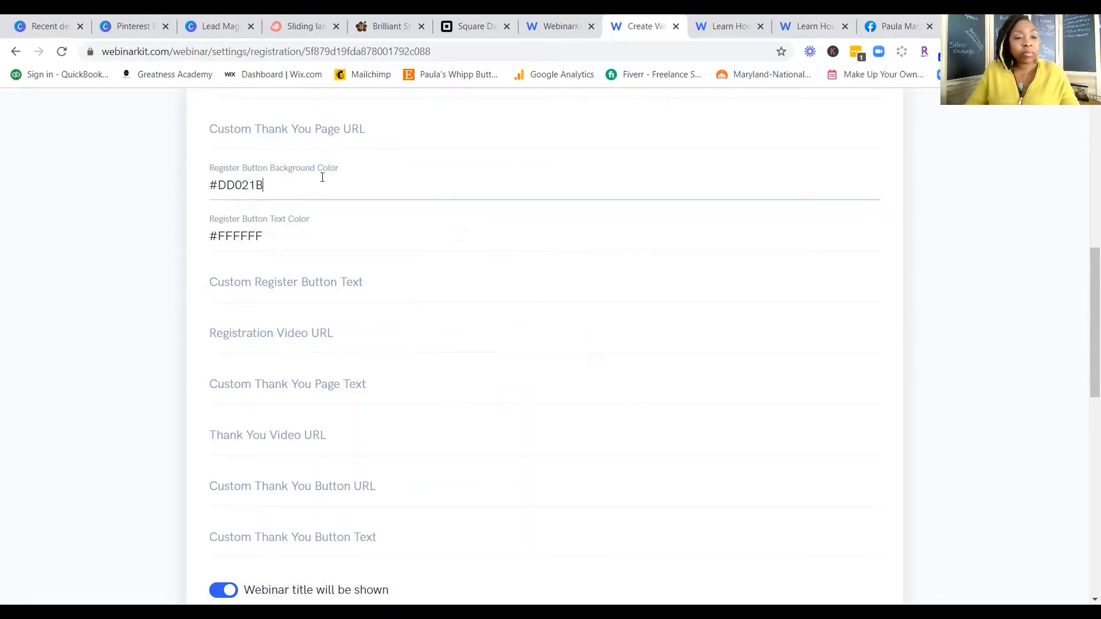
pyautogui.moveTo(225, 185); pyautogui.dragTo(235, 185)
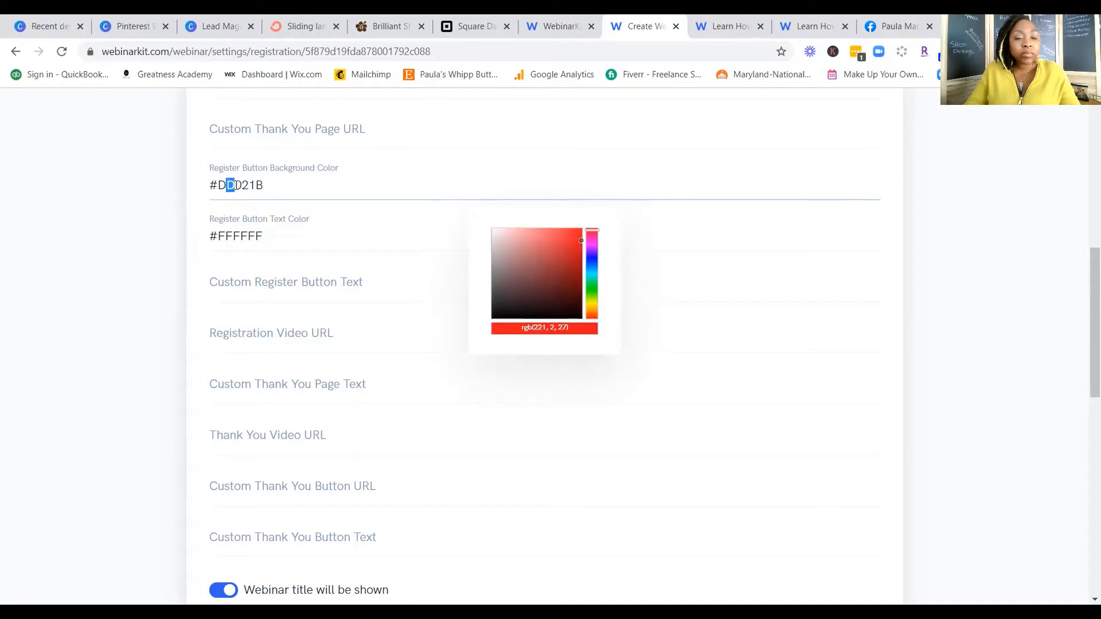
pyautogui.write('0')
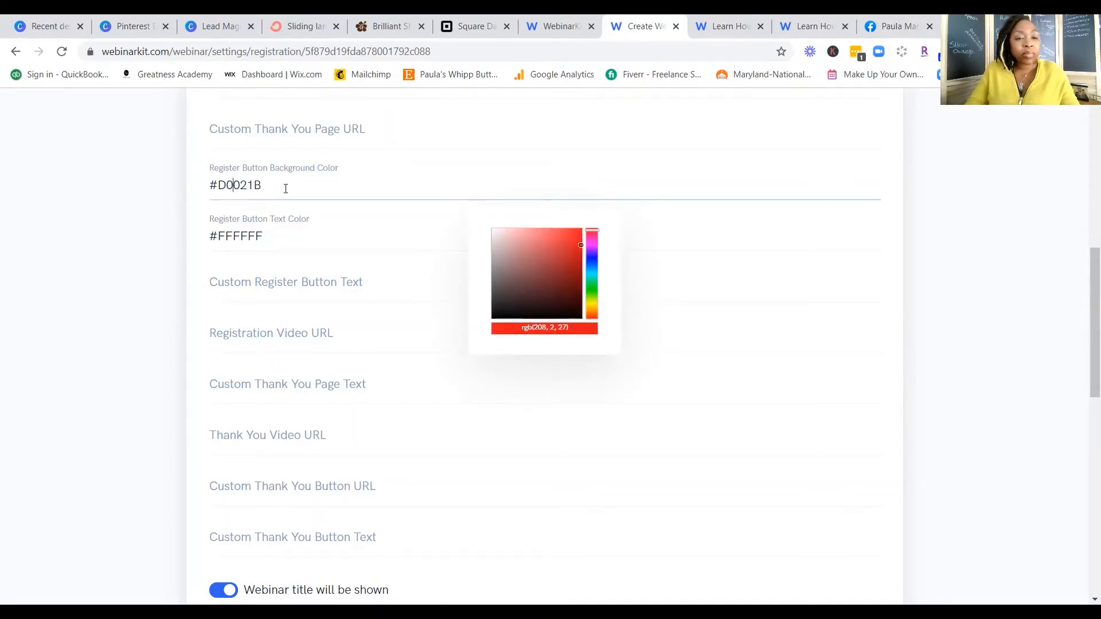
pyautogui.click(622, 418)
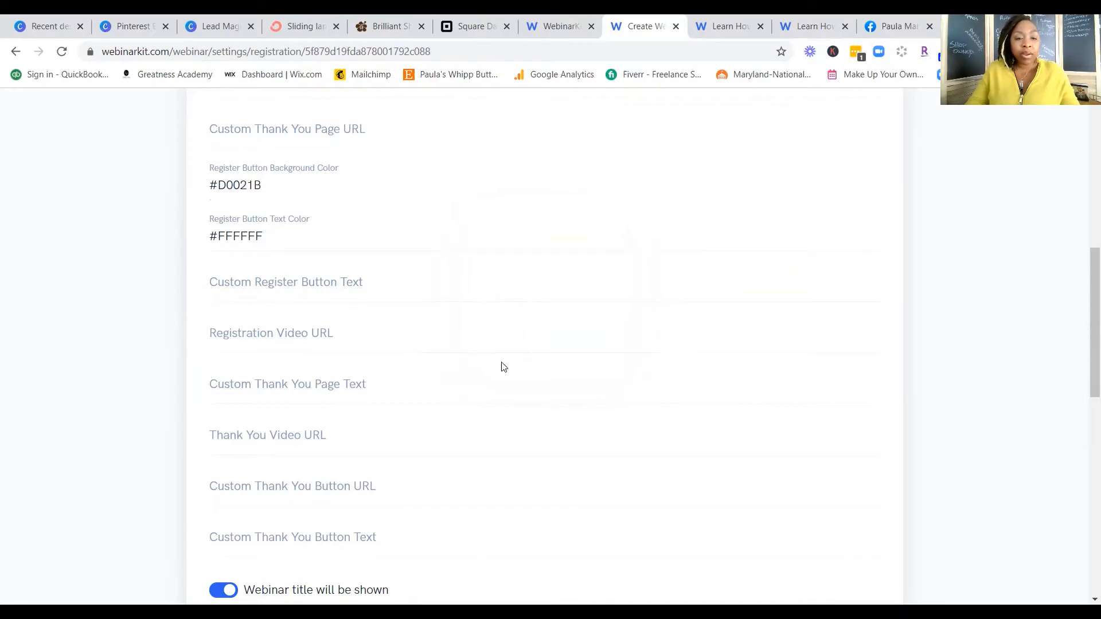
# - Preview the webinar registration page and check the color of its register button
pyautogui.scroll(-12, 504, 367)
pyautogui.scroll(7, 502, 366)
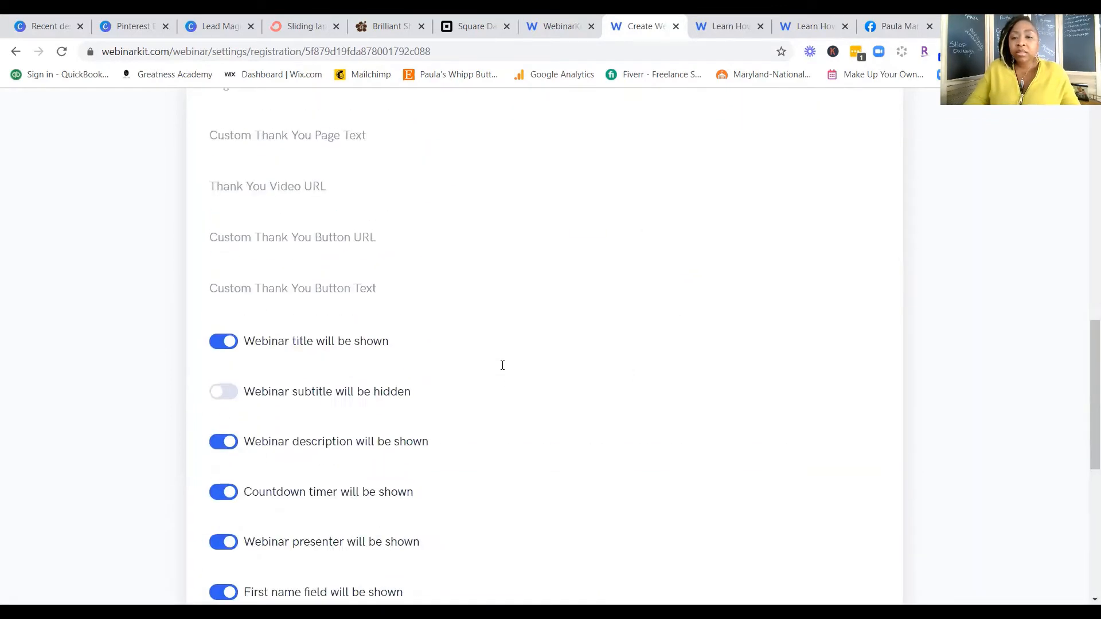
pyautogui.scroll(10, 502, 365)
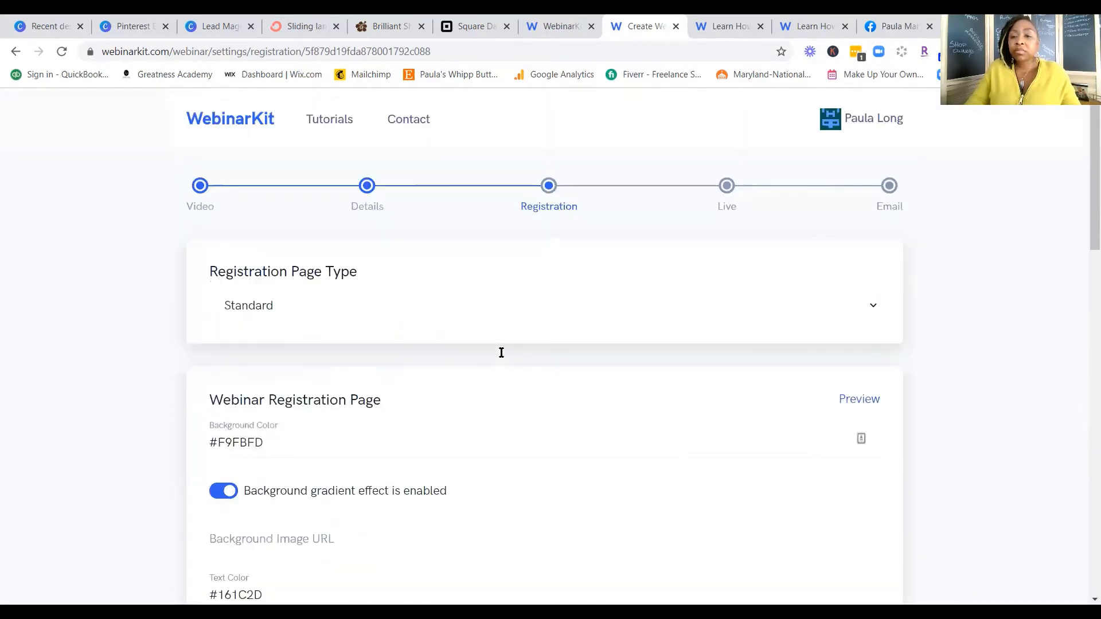
pyautogui.click(861, 398)
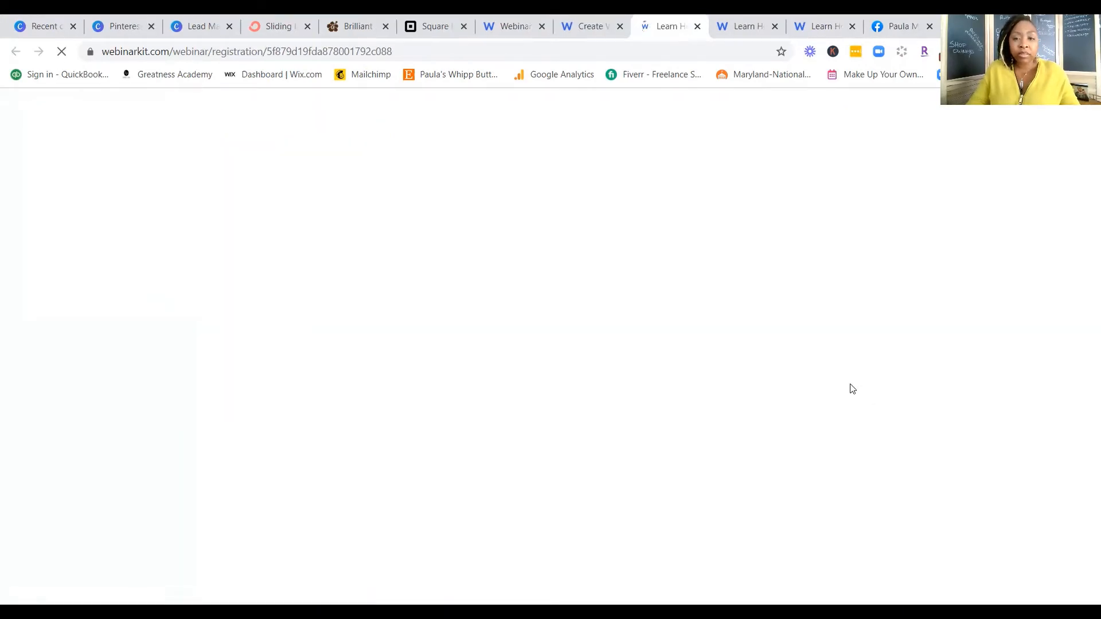
pyautogui.scroll(-5, 851, 387)
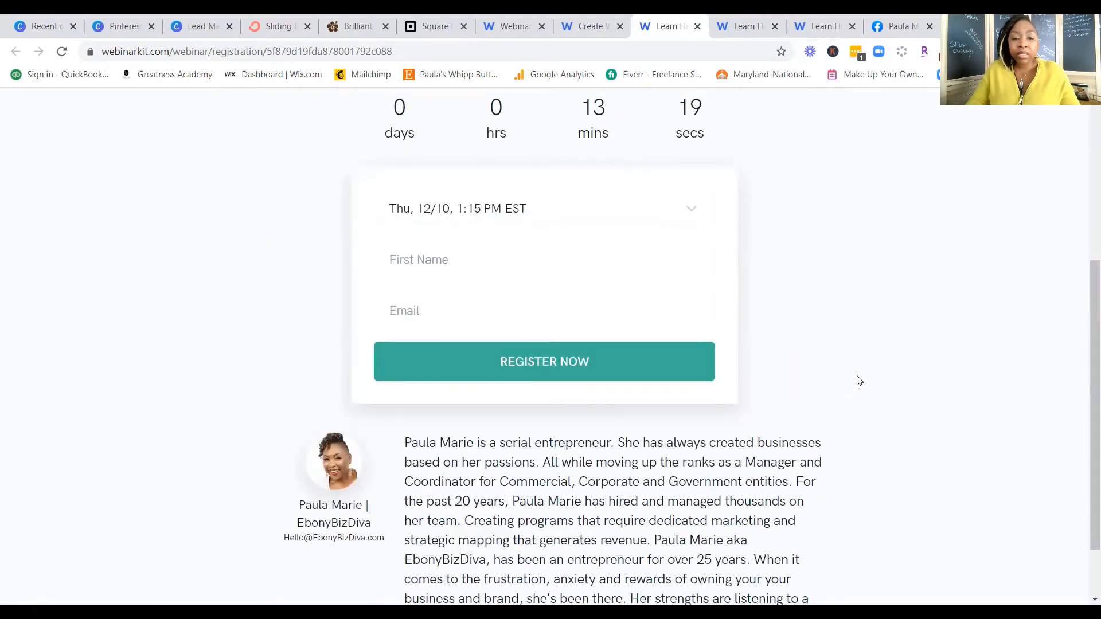
pyautogui.scroll(5, 858, 380)
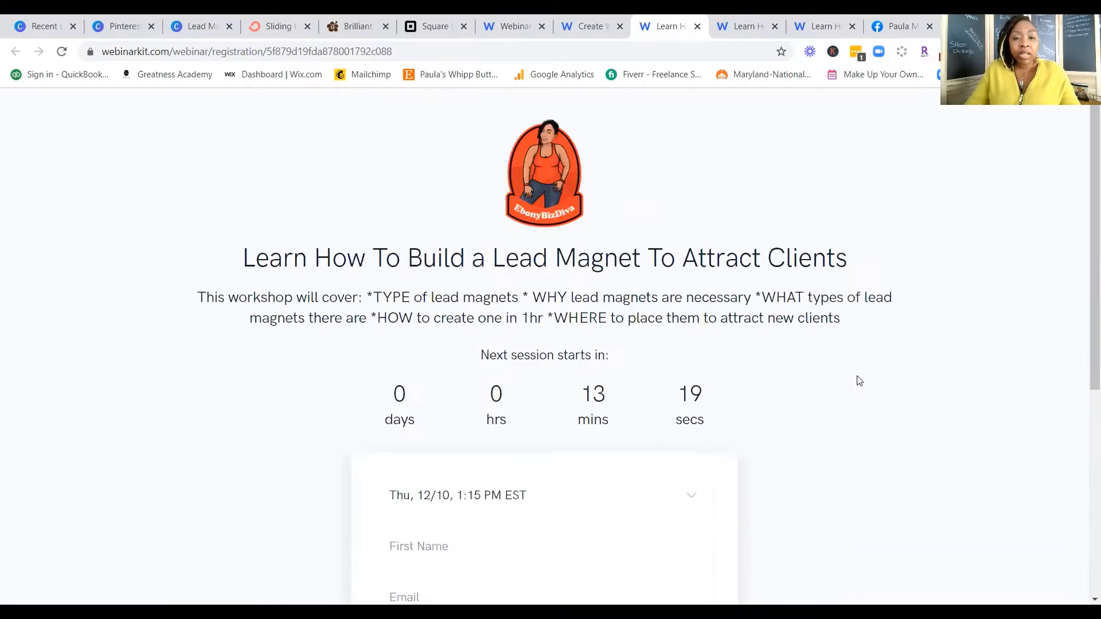
# - Return to the registration settings, save the new button color and preview the registration page again
pyautogui.click(582, 28)
pyautogui.scroll(-5, 636, 423)
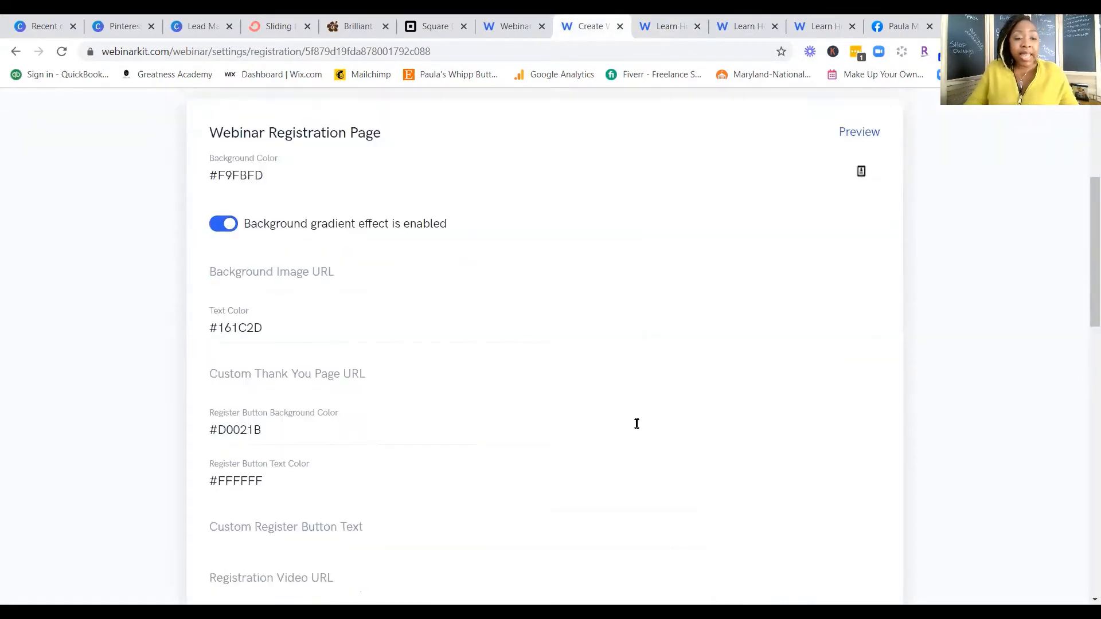
pyautogui.scroll(-12, 636, 423)
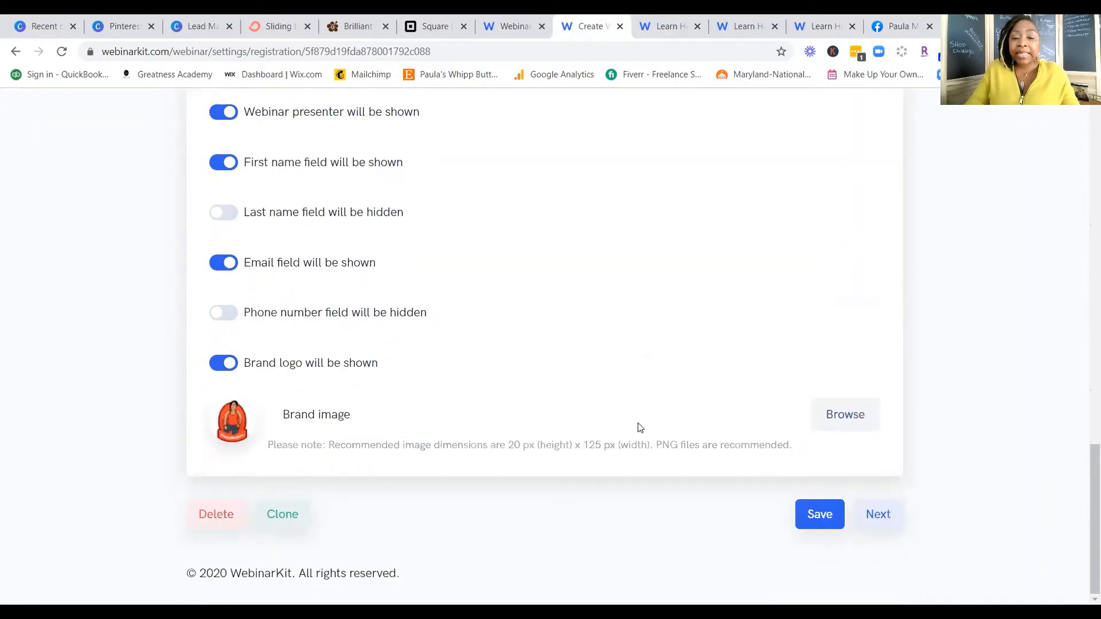
pyautogui.click(829, 520)
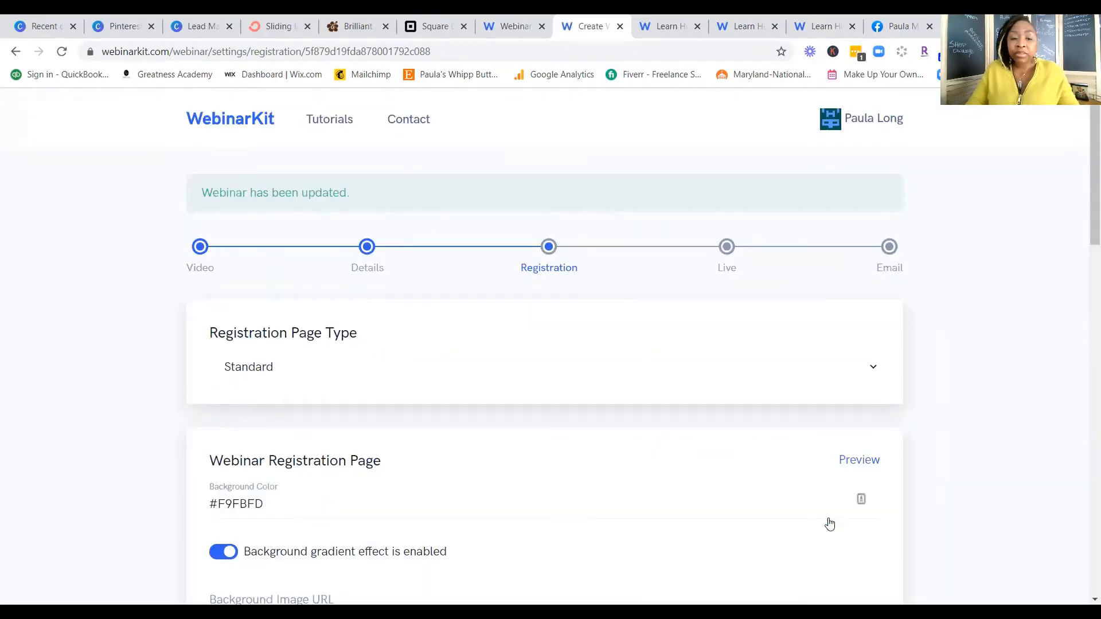
pyautogui.click(858, 461)
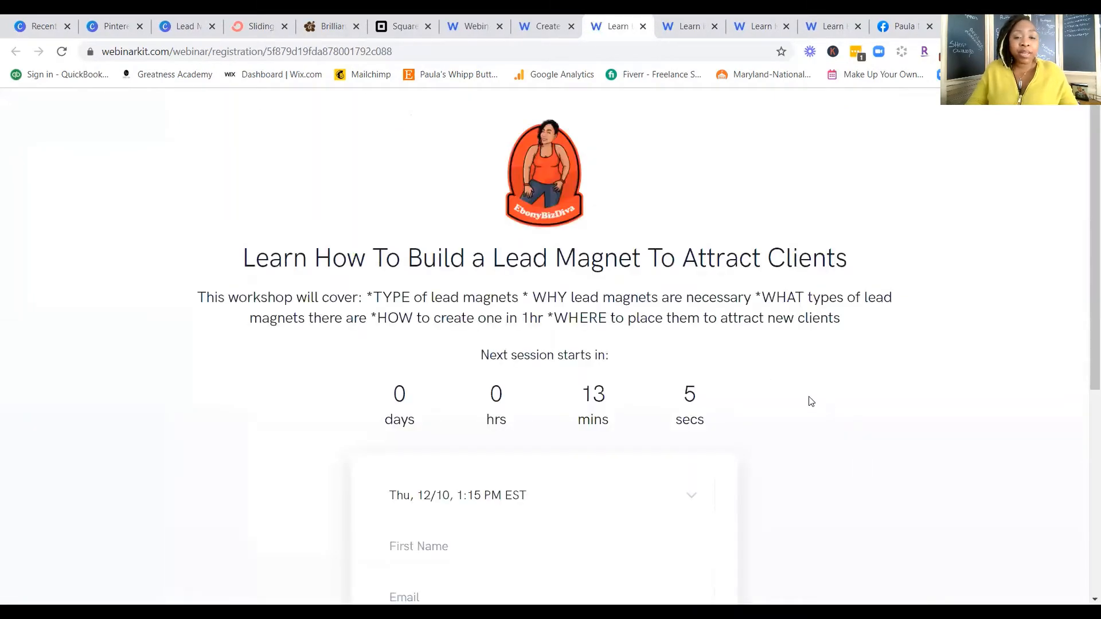
# - Check the register button on the registration page preview and return to the registration settings to examine the background image URL option
pyautogui.scroll(-5, 771, 383)
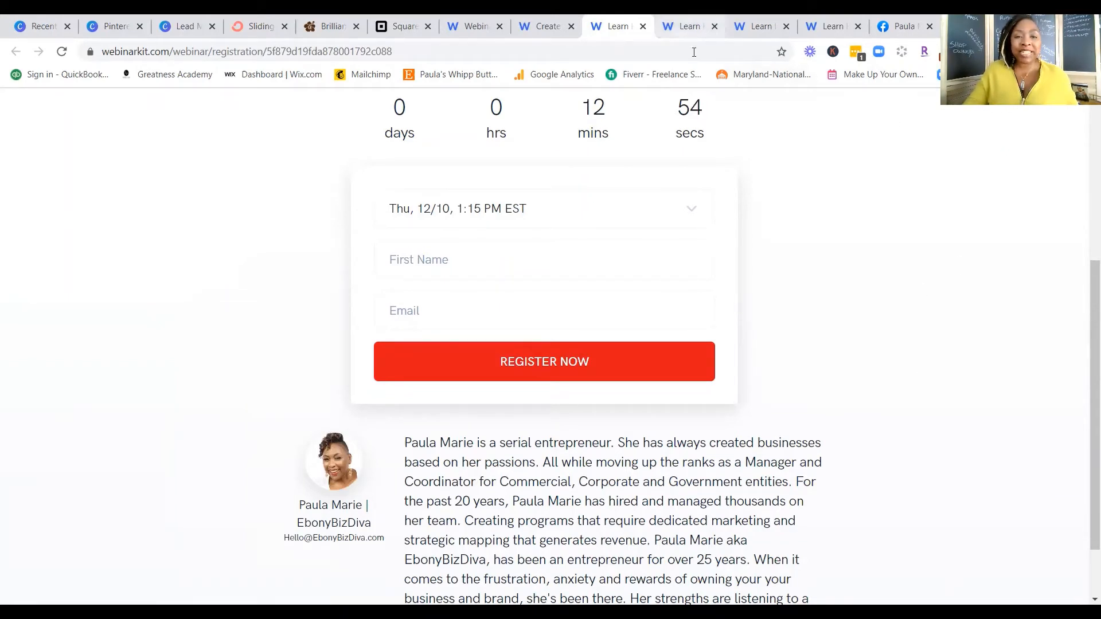
pyautogui.click(544, 28)
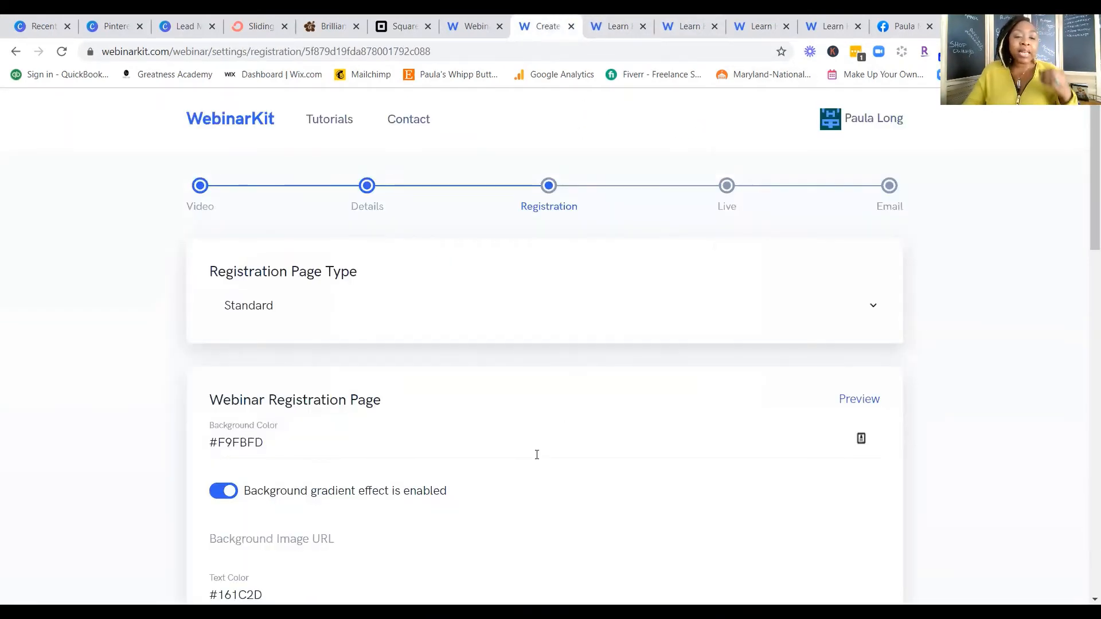
pyautogui.scroll(-4, 537, 455)
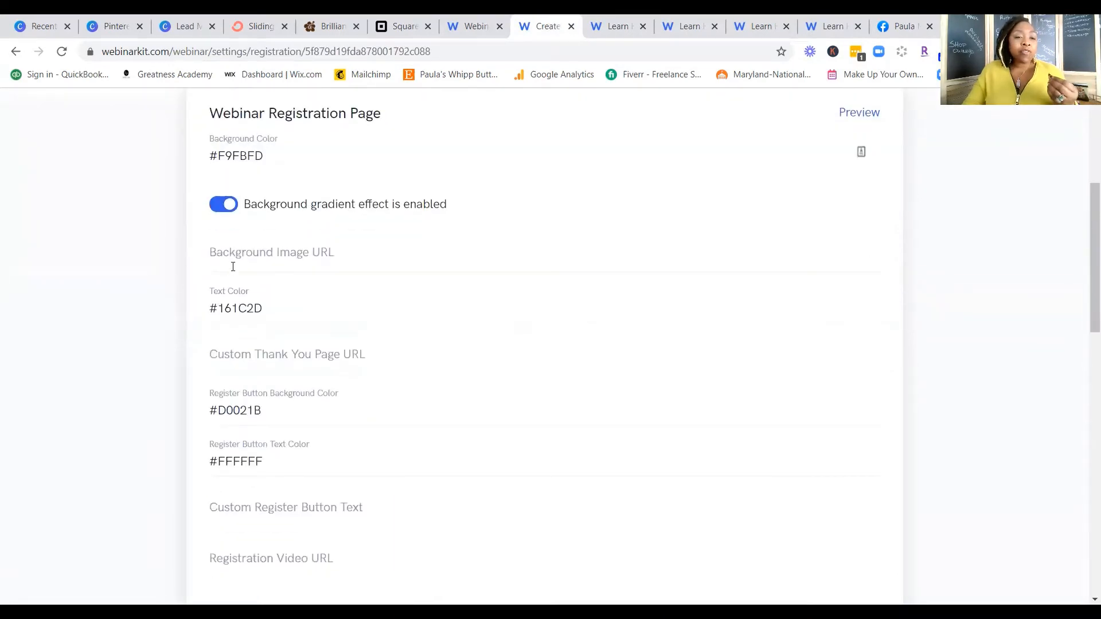
pyautogui.click(262, 244)
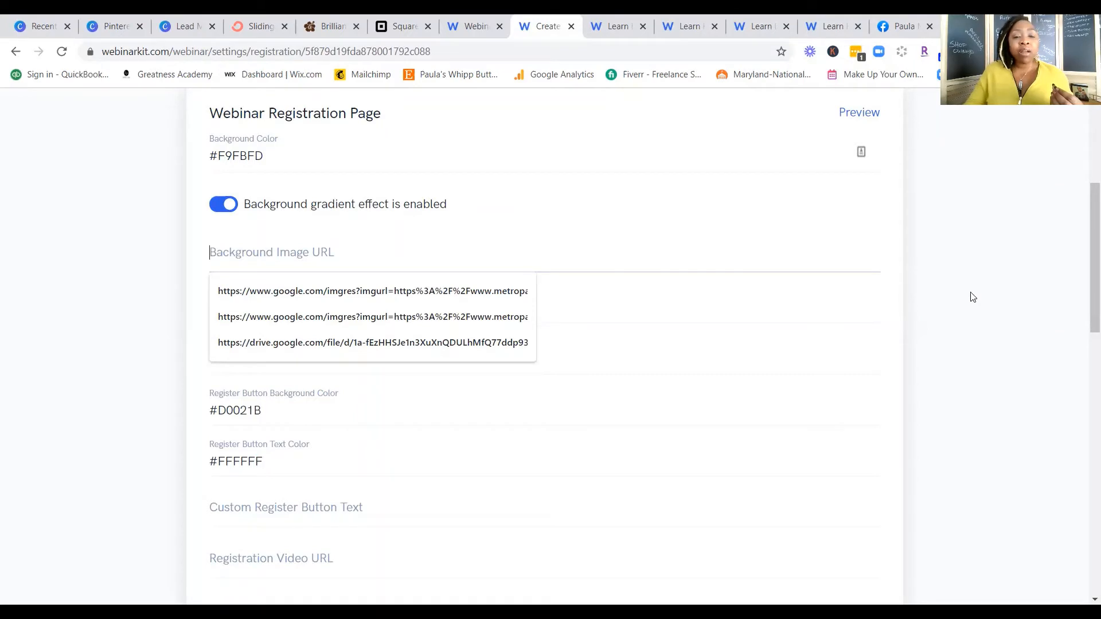
pyautogui.click(843, 367)
# - Set the custom thank you page text to "YOU'RE IN! You will receive an email with the link of the training. ENJOY!"
pyautogui.scroll(-5, 787, 394)
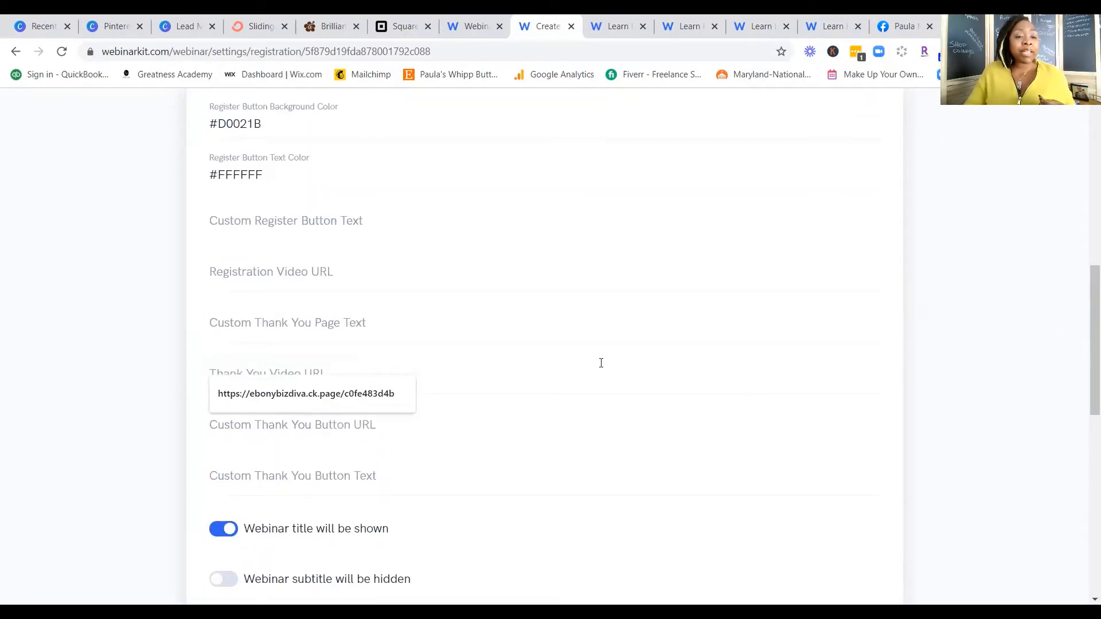
pyautogui.click(375, 281)
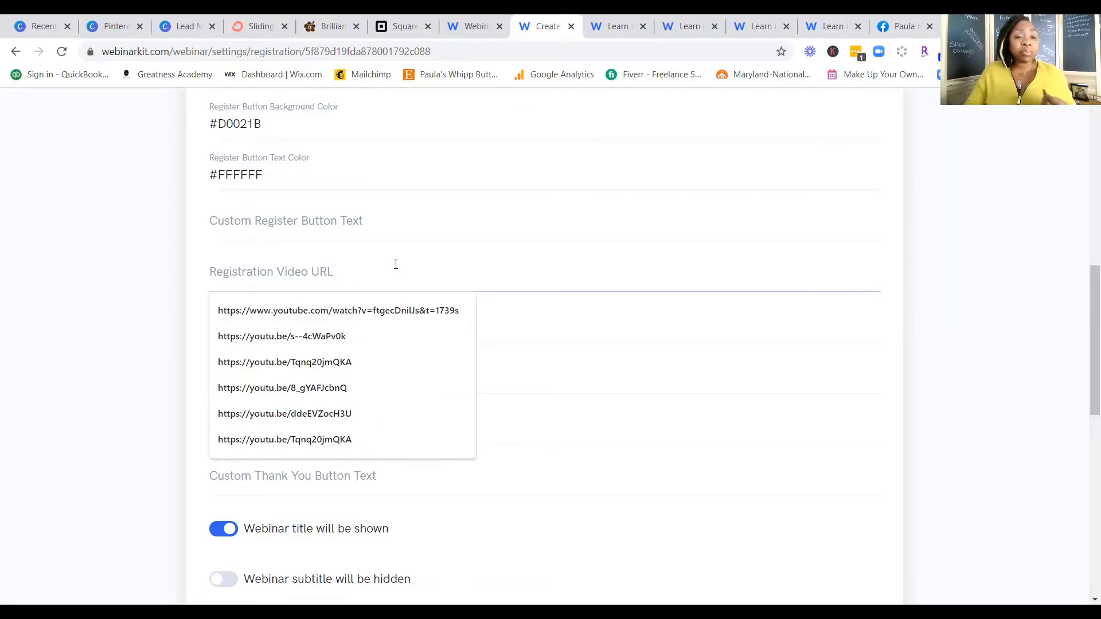
pyautogui.click(545, 307)
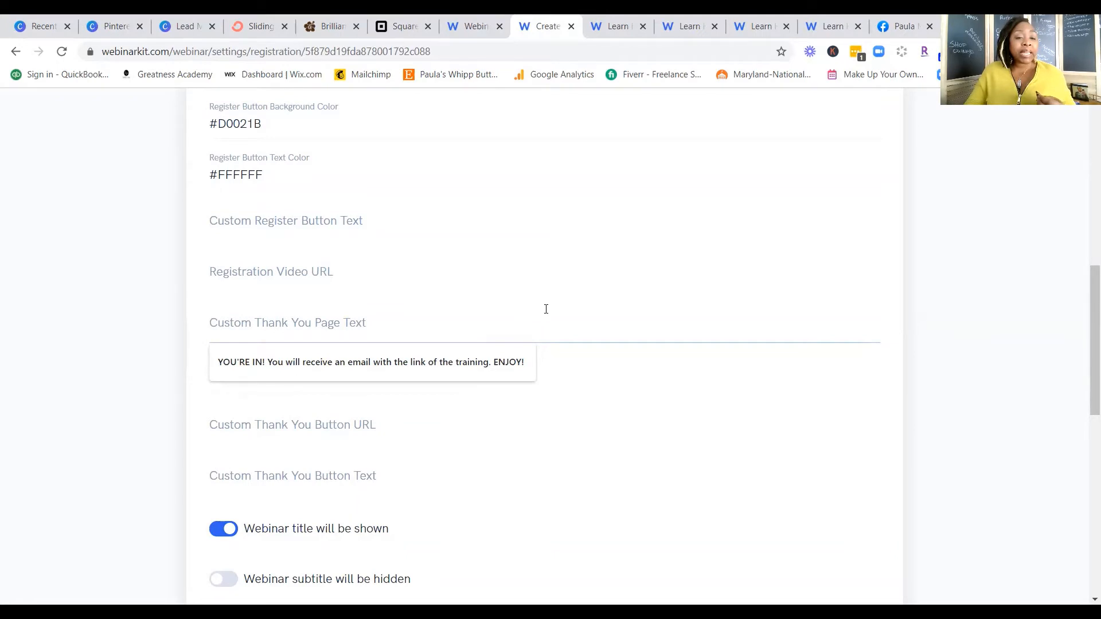
pyautogui.click(466, 356)
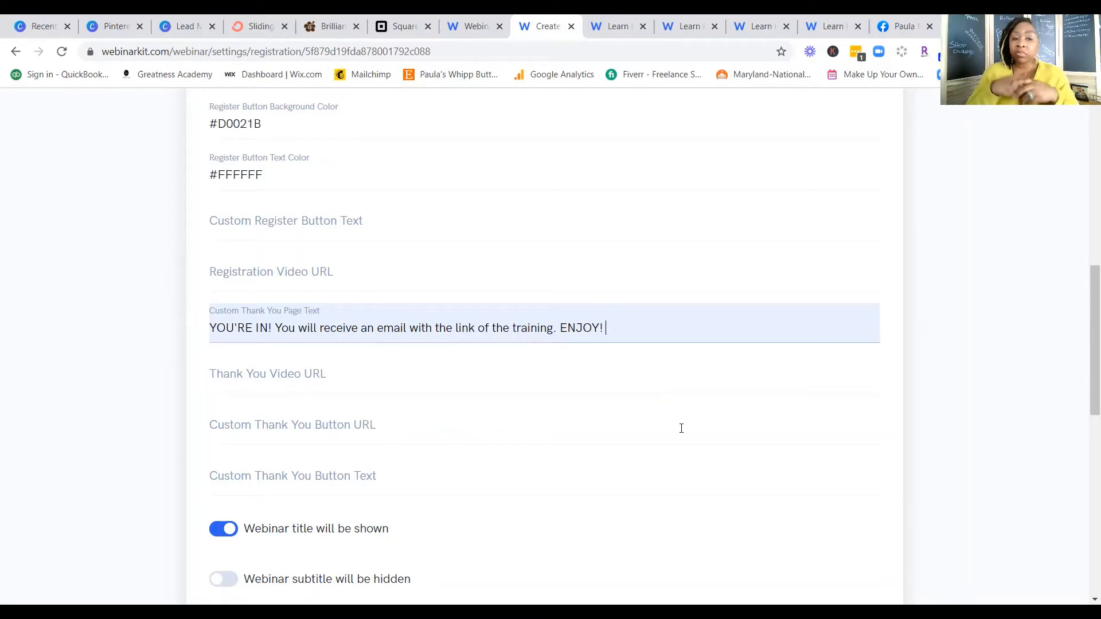
# - Review the remaining thank you fields and the page display options, and save the registration settings
pyautogui.click(298, 376)
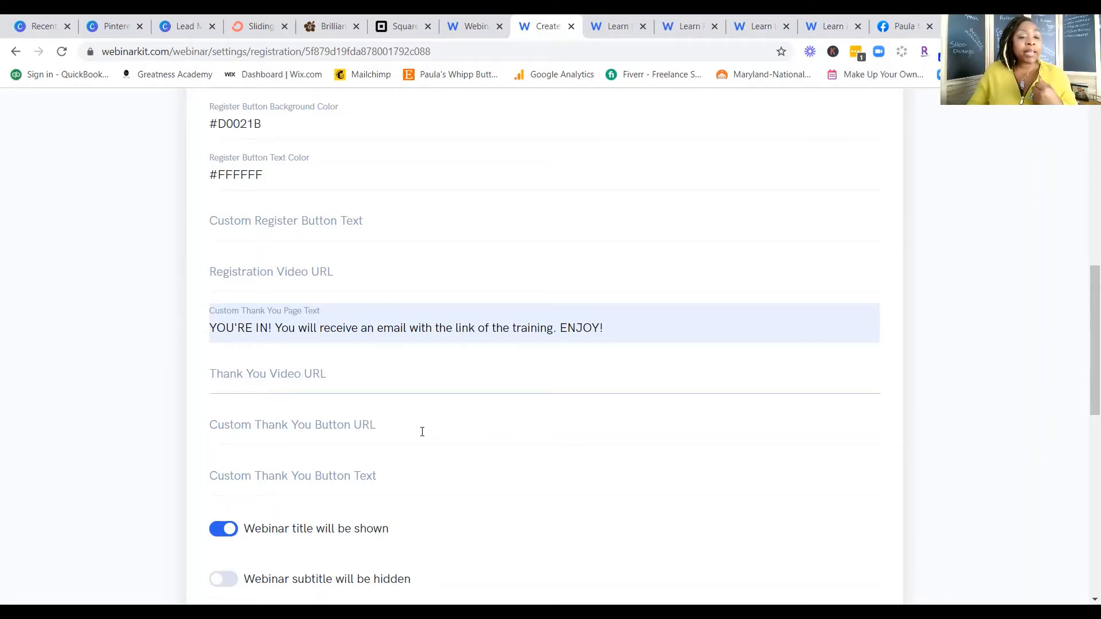
pyautogui.scroll(-4, 422, 431)
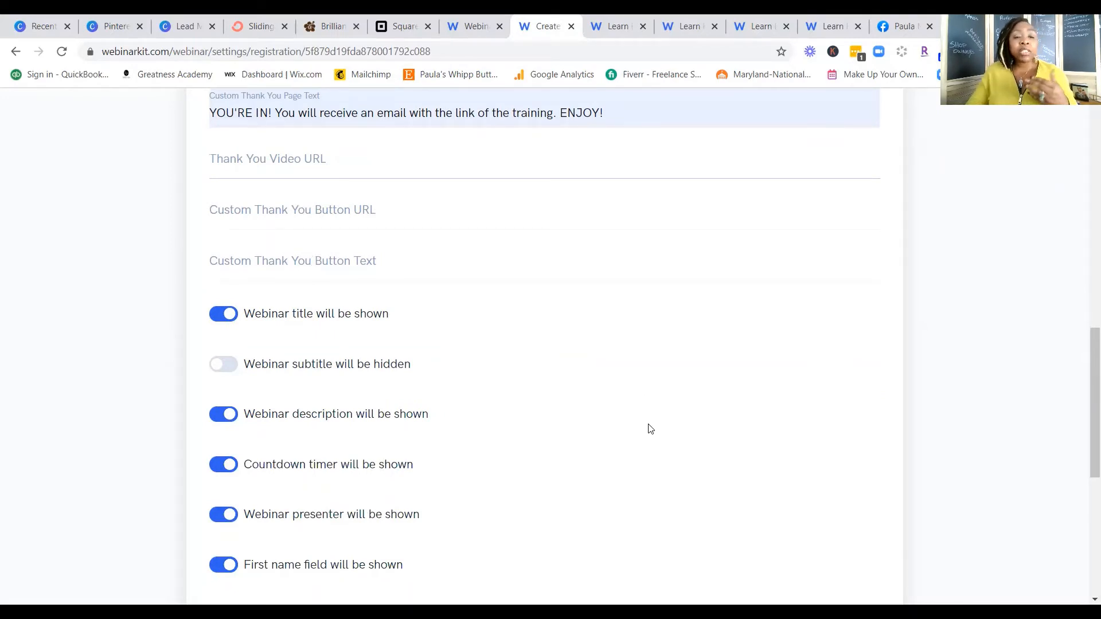
pyautogui.scroll(-3, 648, 429)
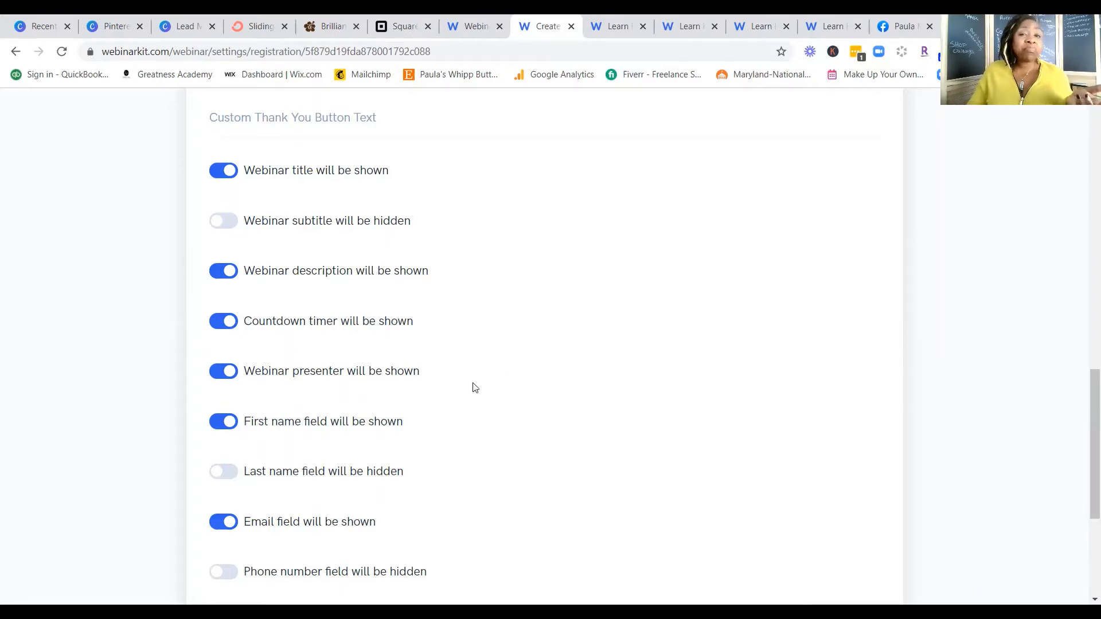
pyautogui.scroll(-3, 475, 387)
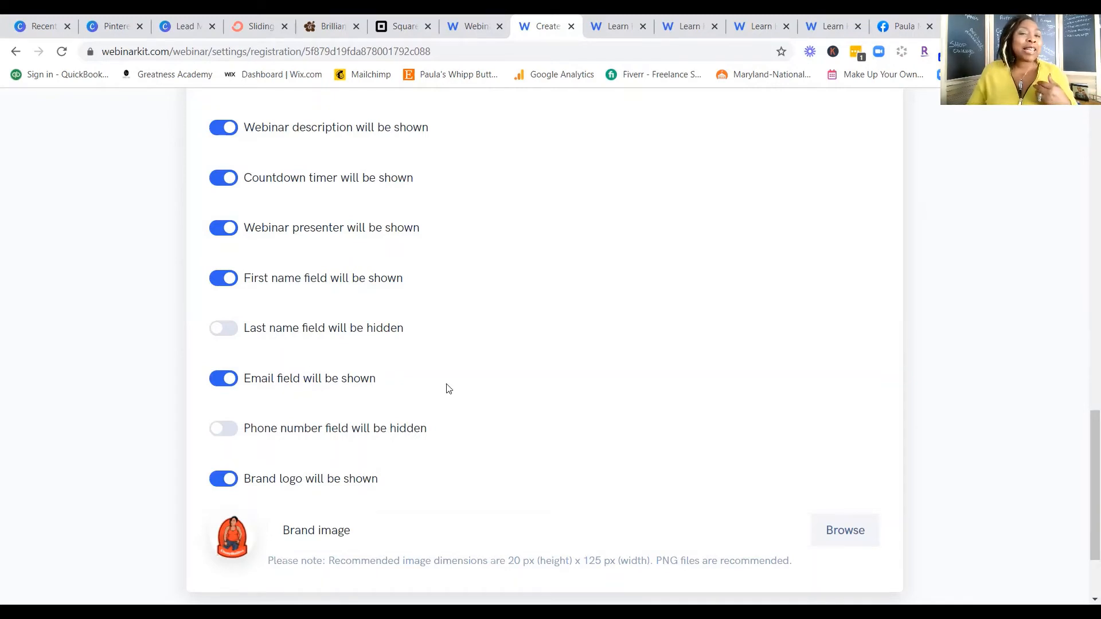
pyautogui.scroll(-2, 448, 388)
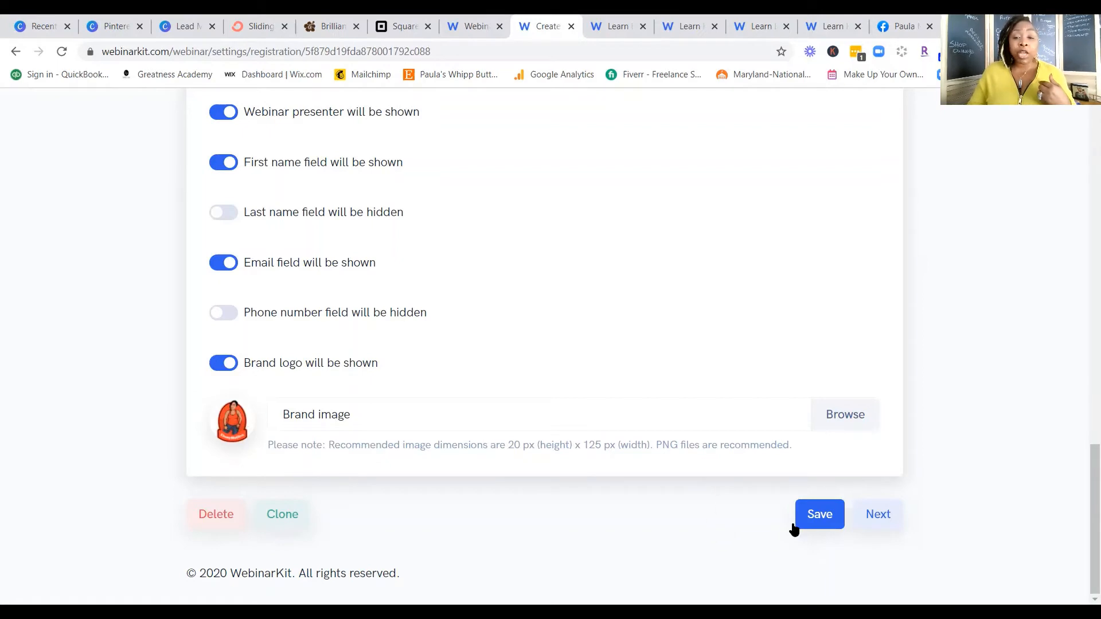
pyautogui.click(815, 515)
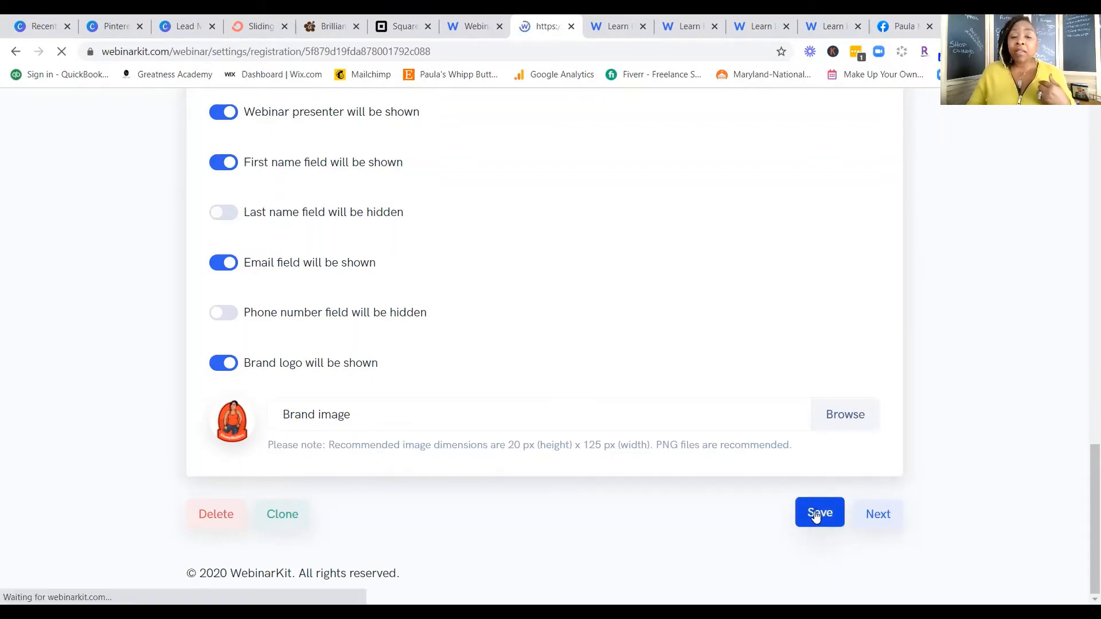
# - Continue to the webinar's Live settings and review the questions box, live chat and redirect options
pyautogui.scroll(-6, 831, 515)
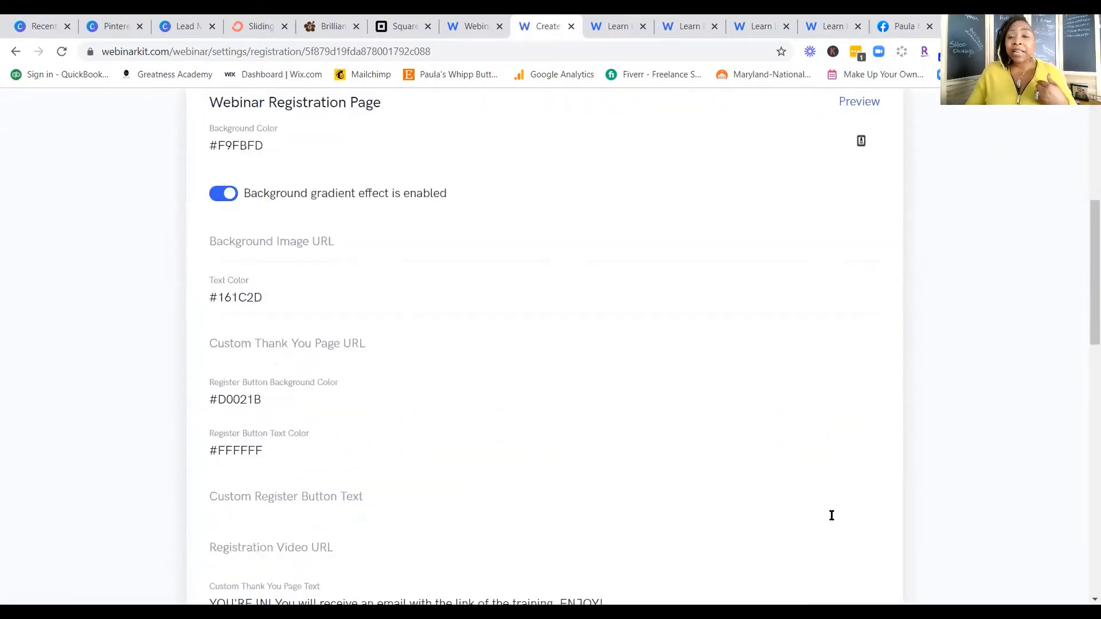
pyautogui.scroll(-15, 831, 515)
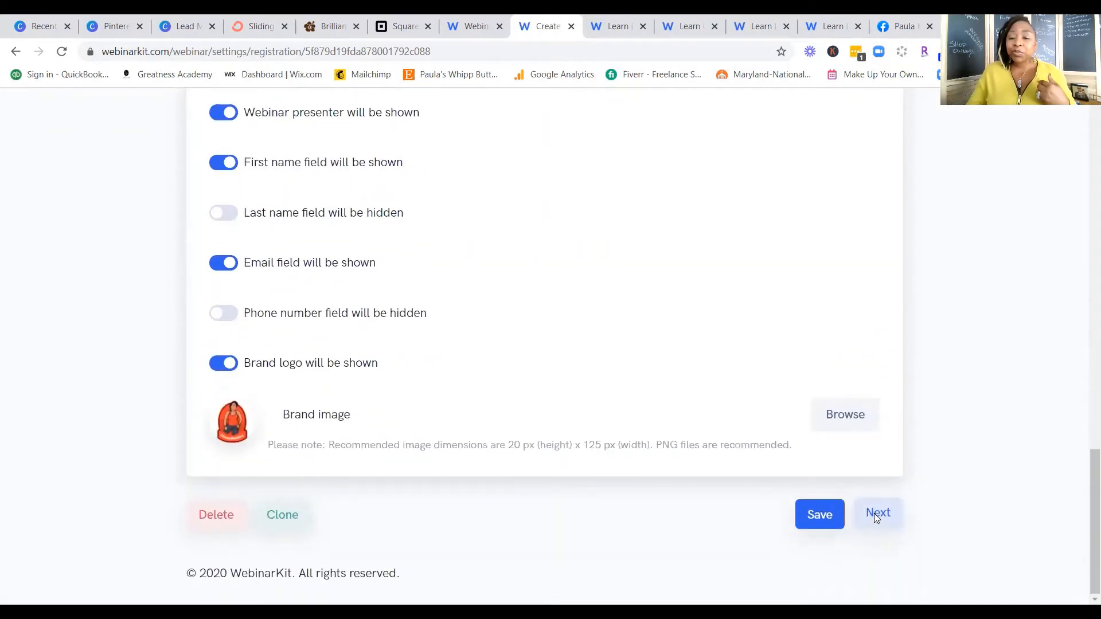
pyautogui.click(876, 513)
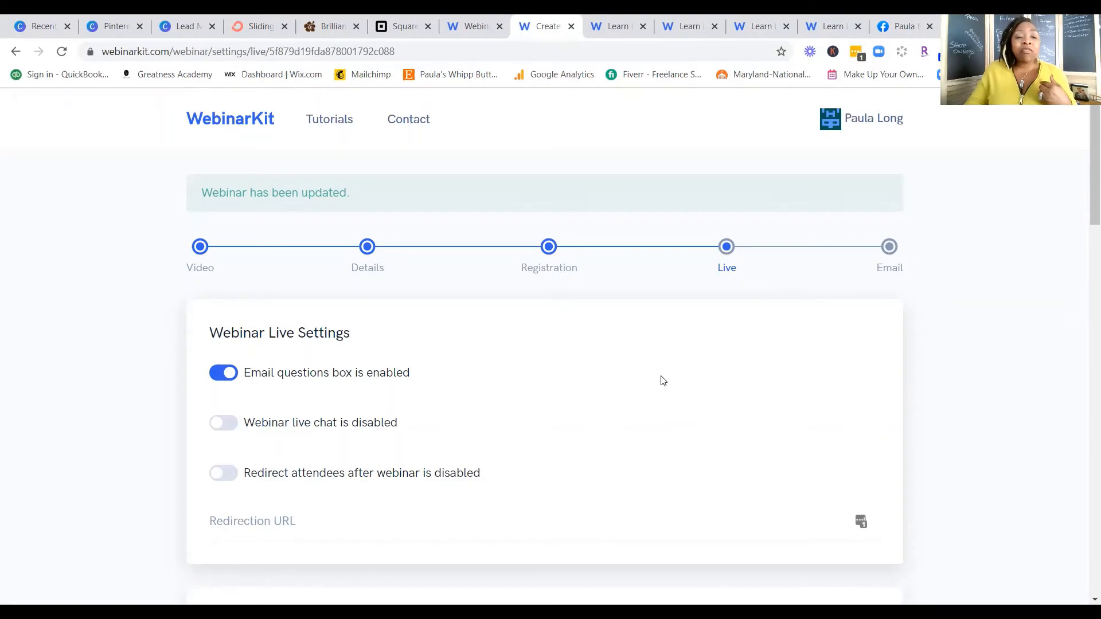
pyautogui.scroll(-3, 663, 371)
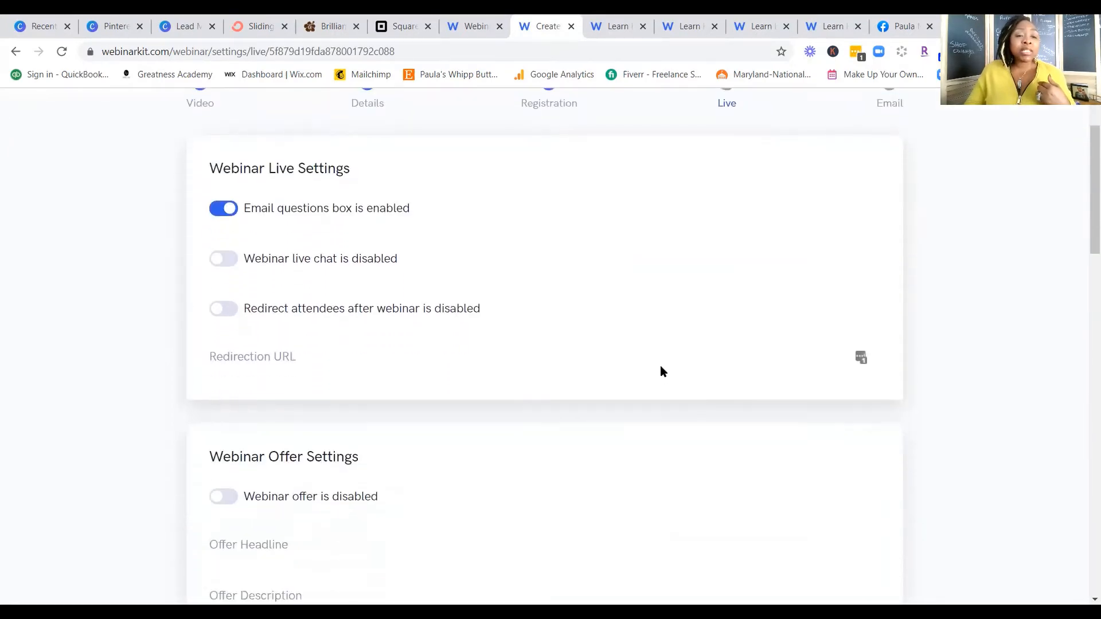
pyautogui.scroll(-1, 663, 371)
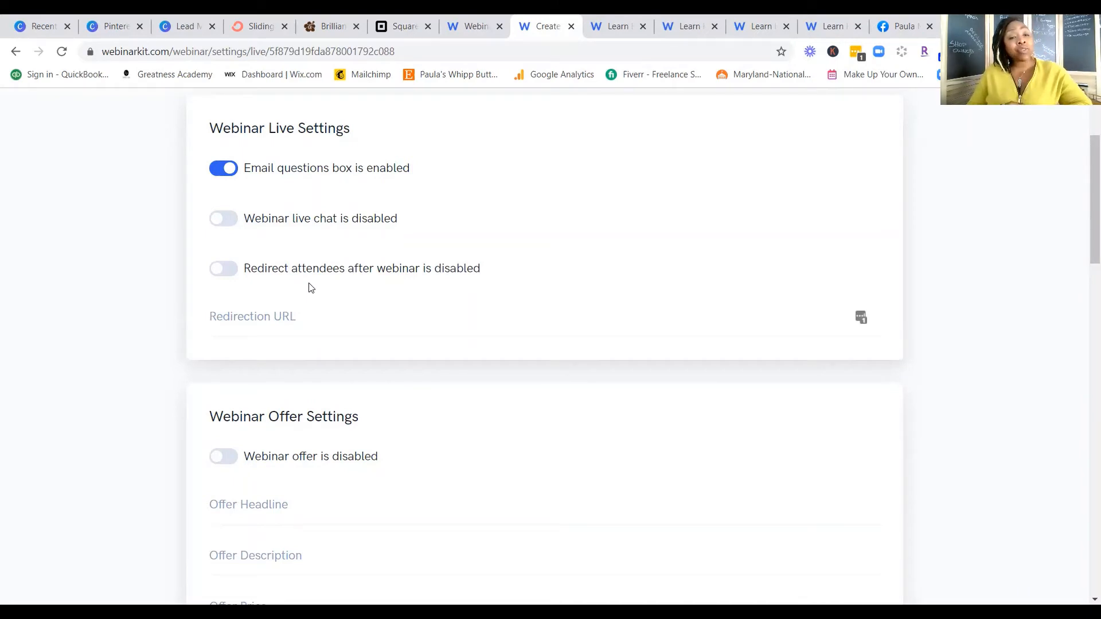
# - Try enabling the redirect of attendees after the webinar with its redirection URL field, and disable the redirect again
pyautogui.click(224, 269)
pyautogui.click(266, 321)
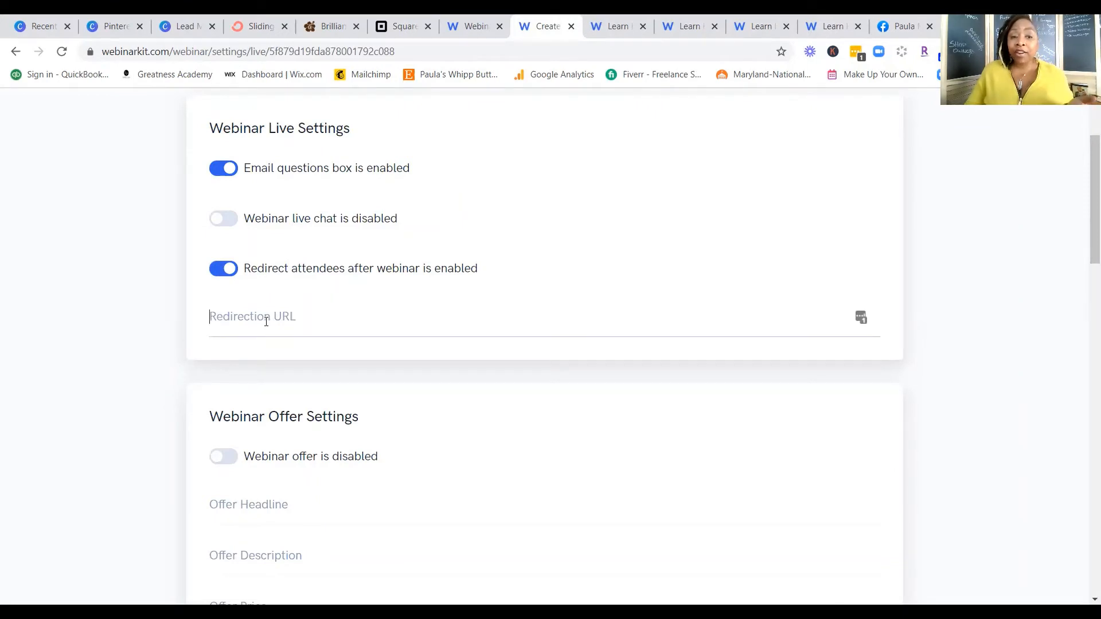
pyautogui.click(224, 272)
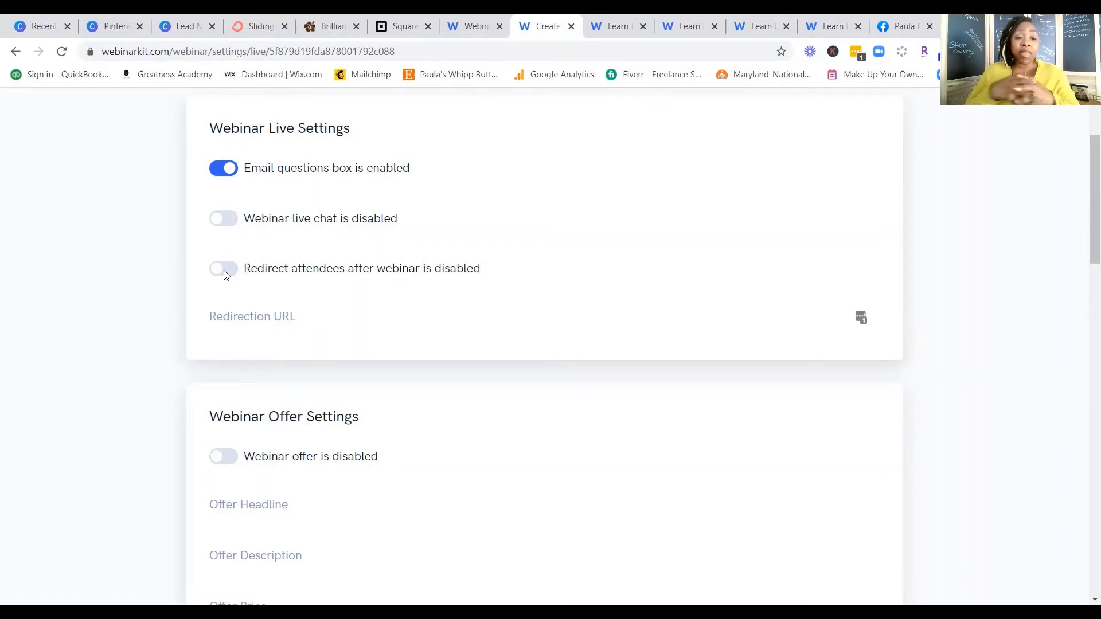
# - Set the webinar offer headline to "SIGN UP for My Perfect Pinterest Blueprint Intensive Online Course."
pyautogui.scroll(-5, 609, 413)
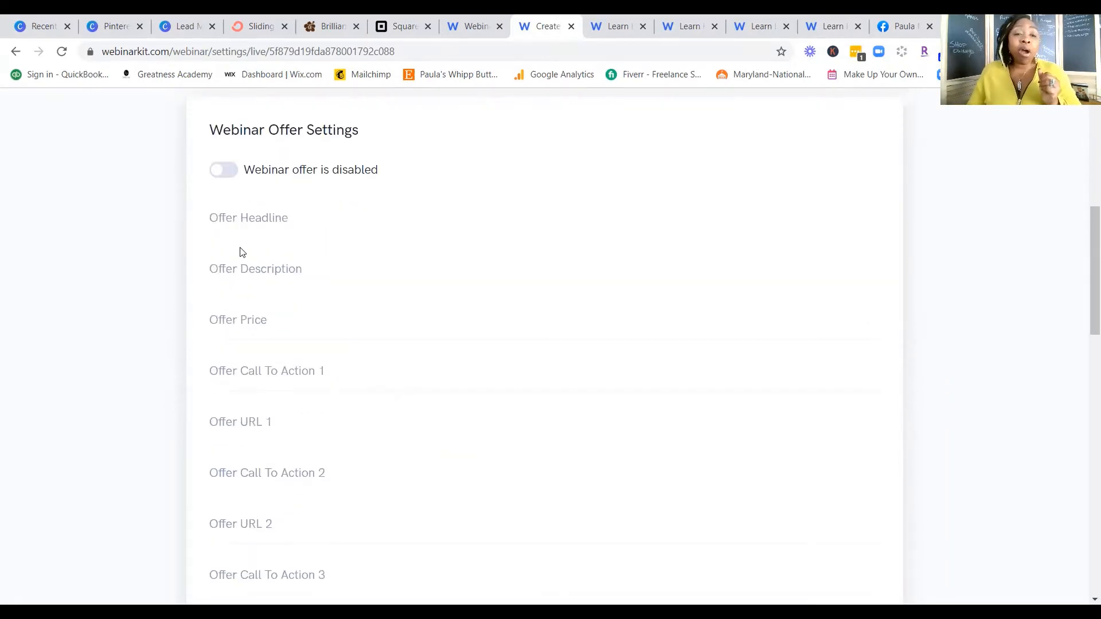
pyautogui.click(306, 223)
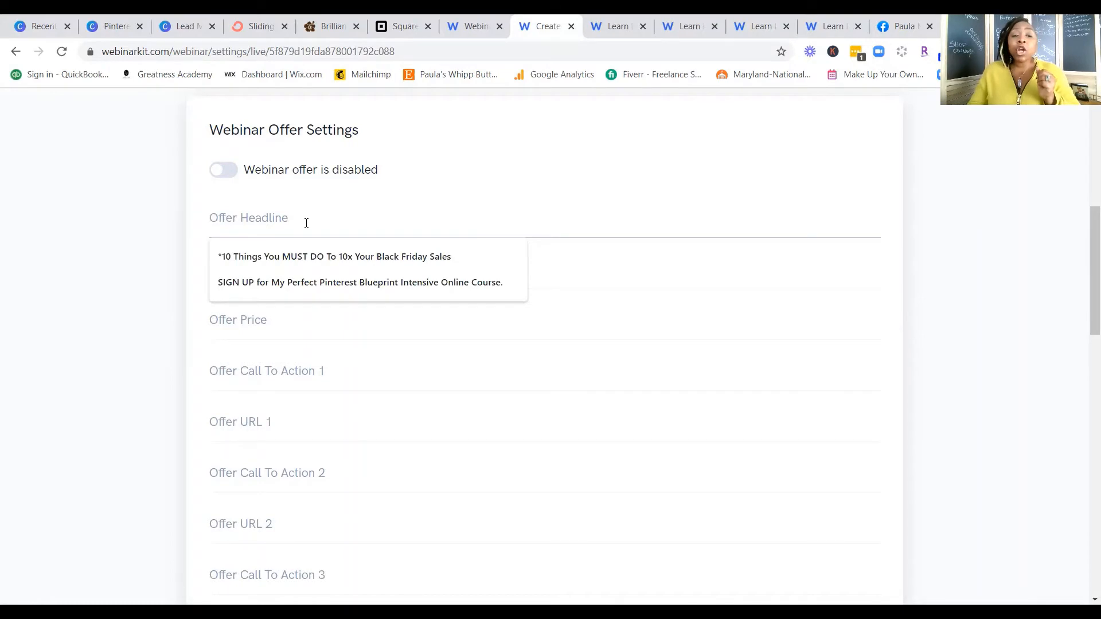
pyautogui.click(581, 278)
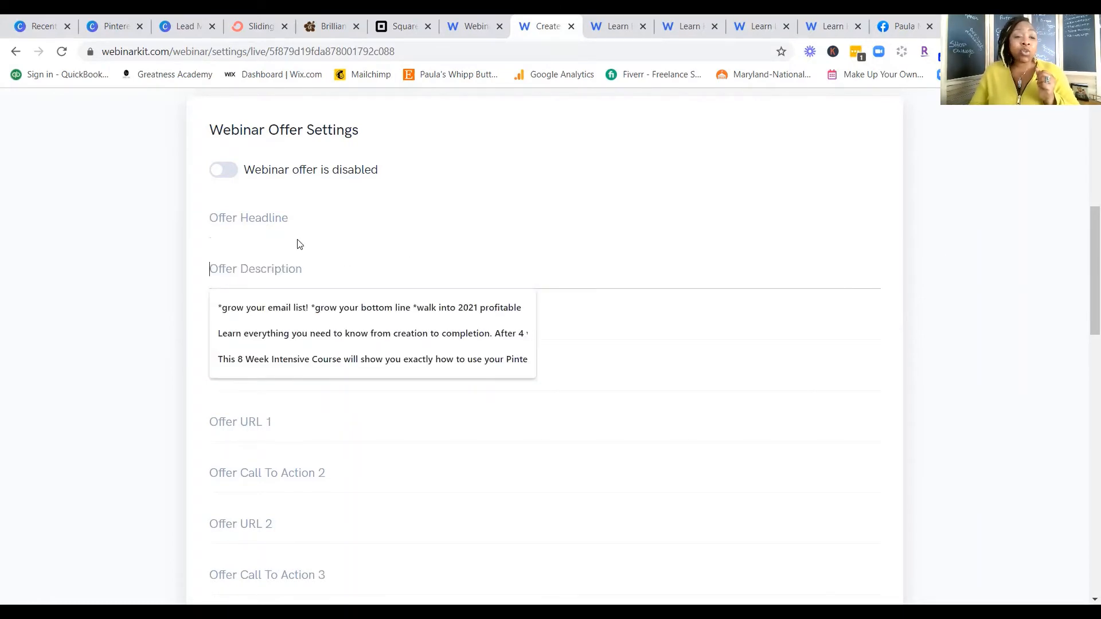
pyautogui.click(304, 219)
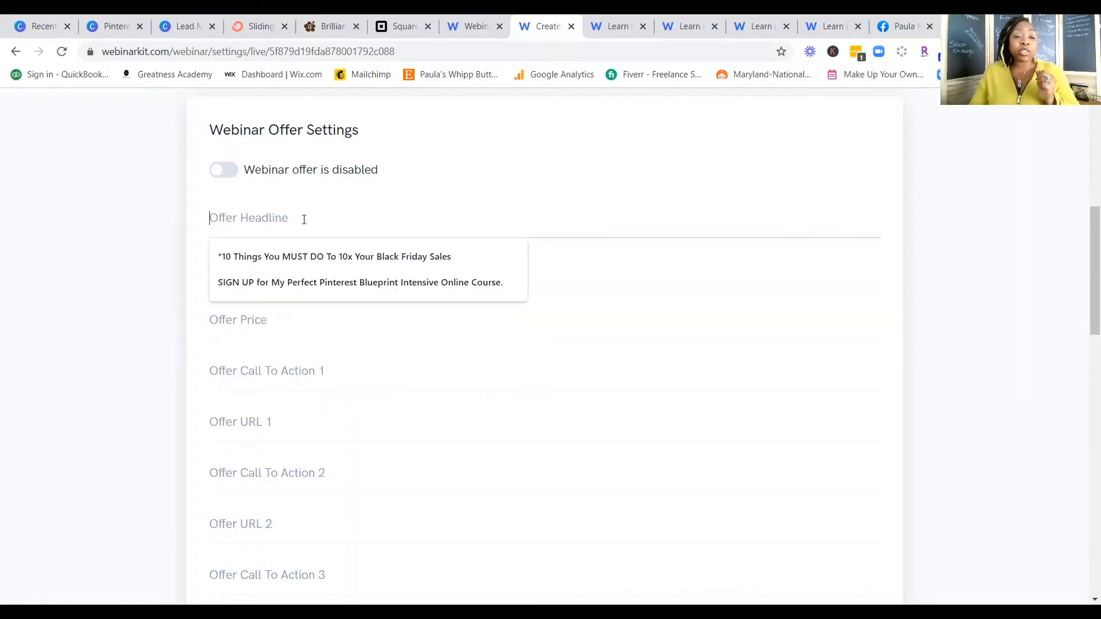
pyautogui.click(301, 281)
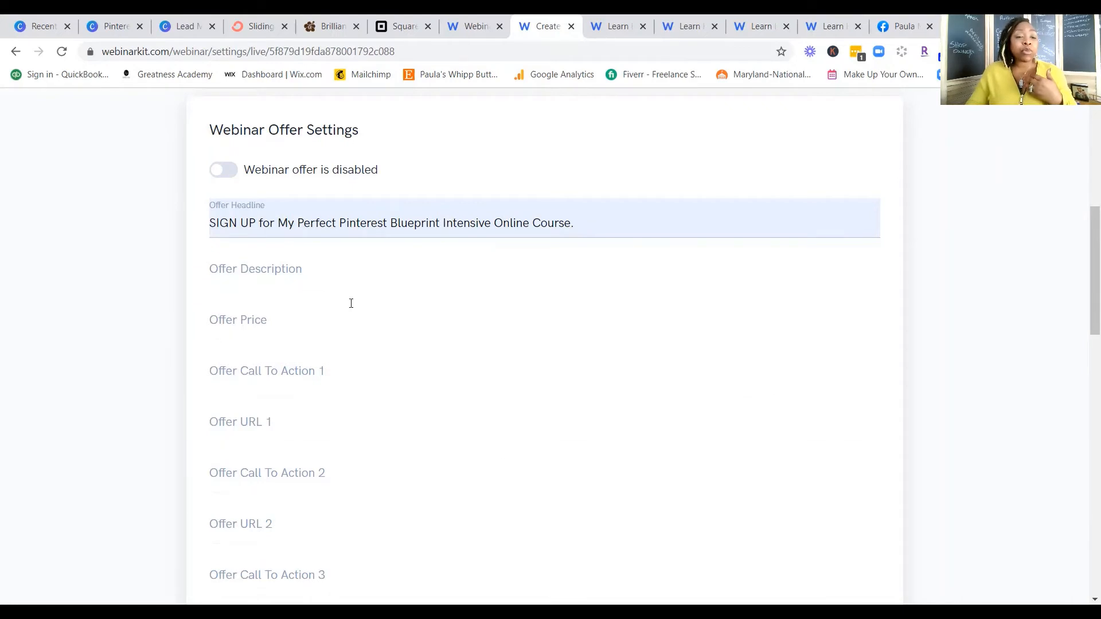
# - Set the offer description to "*grow your email list! *grow your bottom line *walk into 2021 profitable" and the offer price to $197
pyautogui.click(346, 269)
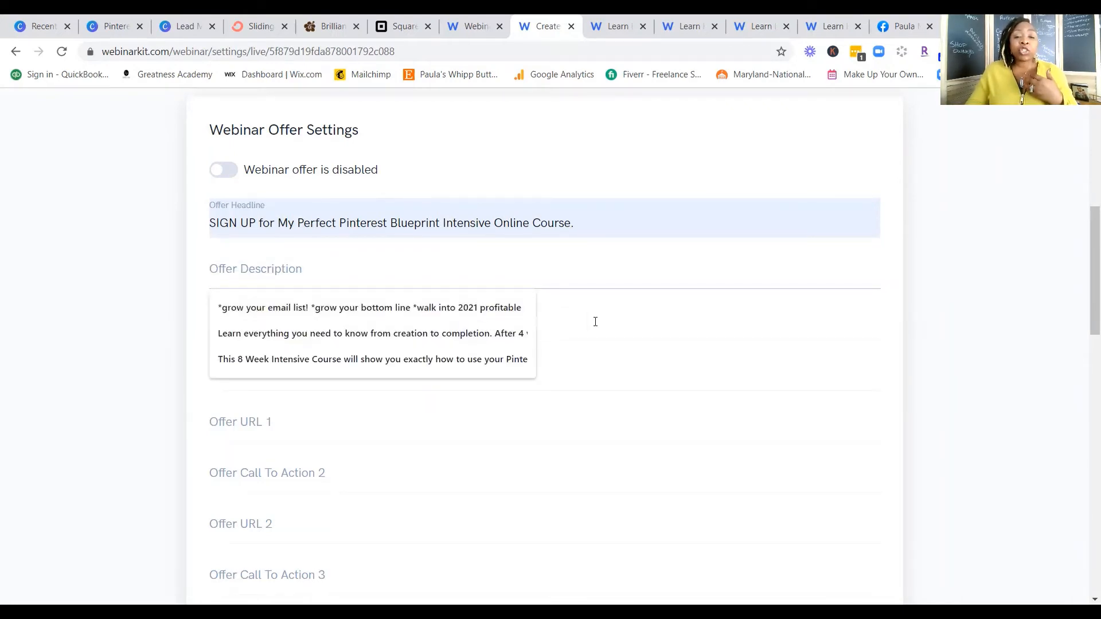
pyautogui.click(337, 307)
pyautogui.click(311, 321)
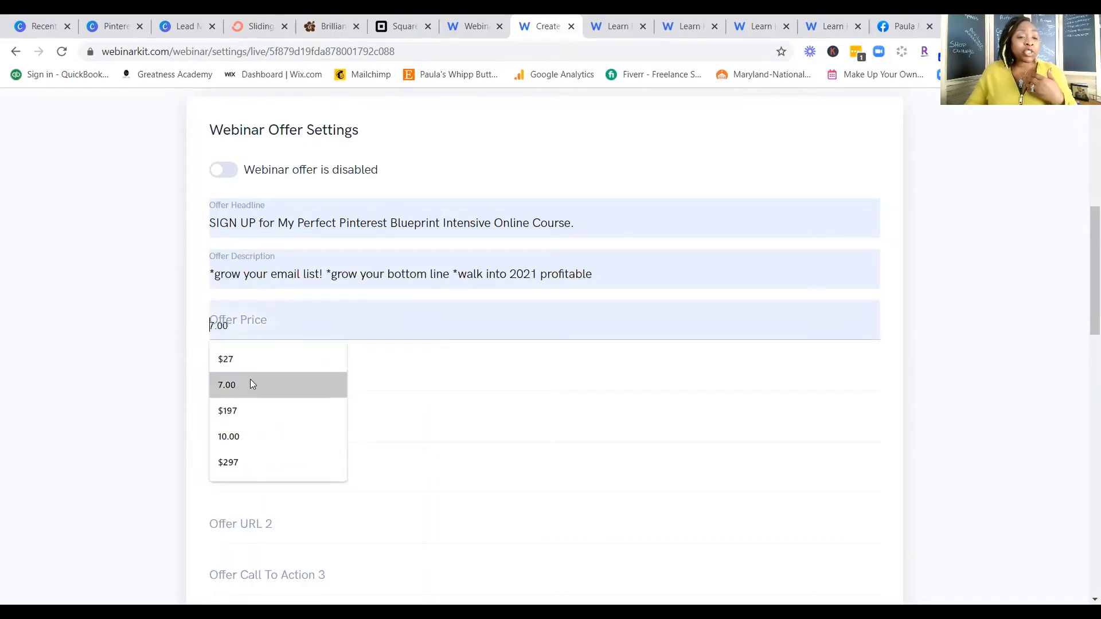
pyautogui.click(241, 415)
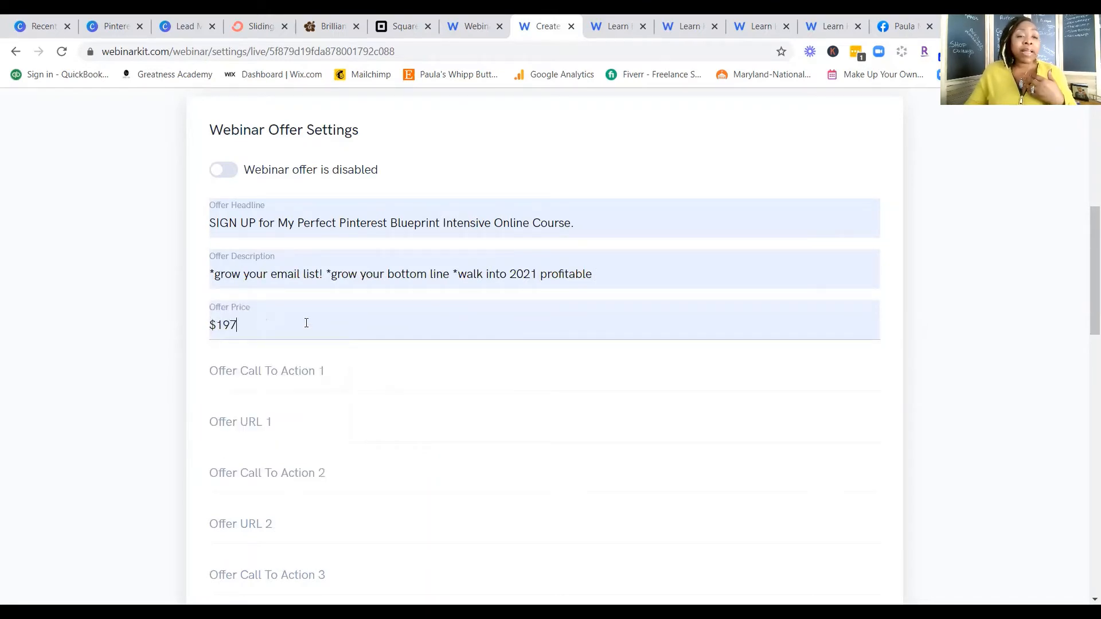
# - Set the offer's first call to action to "Join Now" and its URL to the the-perfect-pinterest-blueprint Thinkific course link
pyautogui.click(329, 378)
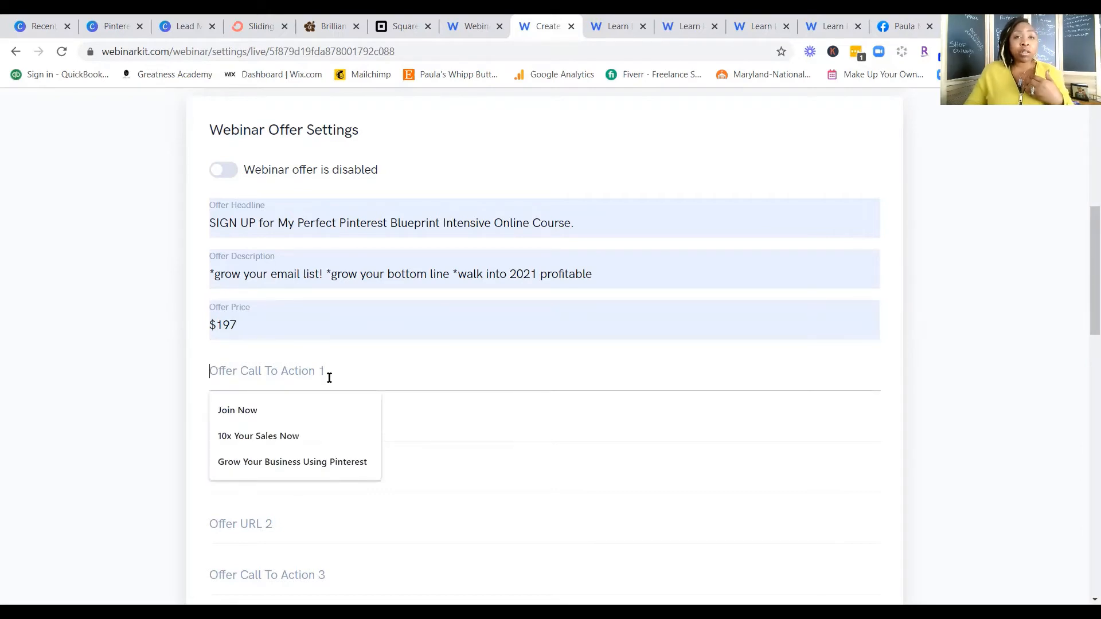
pyautogui.click(313, 404)
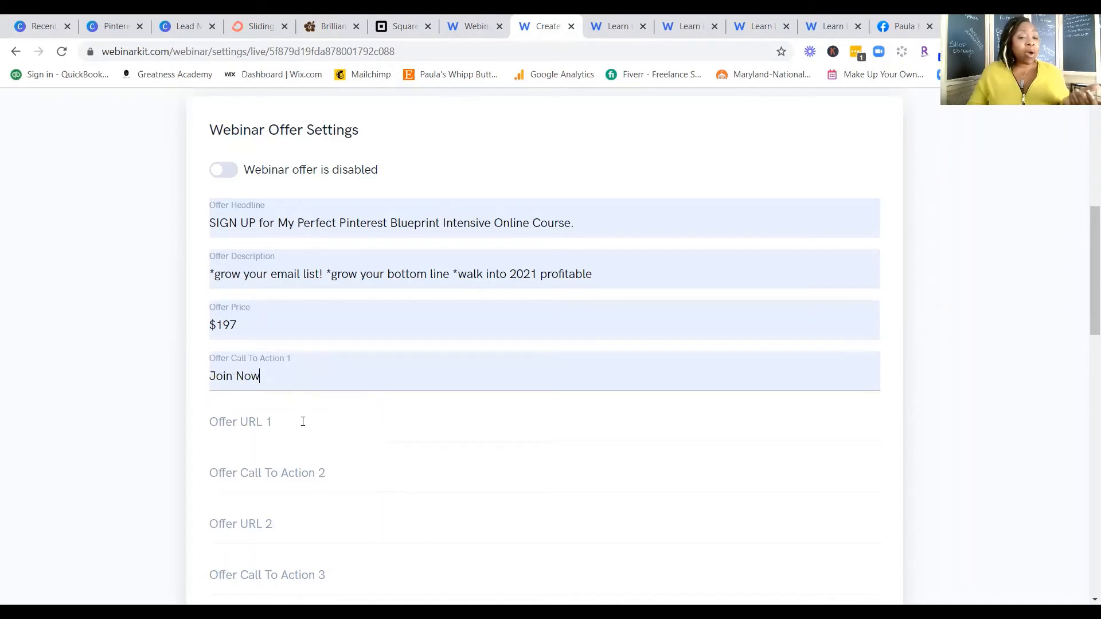
pyautogui.click(303, 422)
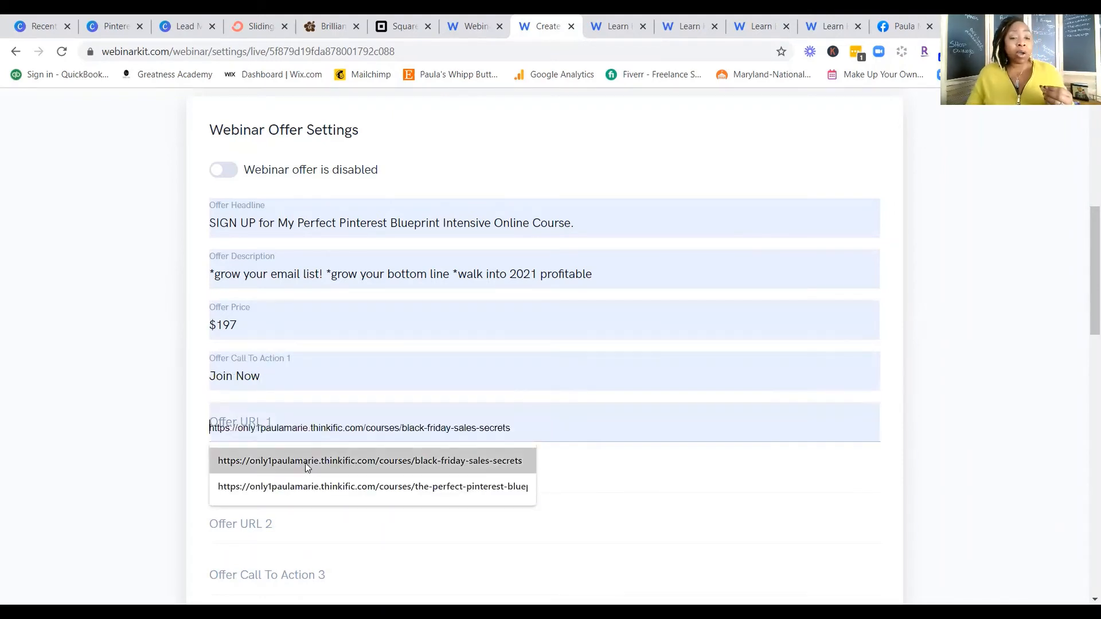
pyautogui.click(312, 487)
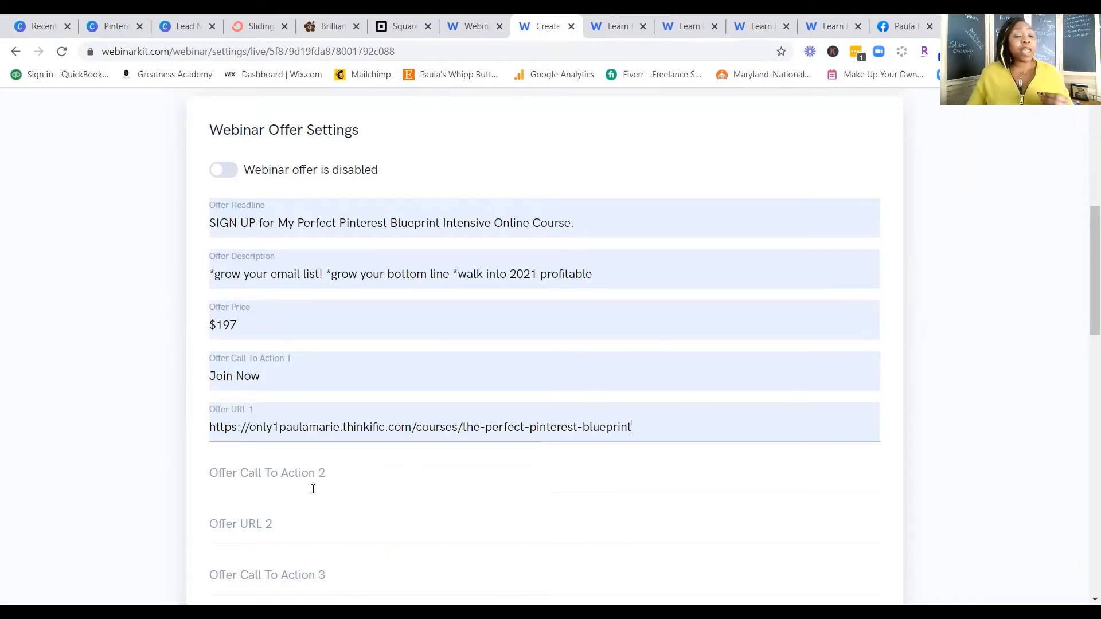
pyautogui.scroll(-7, 313, 489)
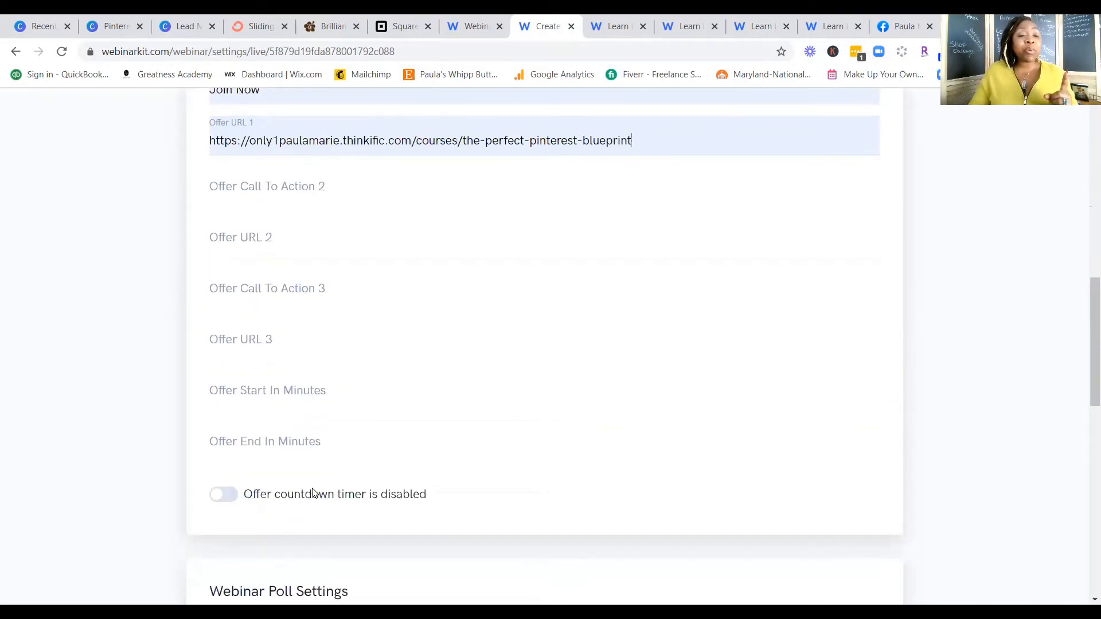
pyautogui.scroll(1, 313, 494)
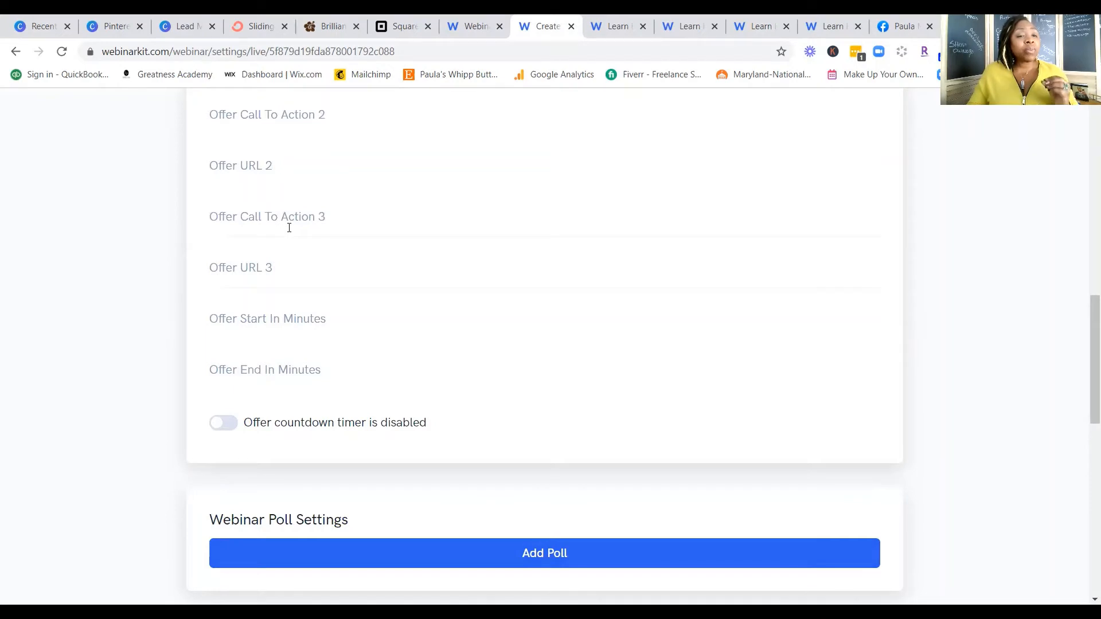
# - Try enabling the offer countdown timer beneath the offer start and end minutes fields, and disable the timer again
pyautogui.click(303, 316)
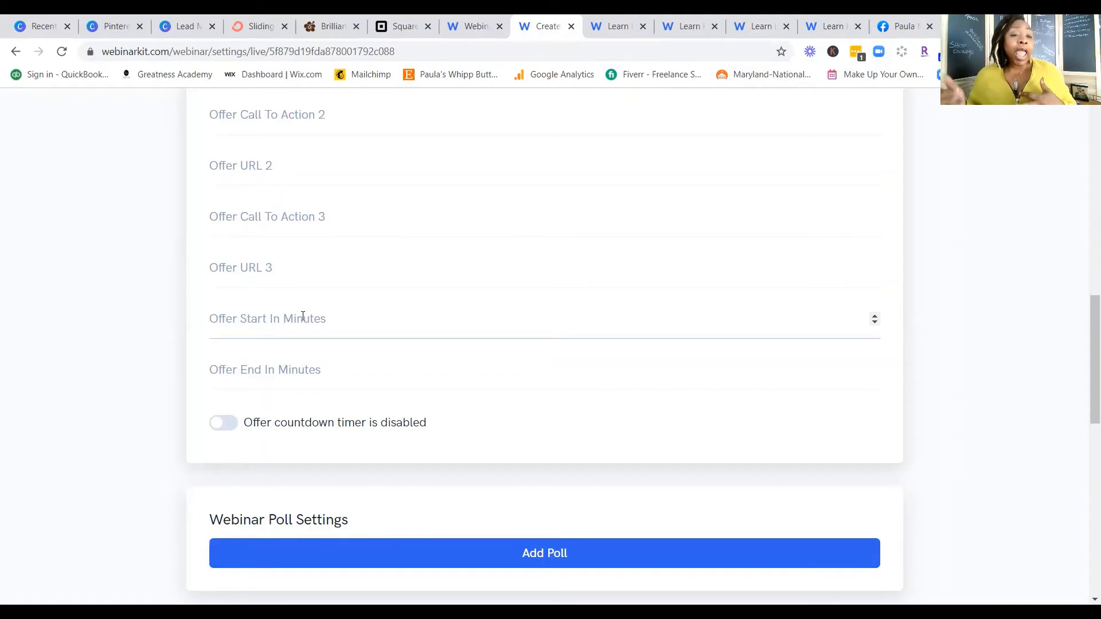
pyautogui.click(319, 371)
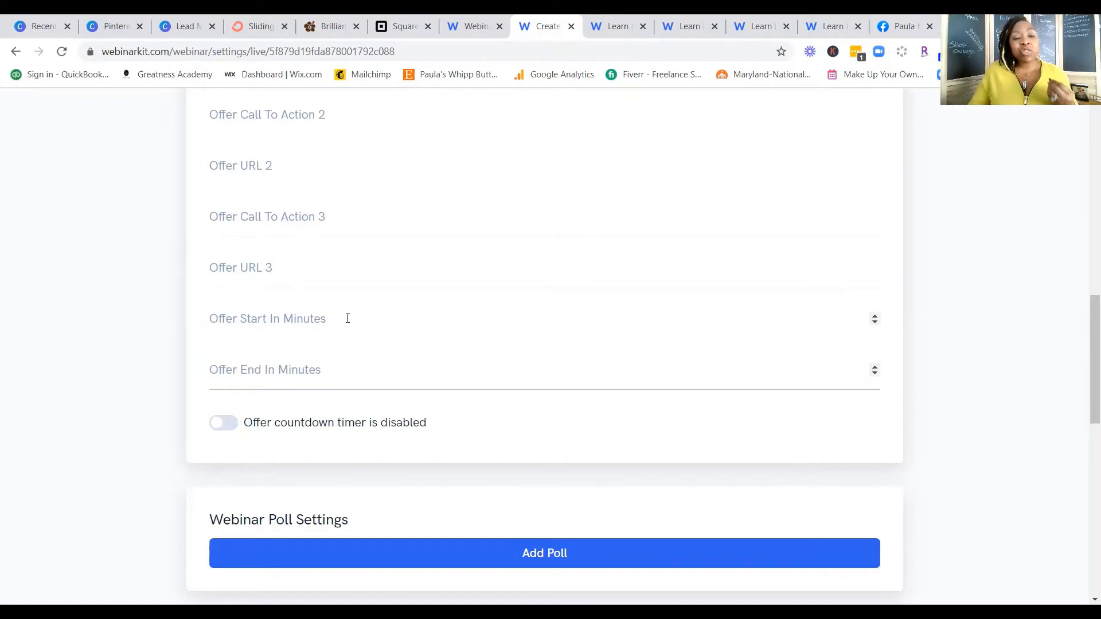
pyautogui.click(228, 424)
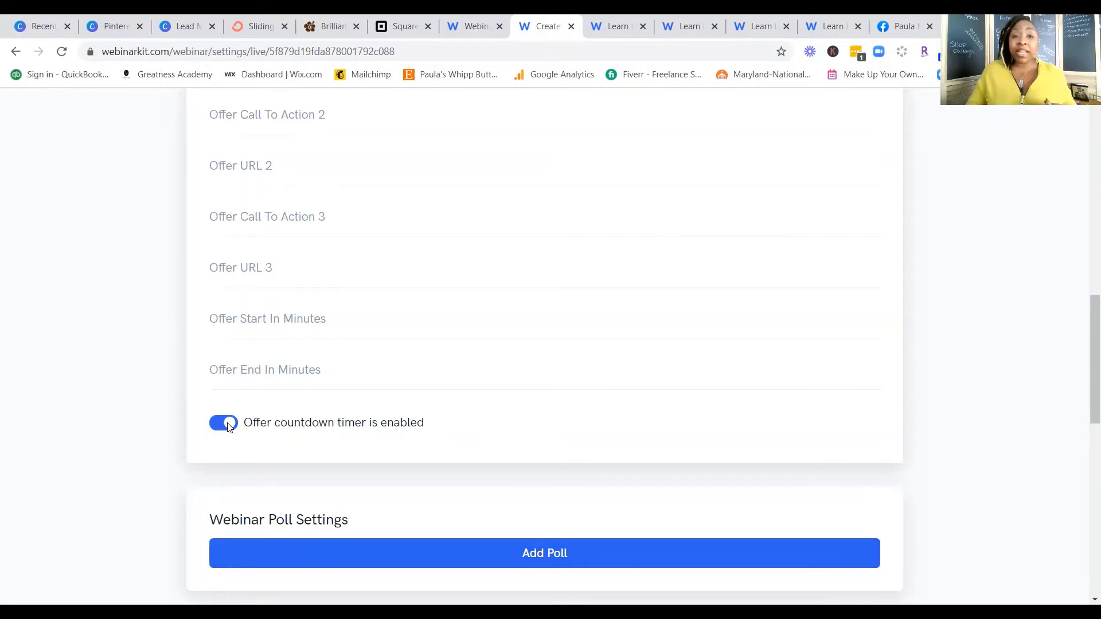
pyautogui.scroll(5, 385, 350)
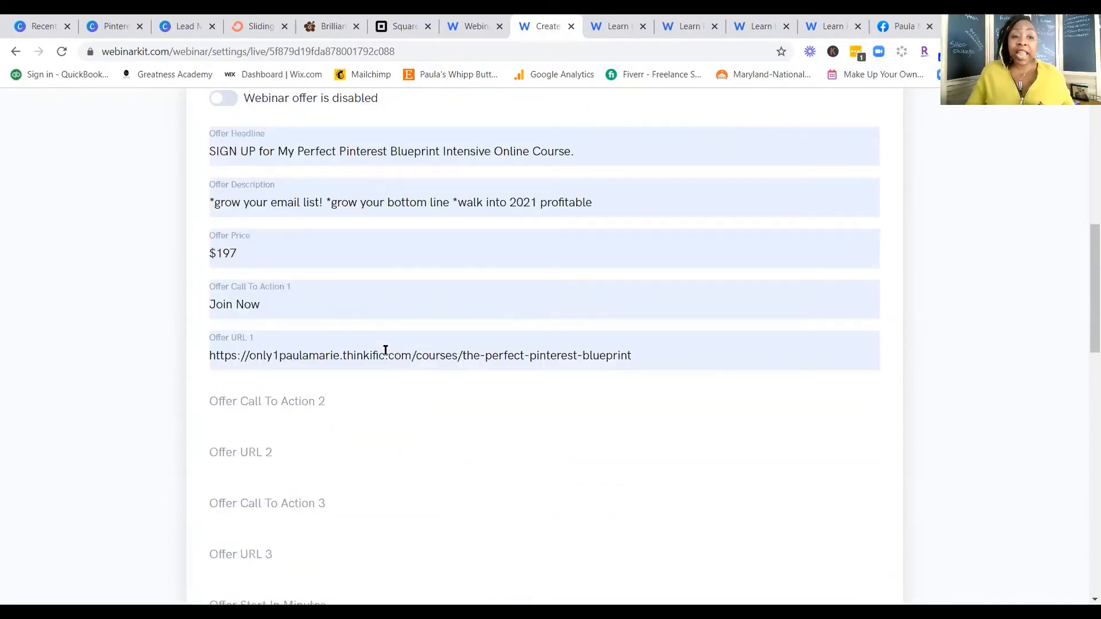
pyautogui.scroll(-5, 385, 349)
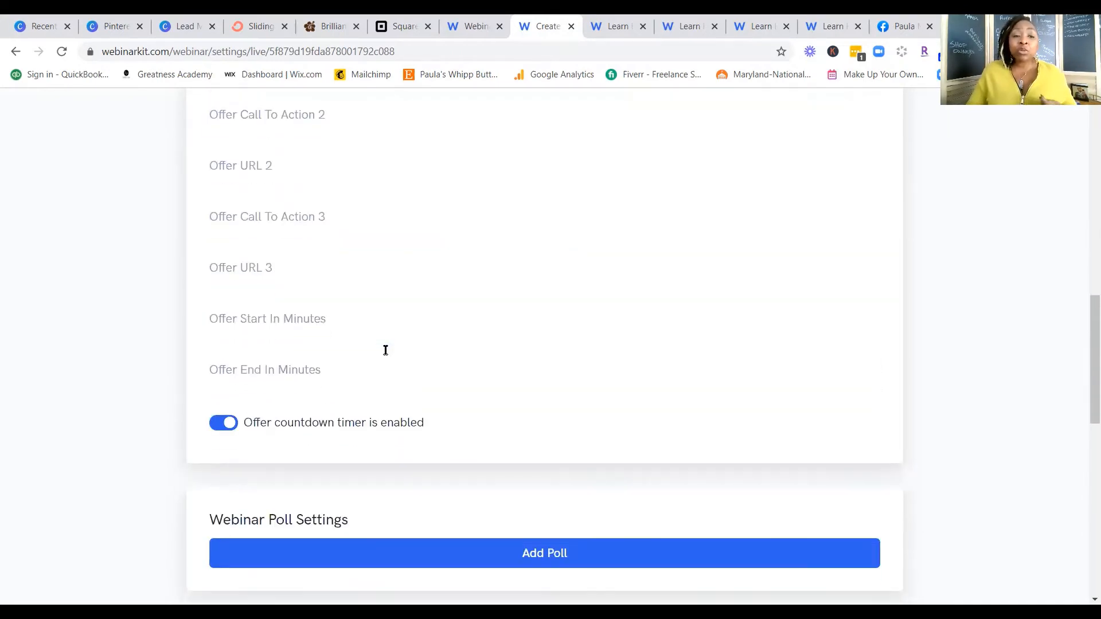
pyautogui.click(224, 423)
# - Clear the offer headline and the offer description in the webinar offer settings
pyautogui.scroll(7, 387, 376)
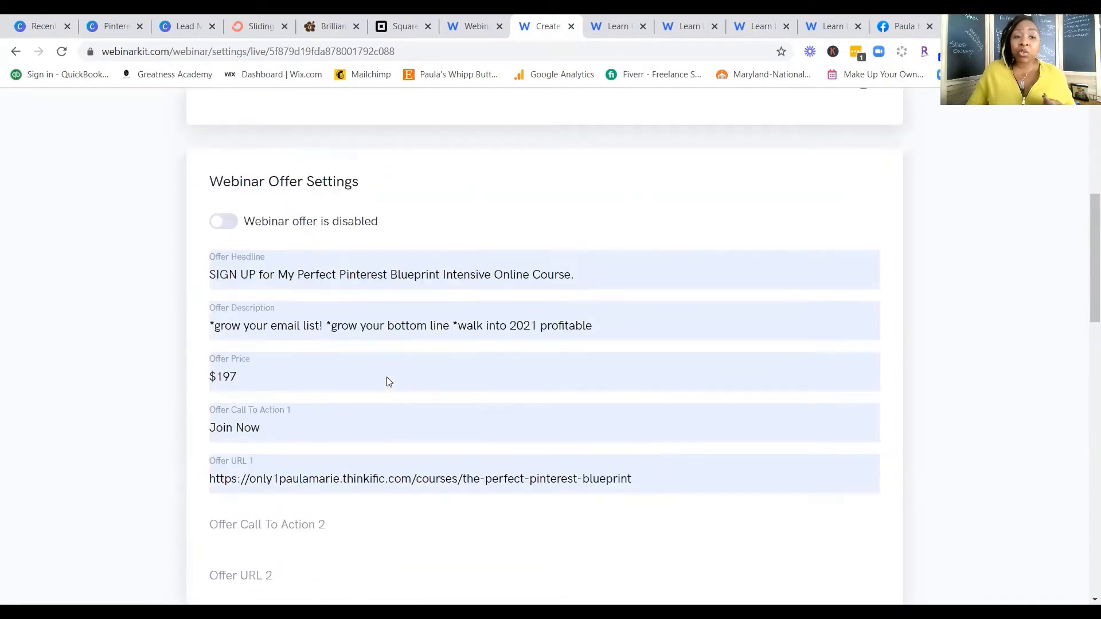
pyautogui.click(366, 293)
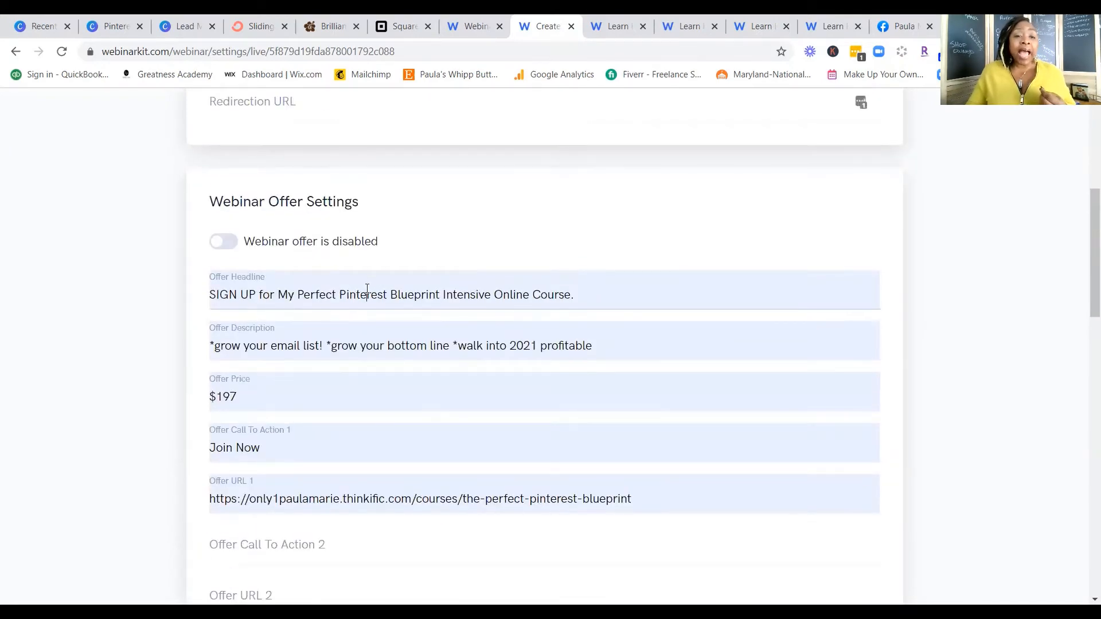
pyautogui.moveTo(580, 294); pyautogui.dragTo(181, 296)
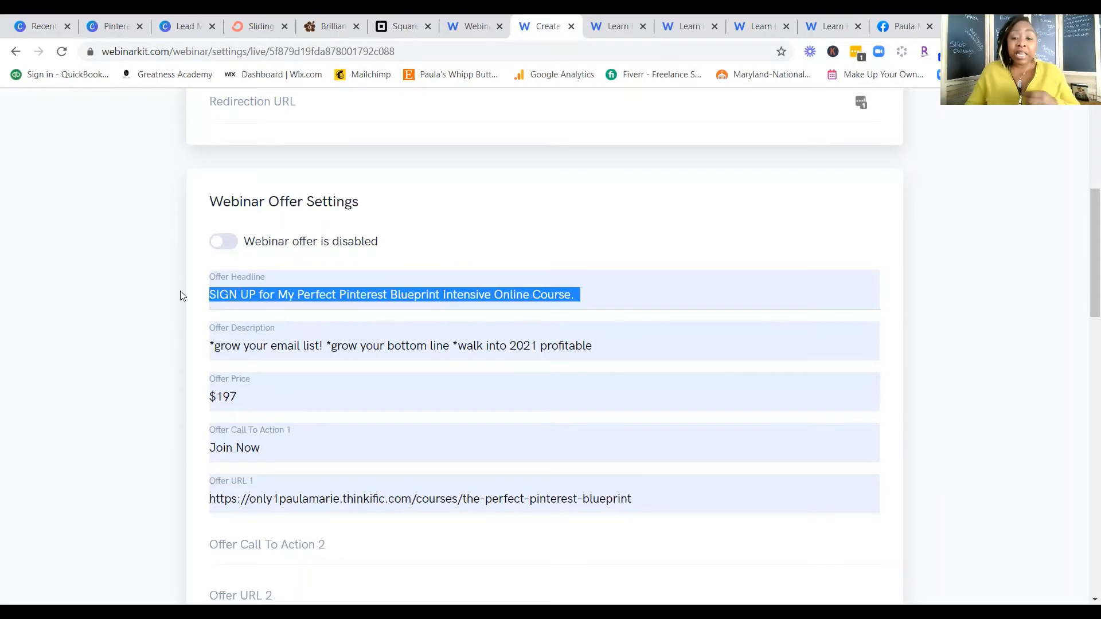
pyautogui.press('BackSpace')
pyautogui.moveTo(595, 346); pyautogui.dragTo(170, 344)
pyautogui.press('BackSpace')
# - Clear the offer price and the first call to action together with its URL
pyautogui.moveTo(261, 393); pyautogui.dragTo(172, 389)
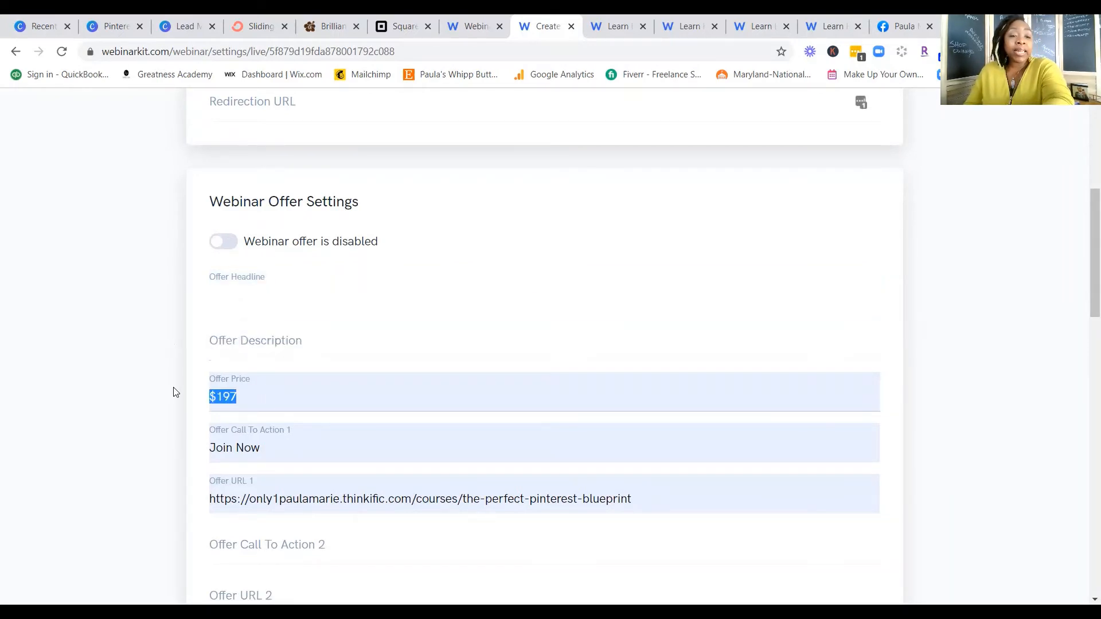
pyautogui.press('BackSpace')
pyautogui.moveTo(264, 447); pyautogui.dragTo(216, 447)
pyautogui.press('BackSpace')
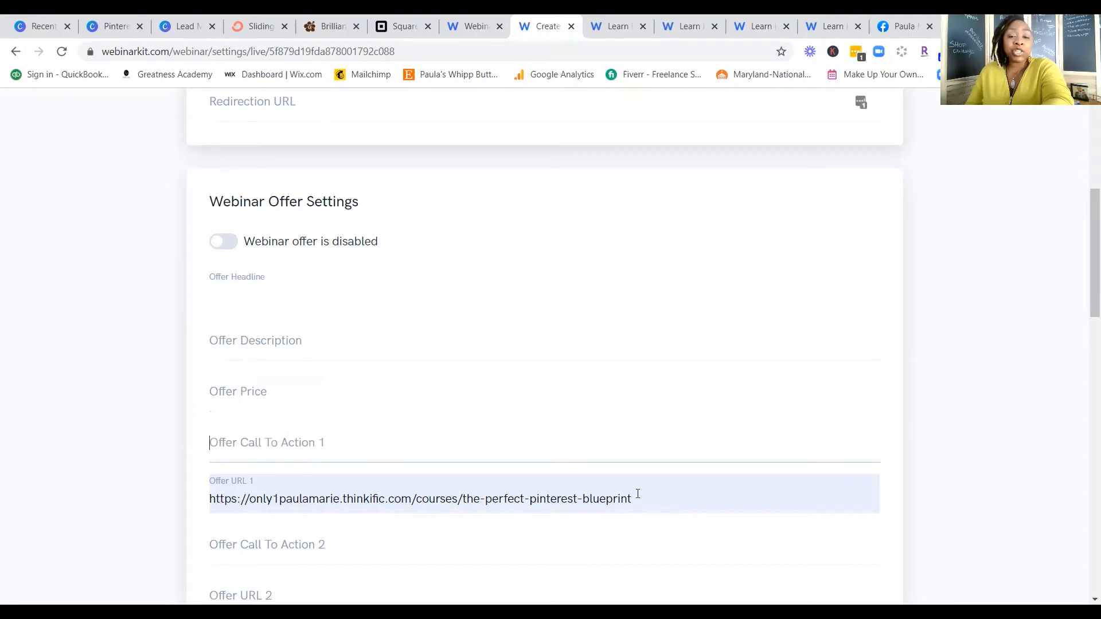
pyautogui.moveTo(634, 498); pyautogui.dragTo(179, 501)
pyautogui.press('BackSpace')
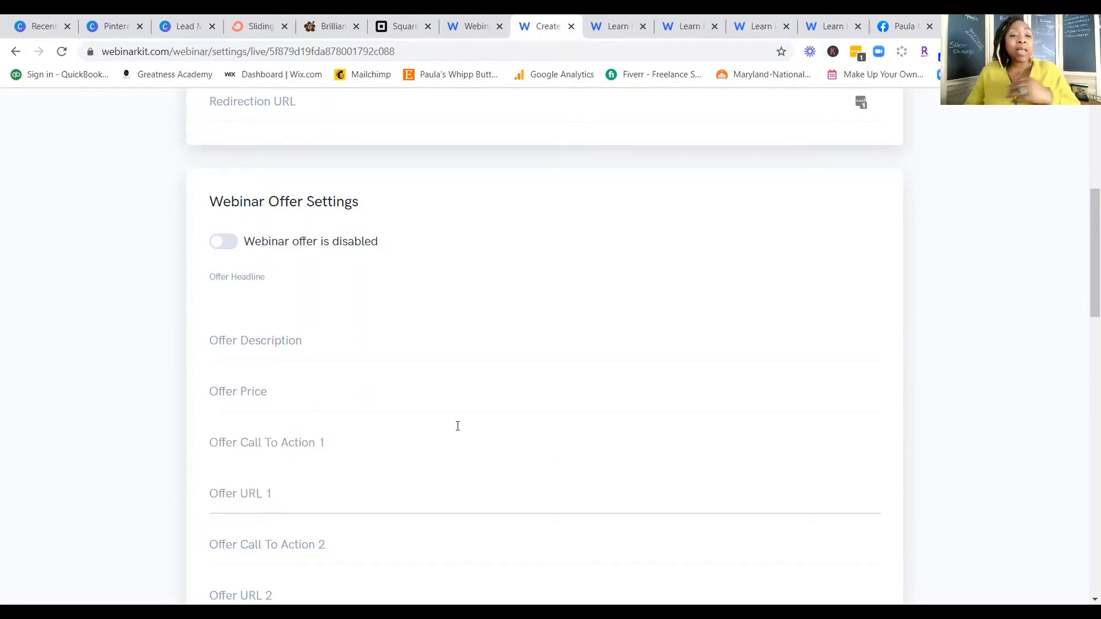
# - Open the form for a new webinar poll, examine its question, timing and option fields, and close it without adding a poll
pyautogui.scroll(-3, 458, 421)
pyautogui.scroll(-5, 459, 421)
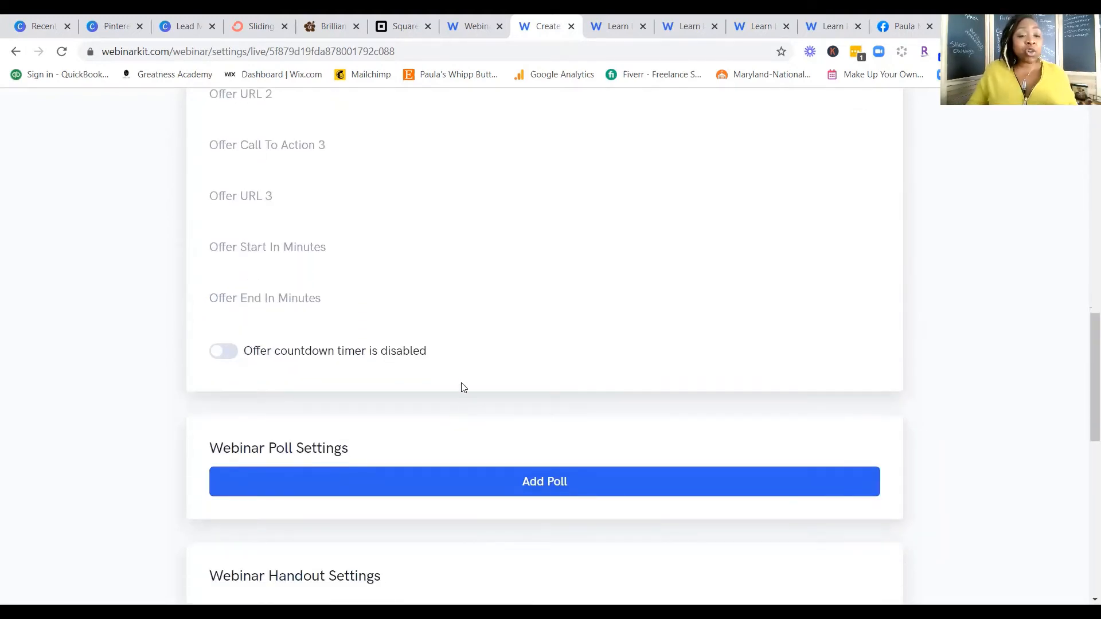
pyautogui.scroll(-1, 463, 387)
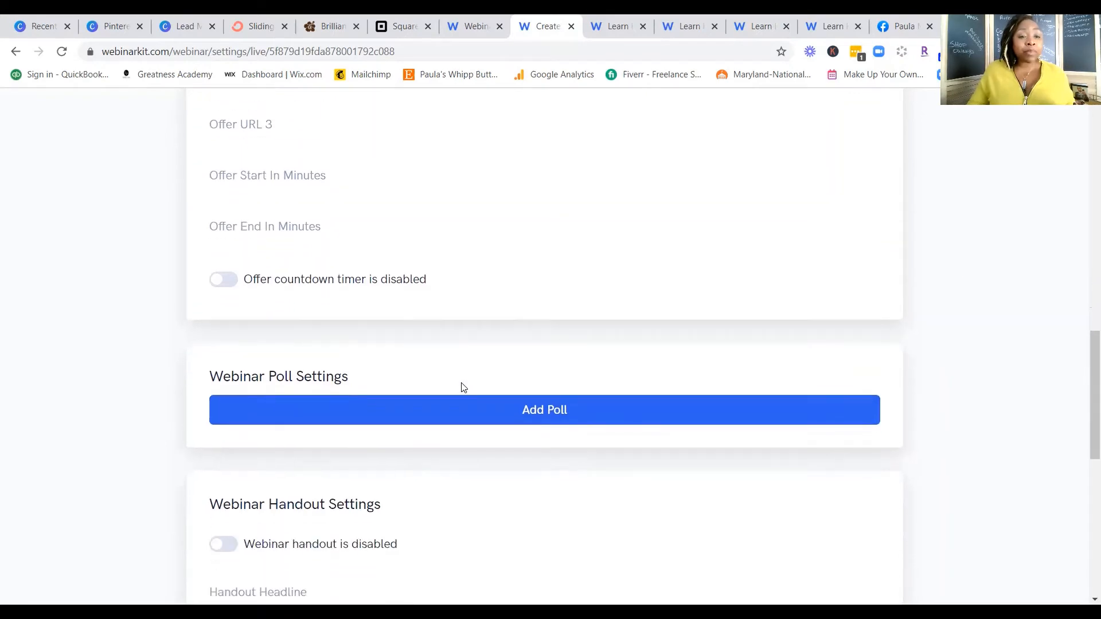
pyautogui.click(544, 412)
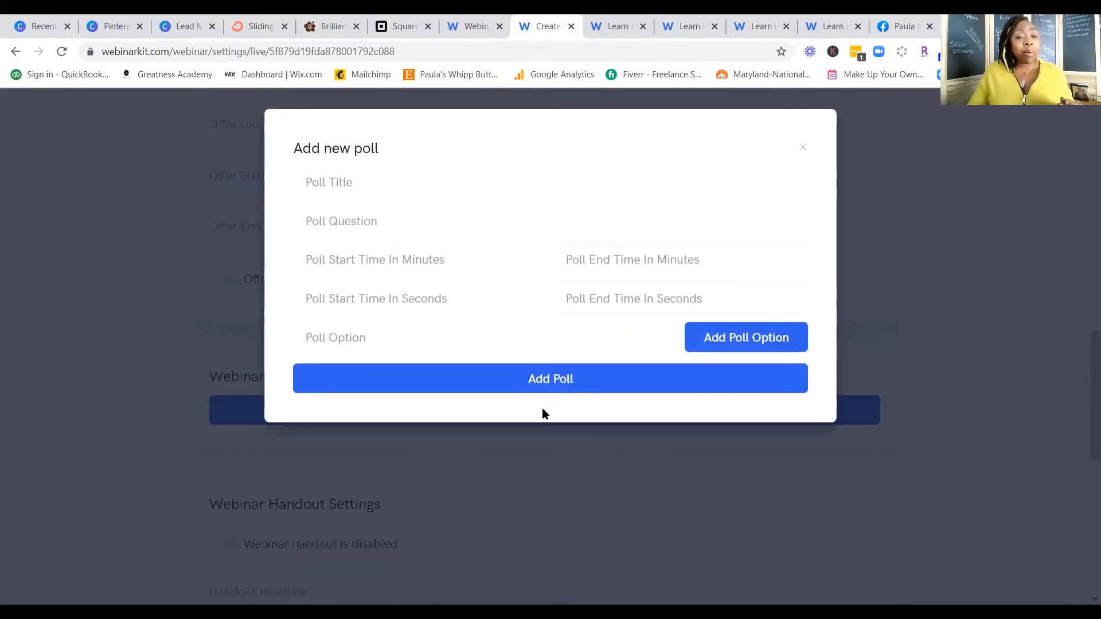
pyautogui.click(394, 226)
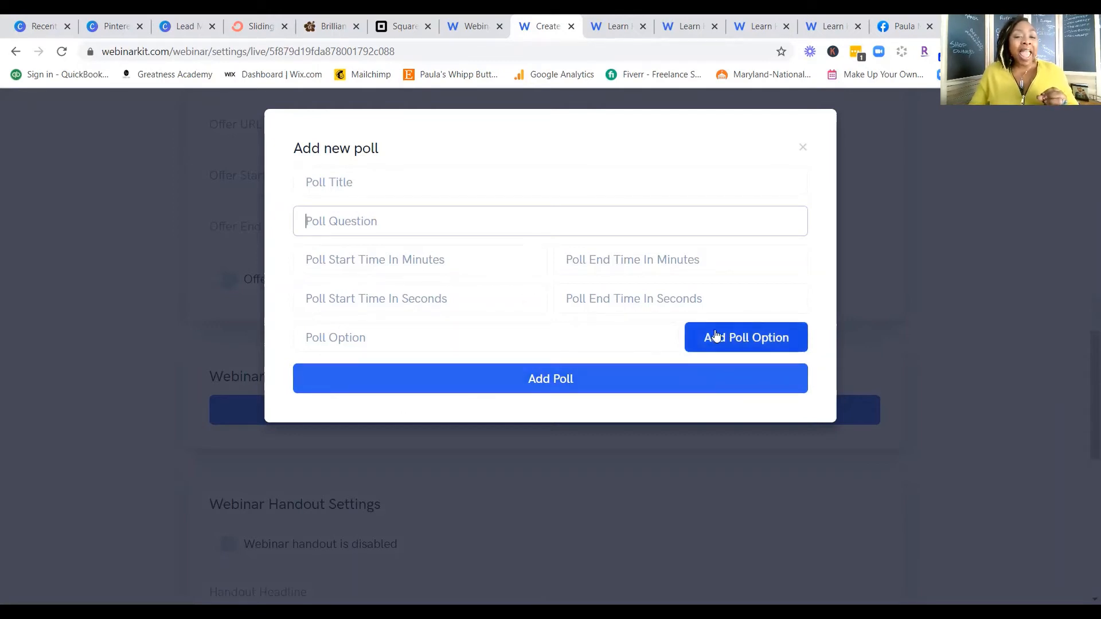
pyautogui.click(802, 148)
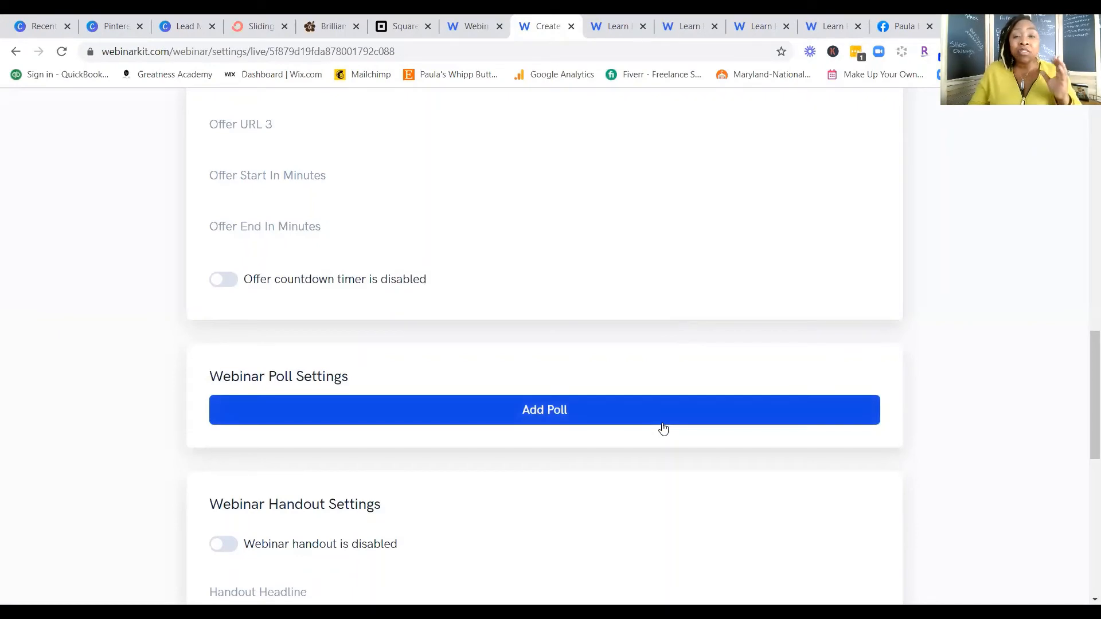
# - Start a new simulated chat message in the webinar chat simulator settings and enter a chat username
pyautogui.scroll(-4, 662, 428)
pyautogui.scroll(-3, 663, 429)
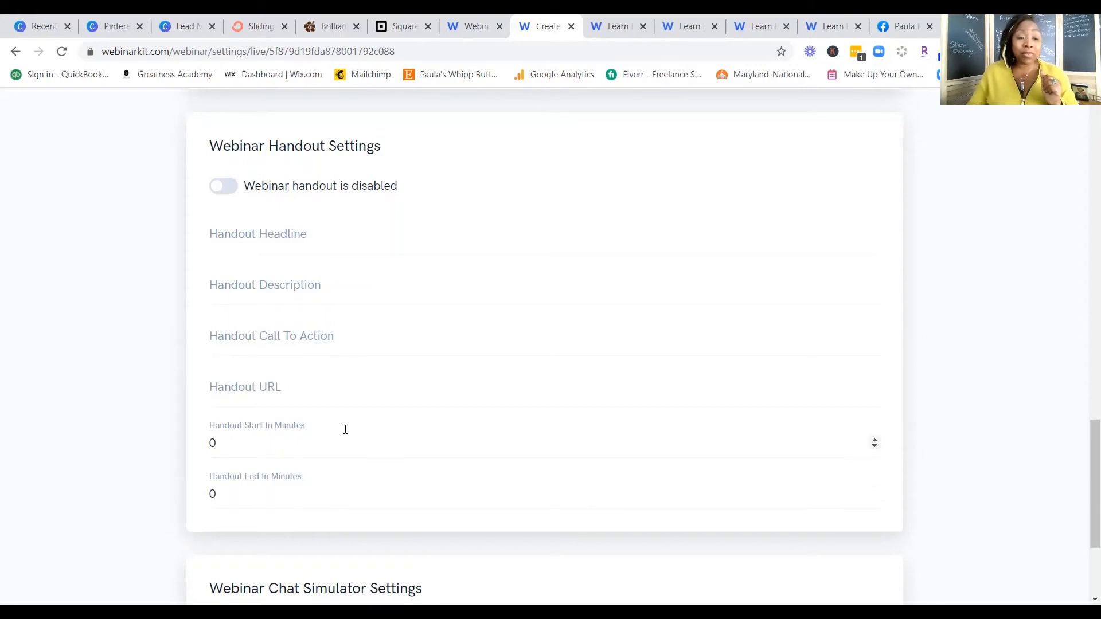
pyautogui.scroll(-1, 426, 448)
pyautogui.scroll(-3, 425, 449)
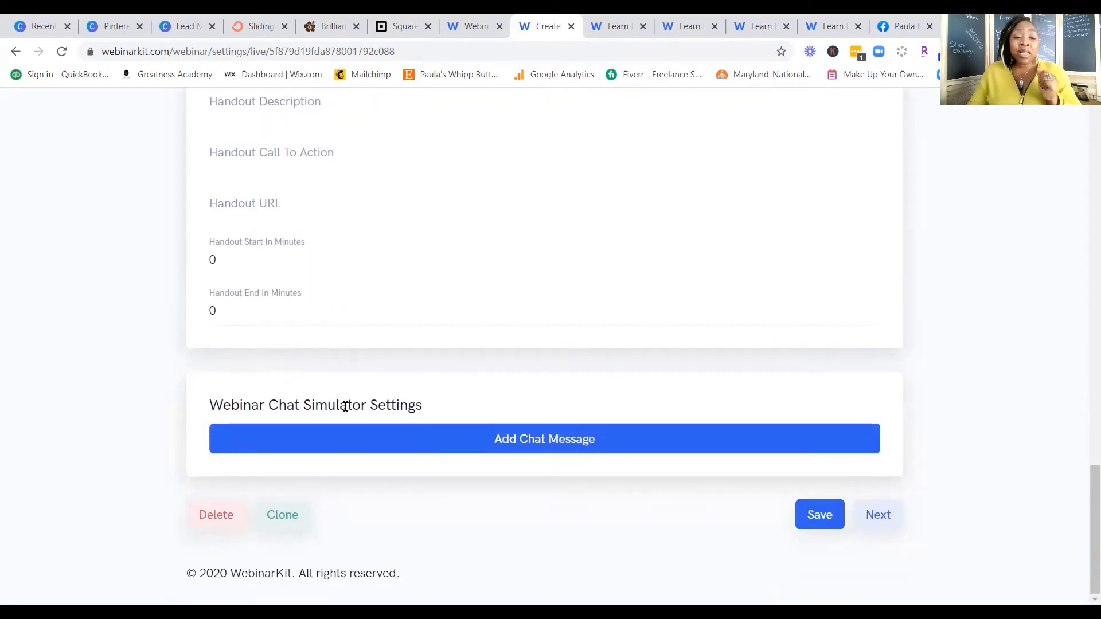
pyautogui.click(540, 440)
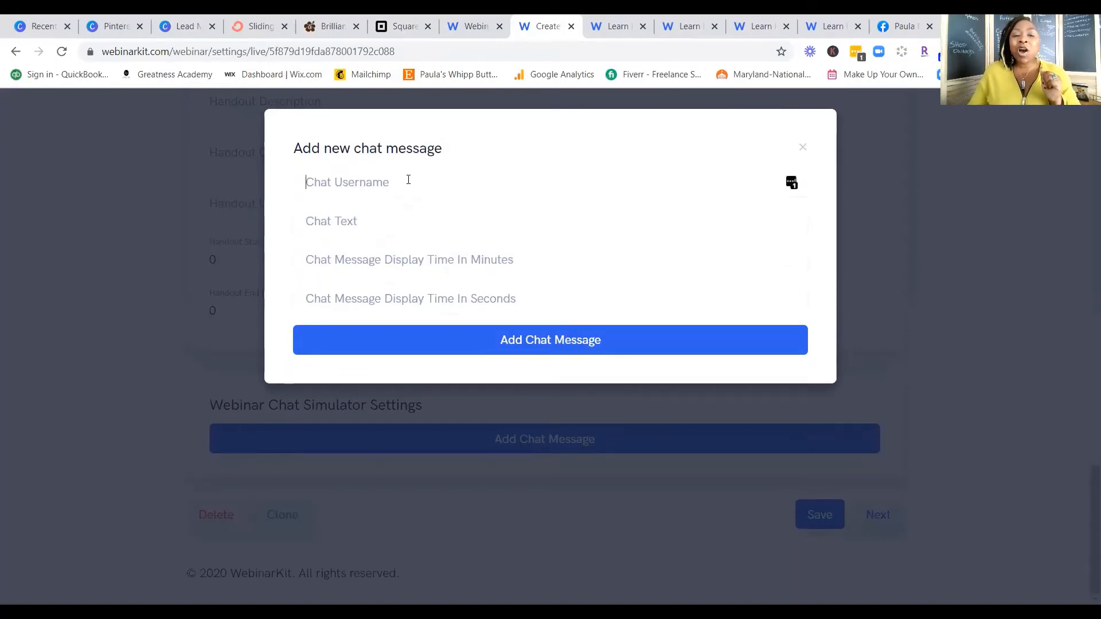
pyautogui.click(408, 180)
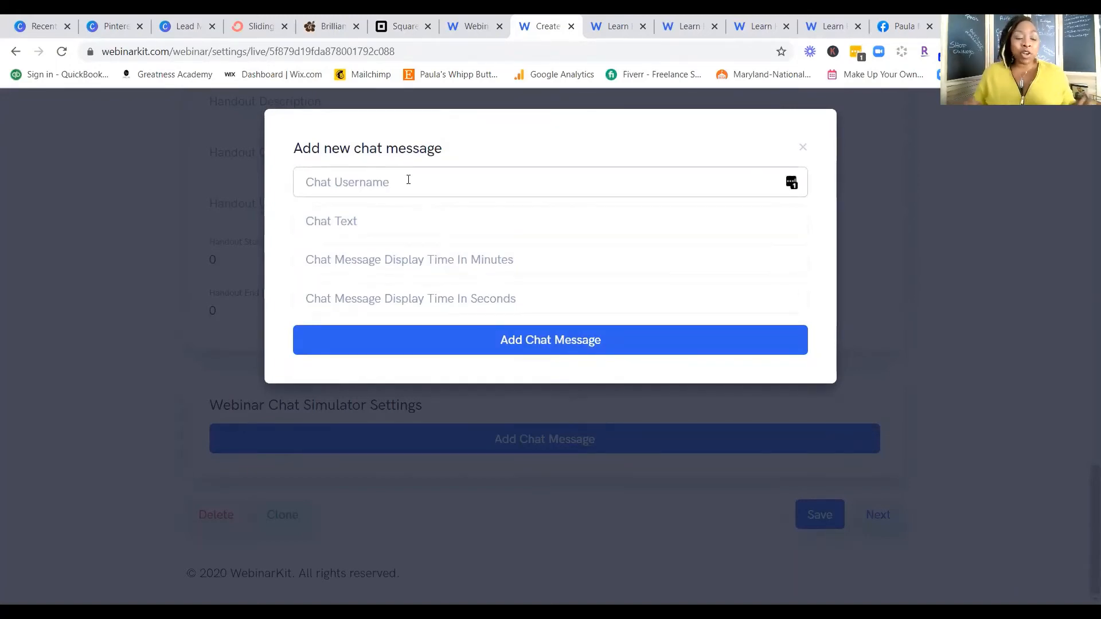
pyautogui.write('Cardi')
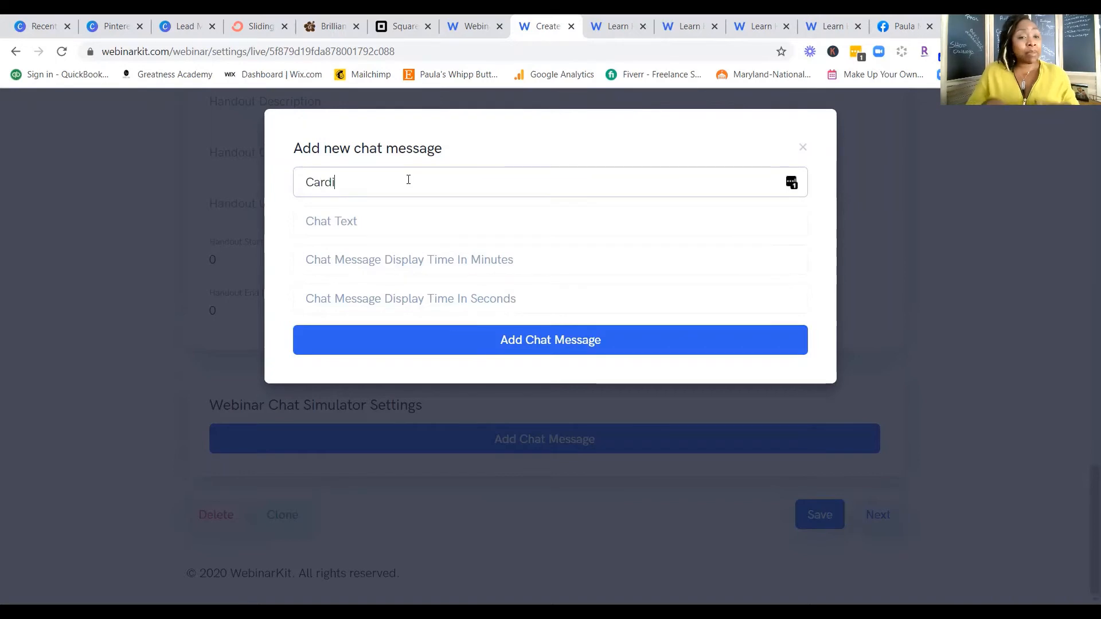
# - Draft the chat text "Would you Like To automate in your sleep?" and close the form without adding the message
pyautogui.click(418, 231)
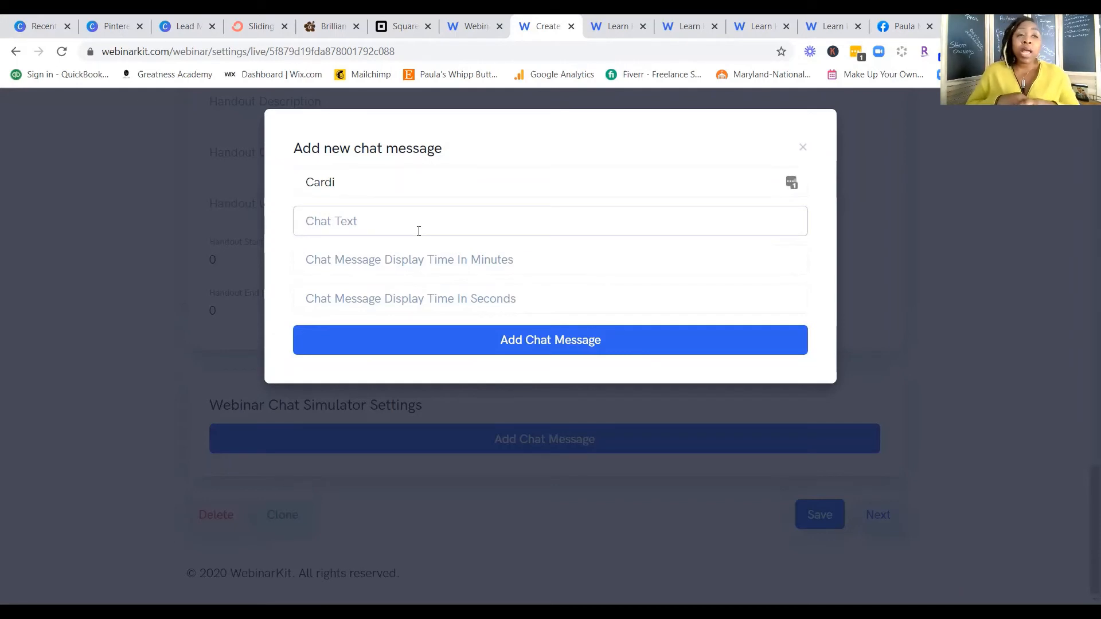
pyautogui.write('W')
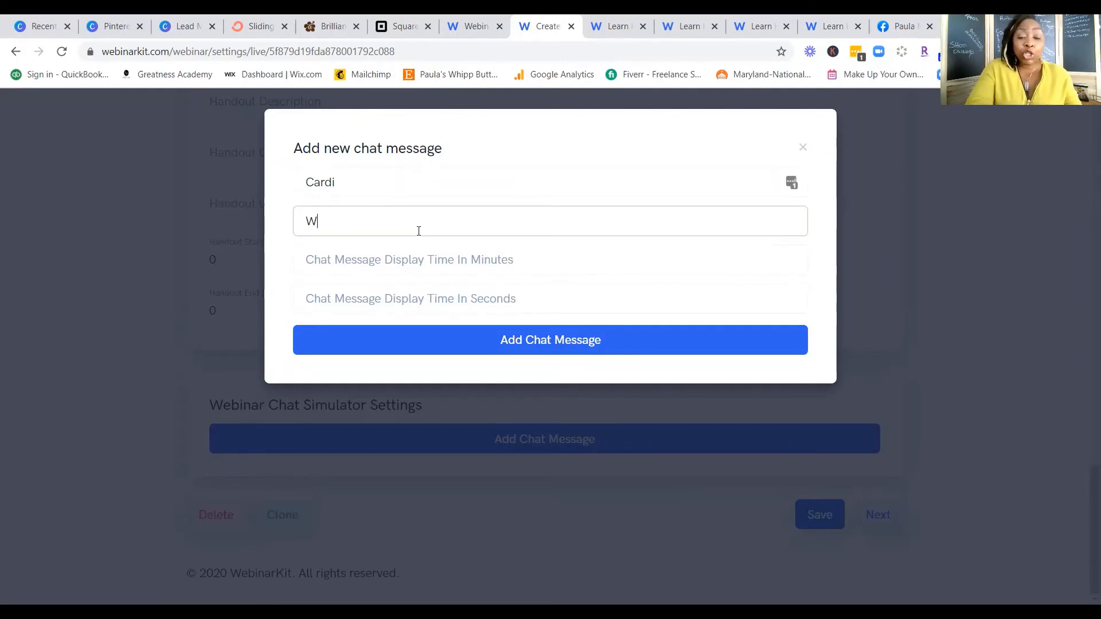
pyautogui.write('ould yo')
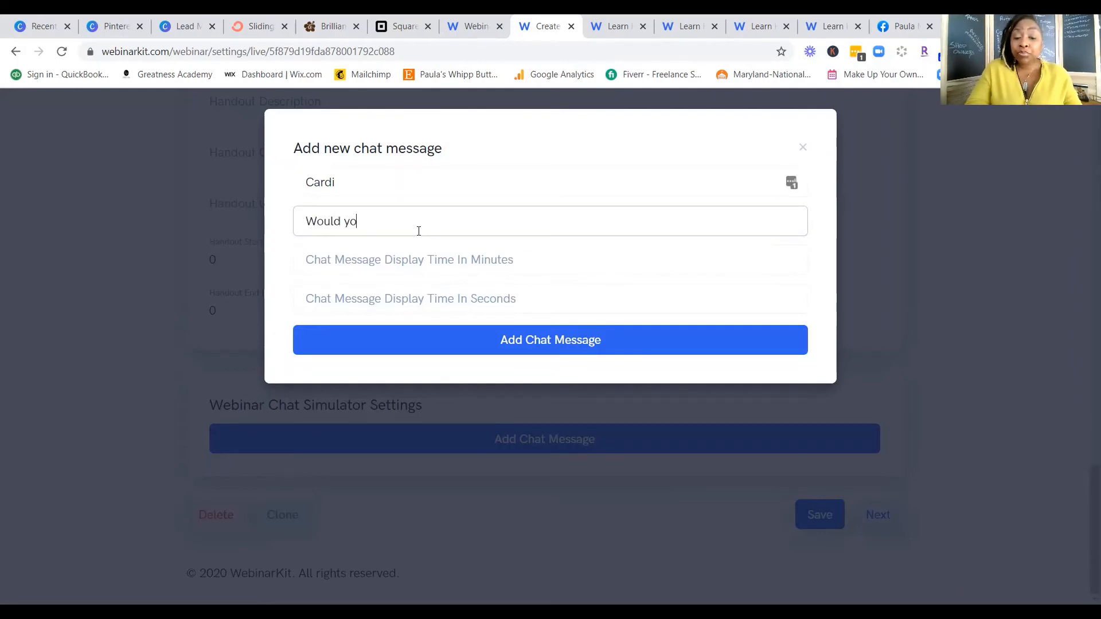
pyautogui.write('u Like T')
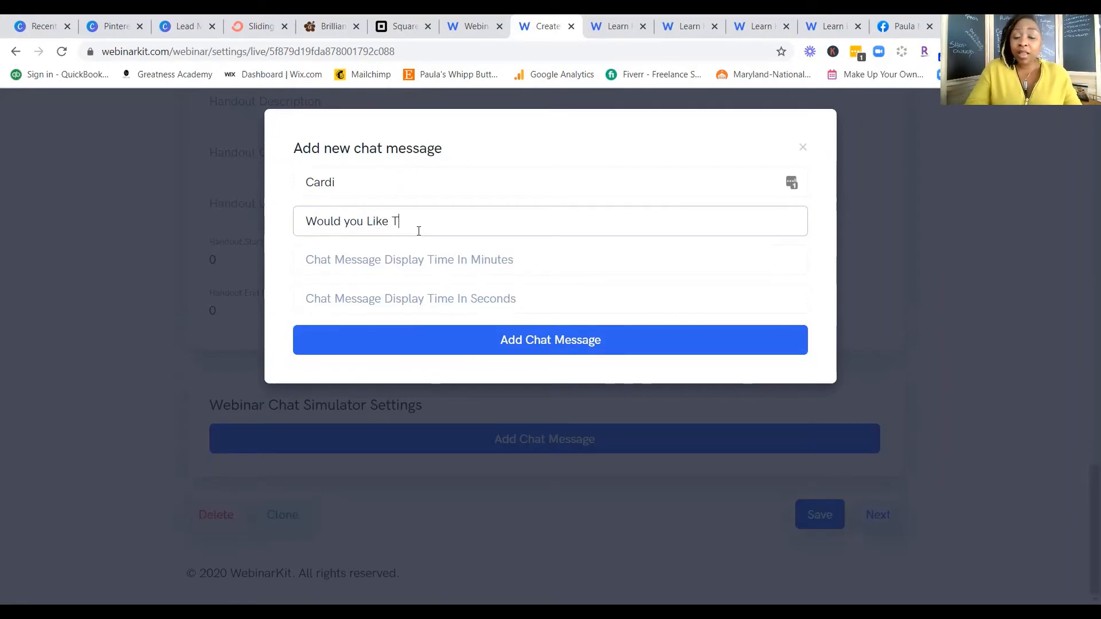
pyautogui.write('o auto')
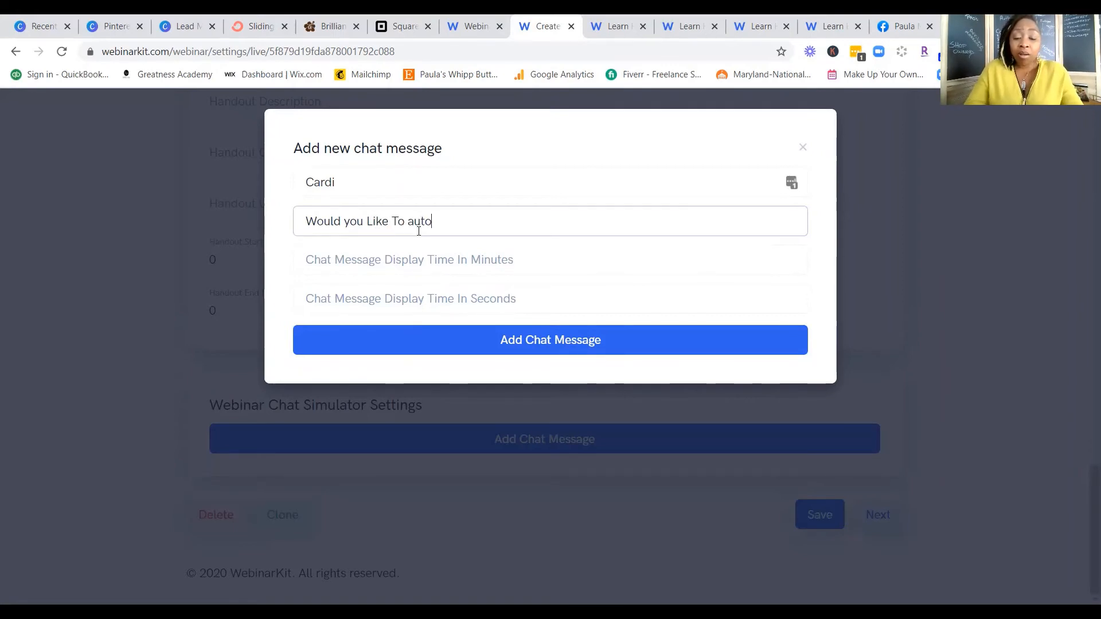
pyautogui.write('mate')
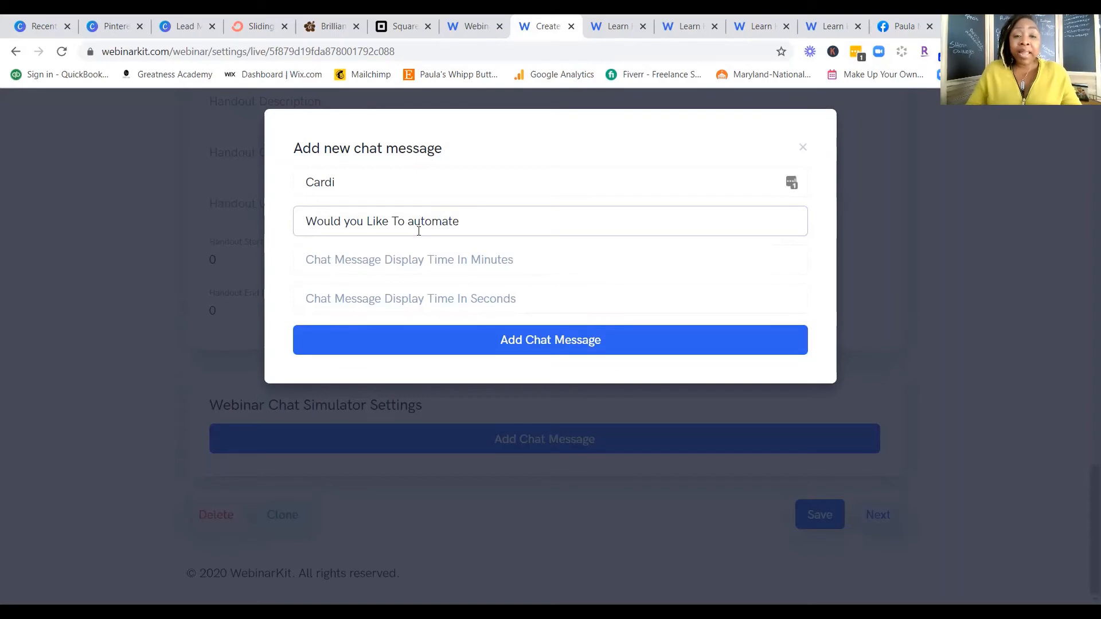
pyautogui.write(' in ')
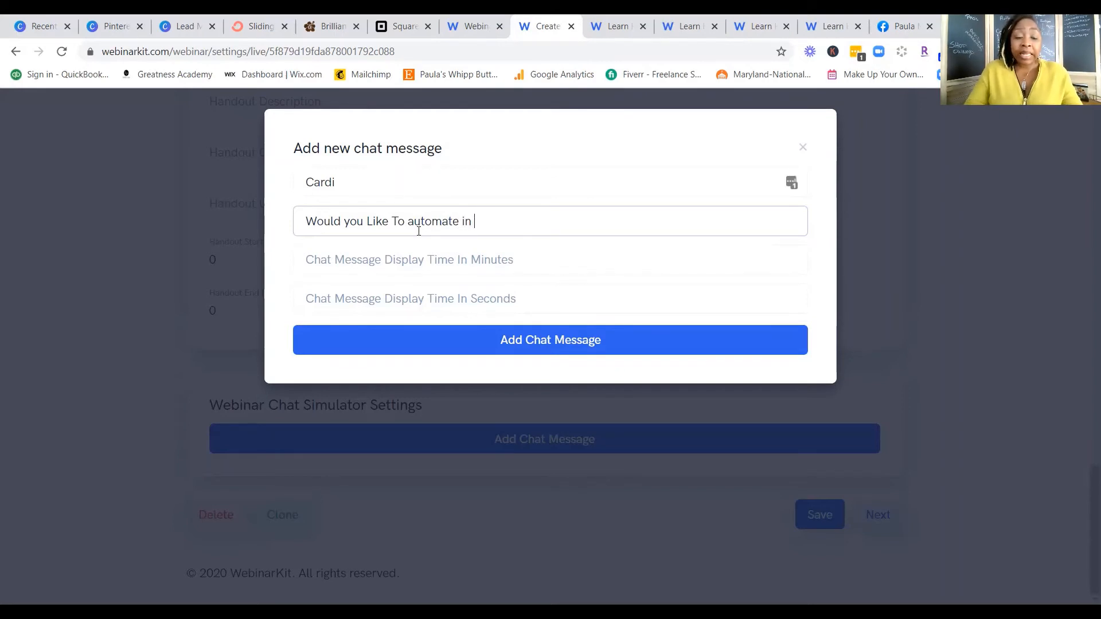
pyautogui.write('your sleep')
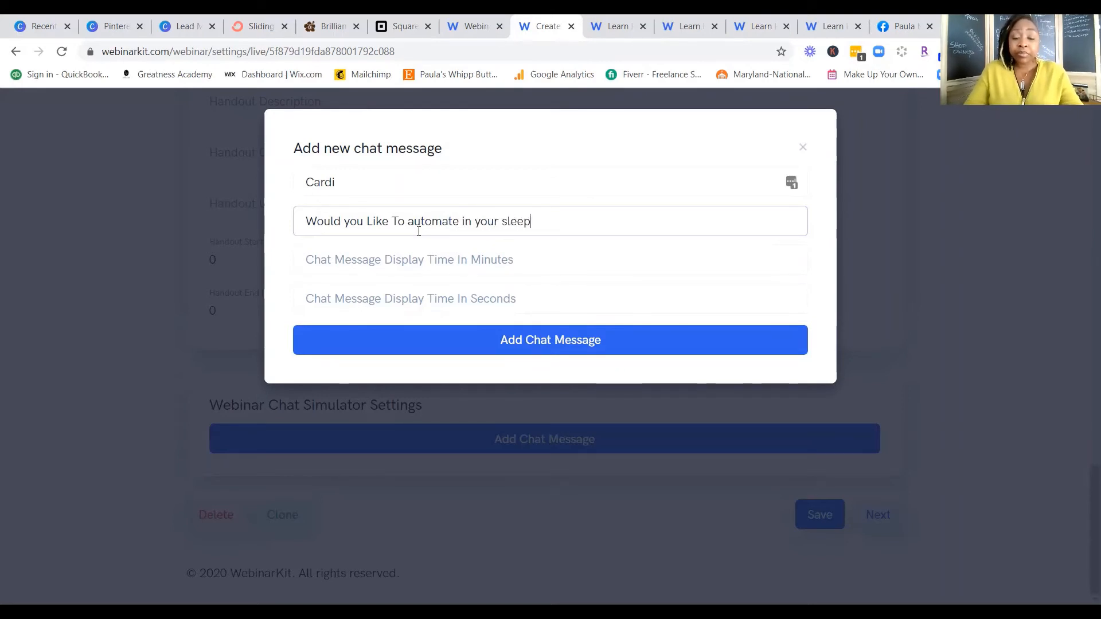
pyautogui.write('?')
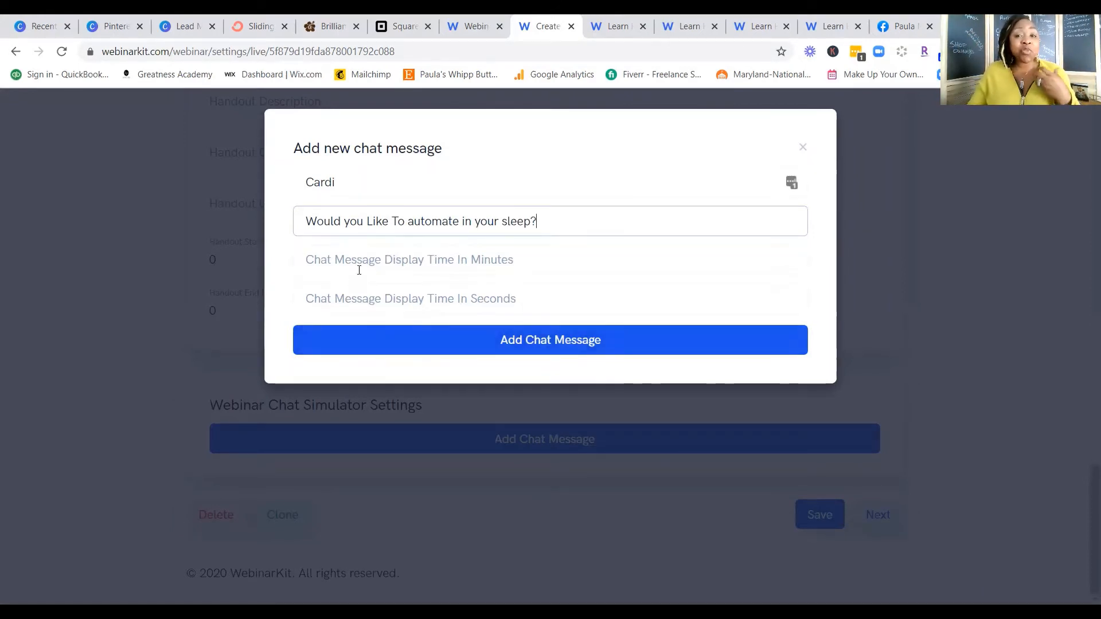
pyautogui.click(809, 146)
pyautogui.click(805, 150)
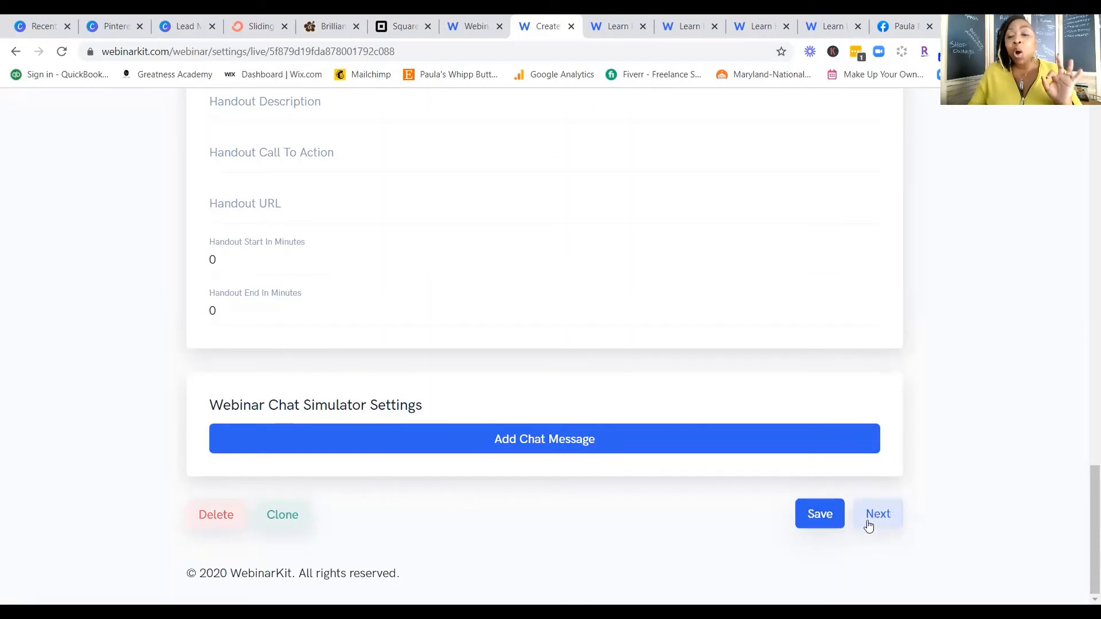
# - Save the live webinar settings and continue to the email notification settings with the confirmation and reminder texts
pyautogui.click(828, 515)
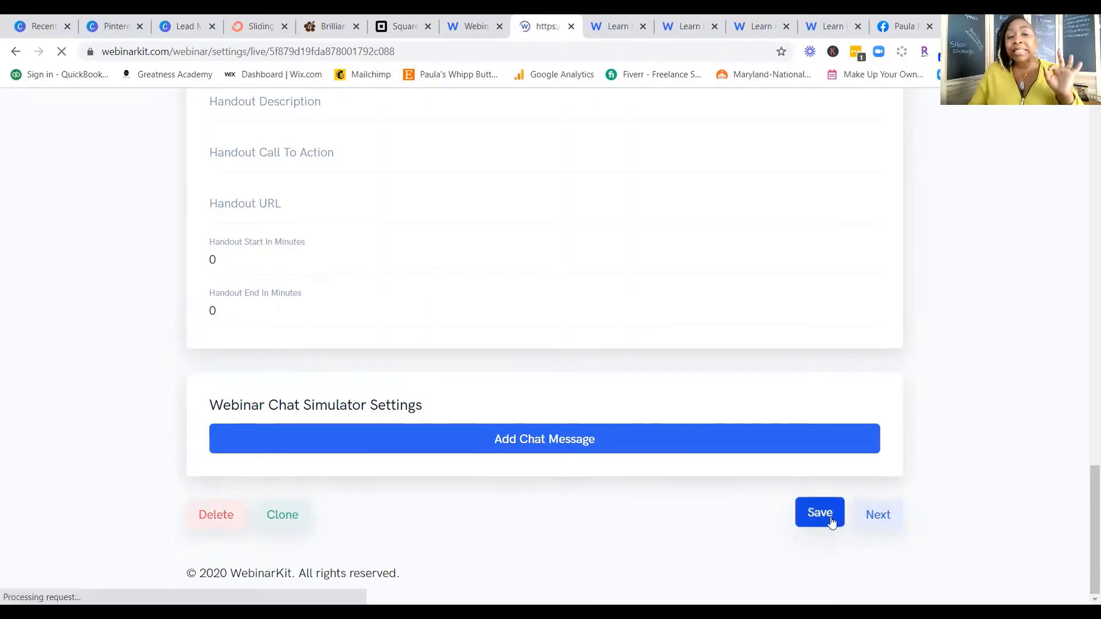
pyautogui.scroll(-20, 831, 468)
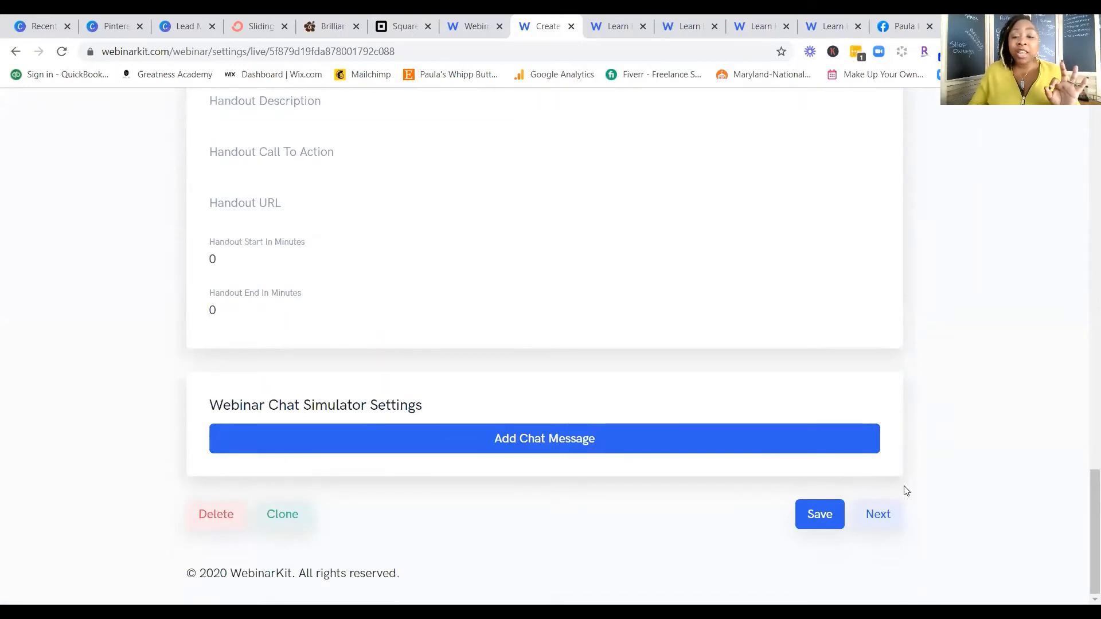
pyautogui.click(877, 515)
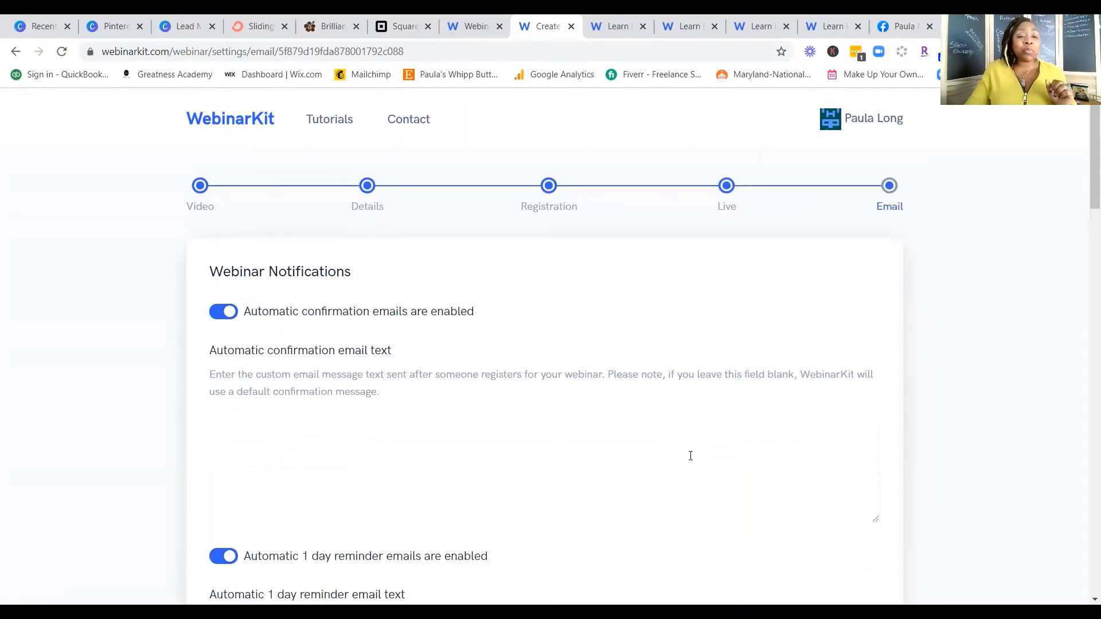
pyautogui.scroll(-3, 690, 456)
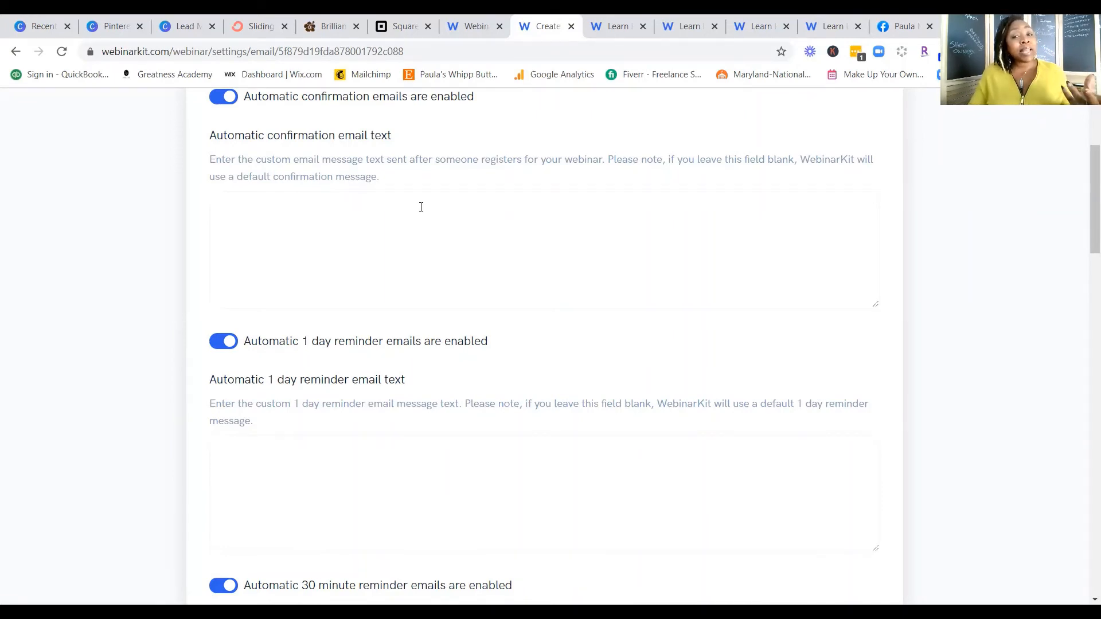
# - Examine the reminder email texts, the Integrations list and the Webinar Scripts fields in the email settings
pyautogui.scroll(-4, 421, 206)
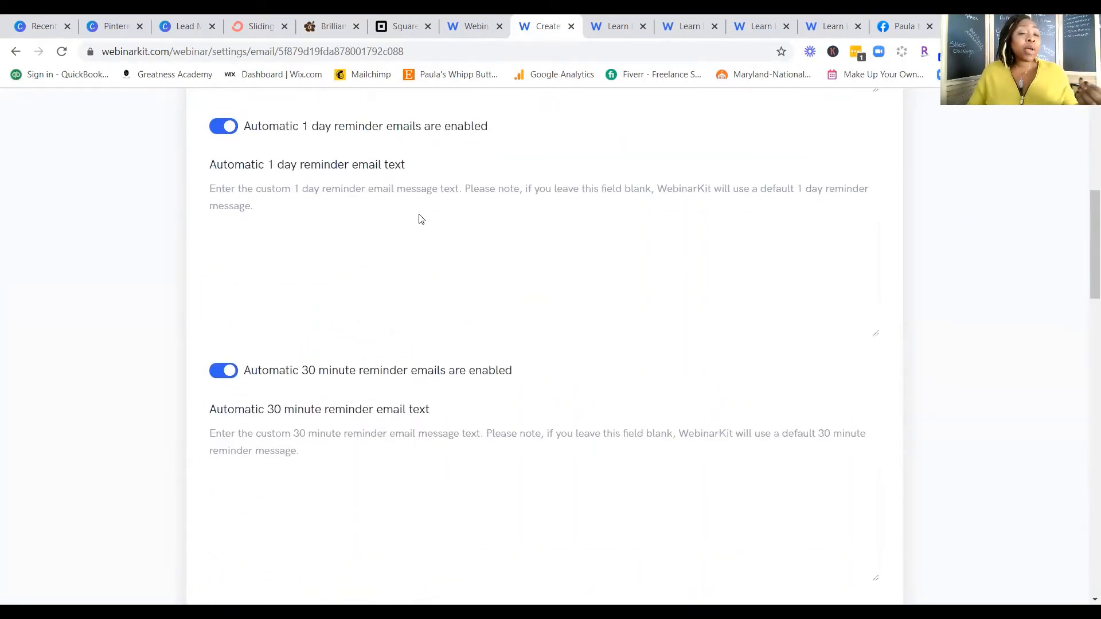
pyautogui.scroll(-4, 420, 219)
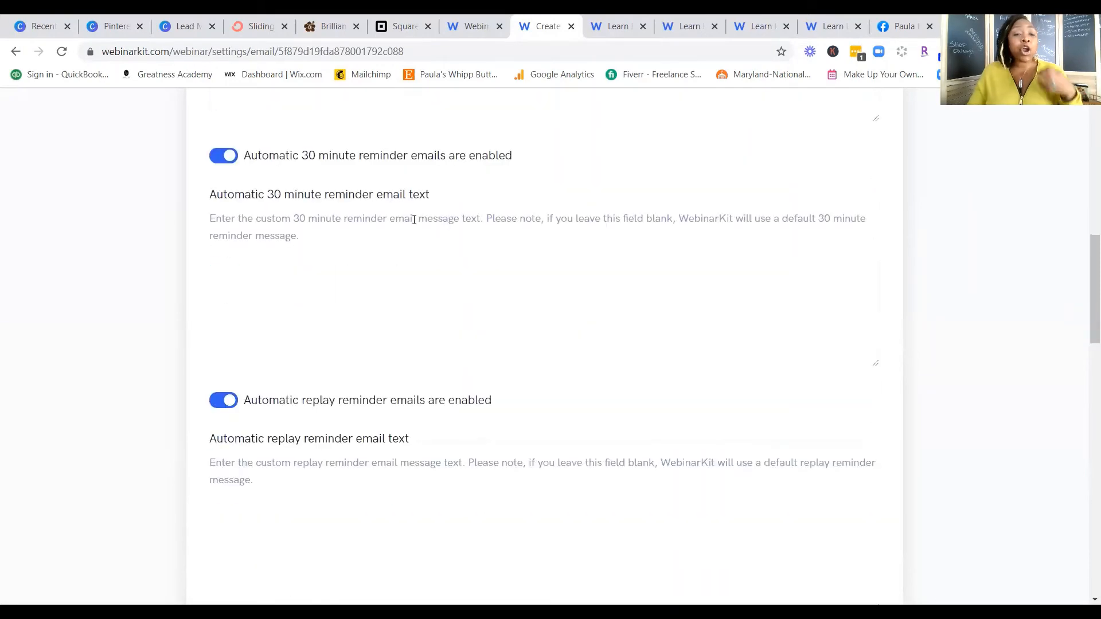
pyautogui.scroll(-5, 408, 251)
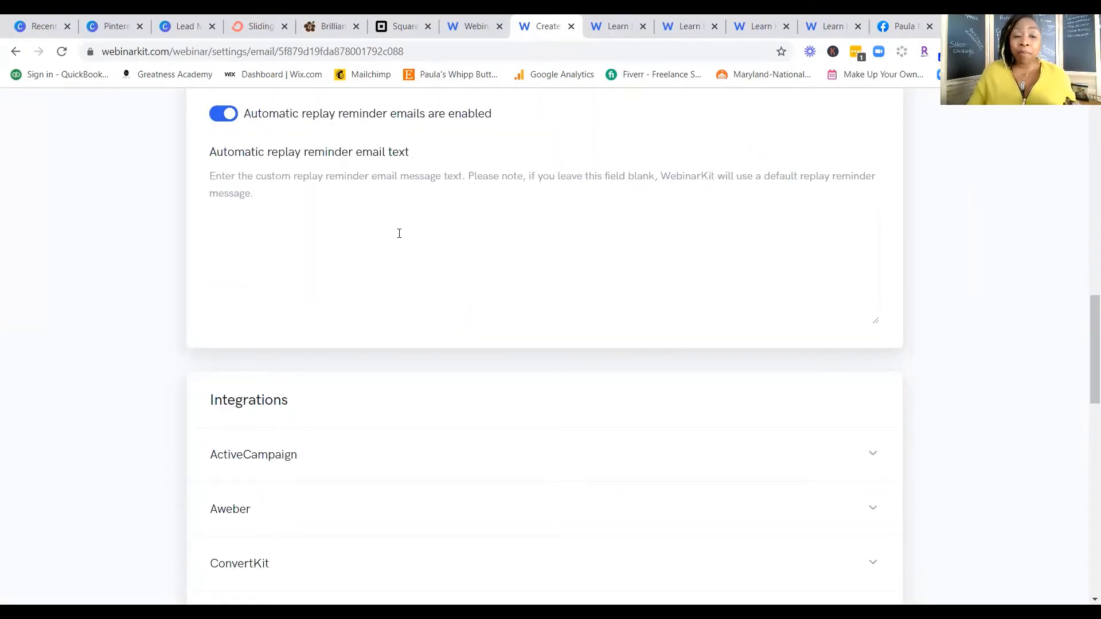
pyautogui.scroll(-5, 399, 234)
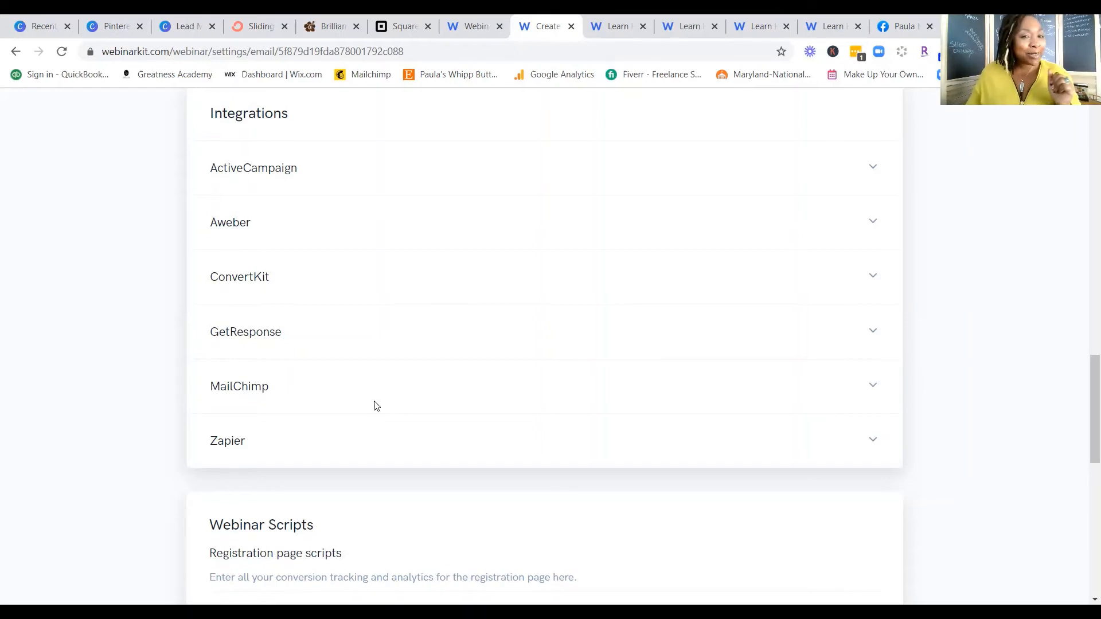
pyautogui.scroll(-1, 453, 384)
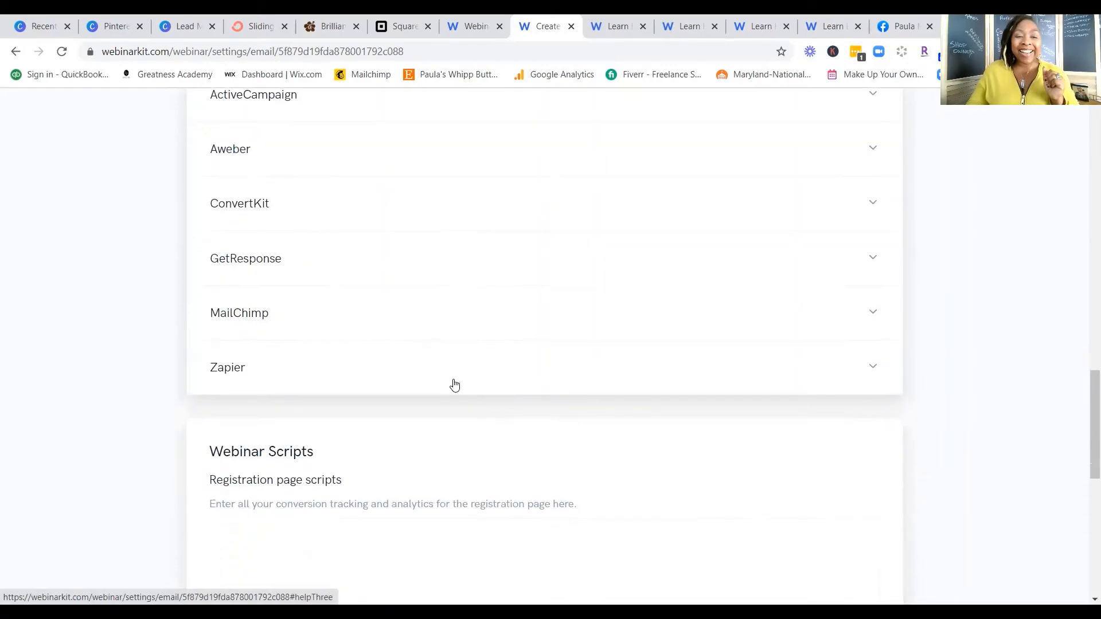
pyautogui.scroll(-5, 454, 384)
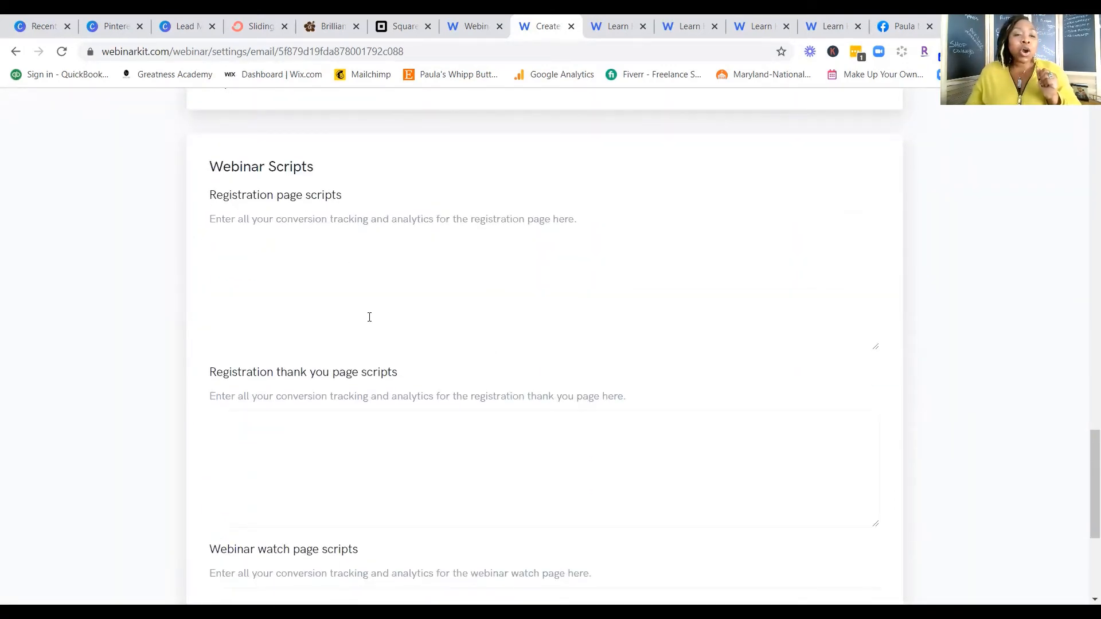
pyautogui.scroll(-4, 405, 410)
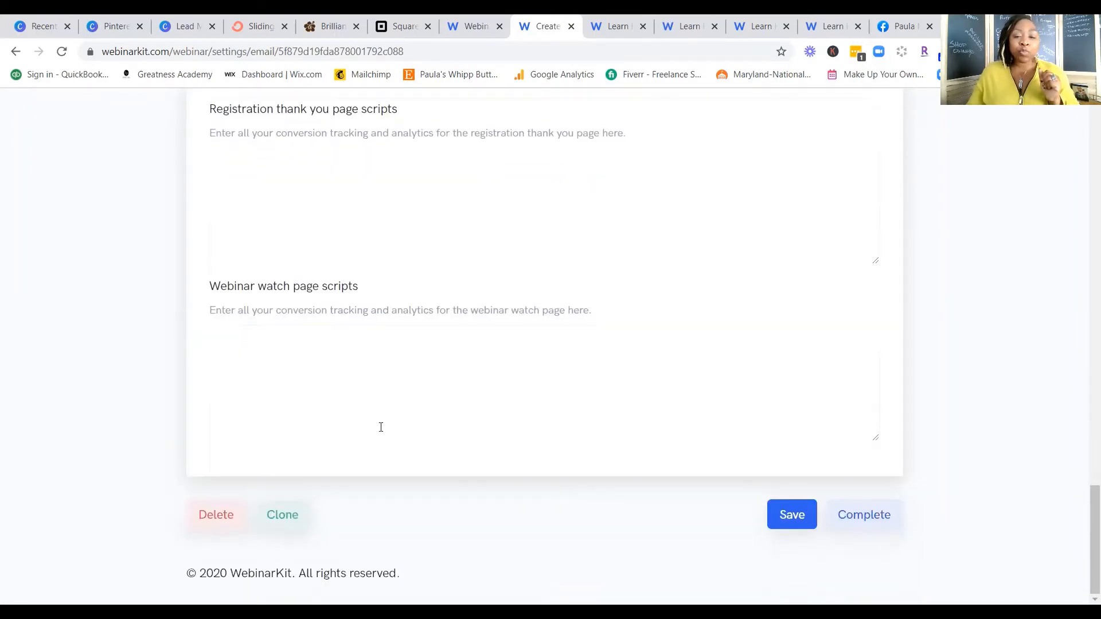
# - Save the webinar's email settings and complete the setup to return to the webinar dashboard
pyautogui.click(786, 516)
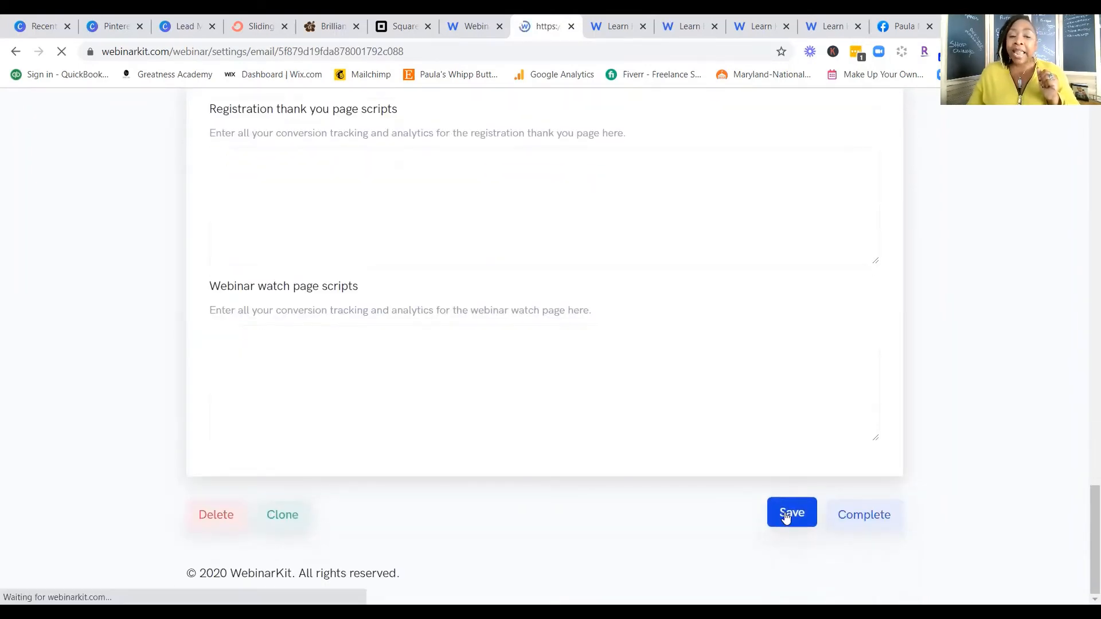
pyautogui.scroll(-10, 784, 520)
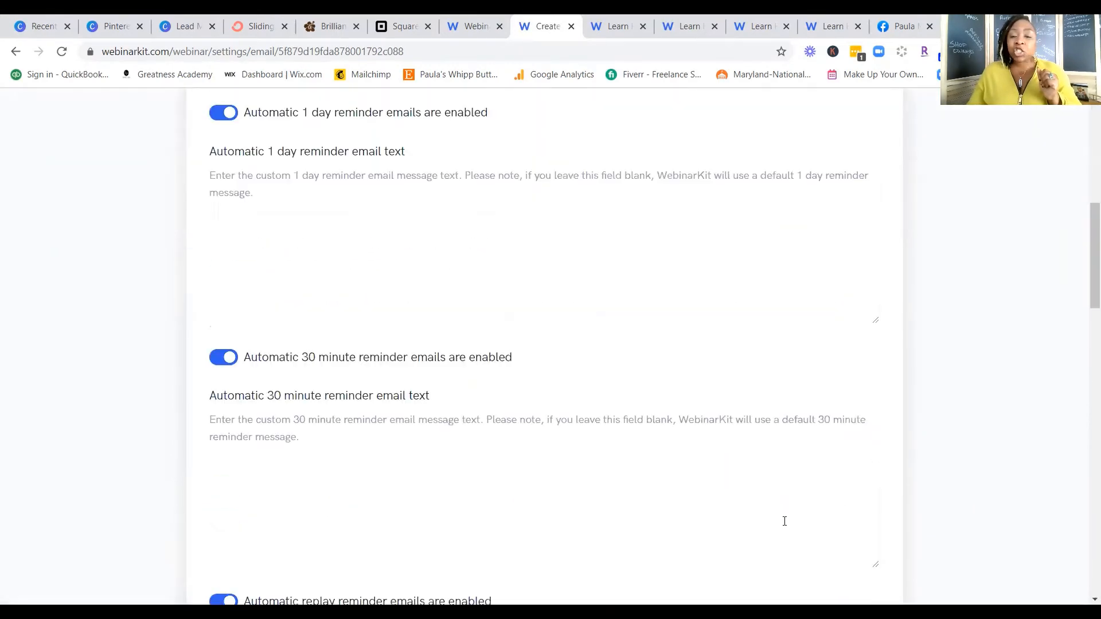
pyautogui.scroll(-20, 784, 519)
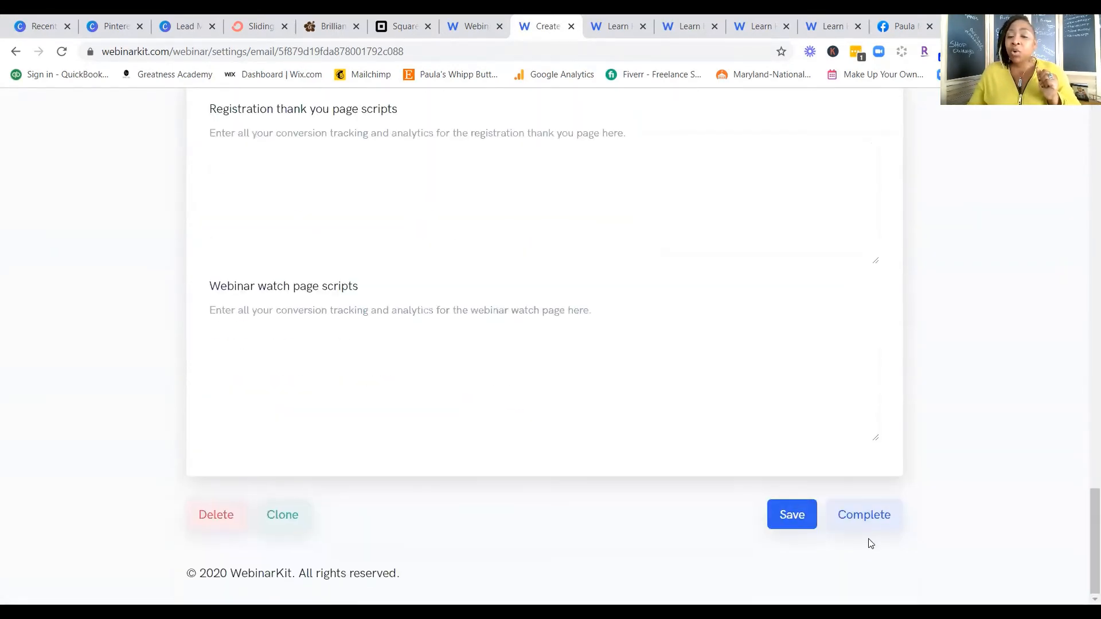
pyautogui.click(869, 519)
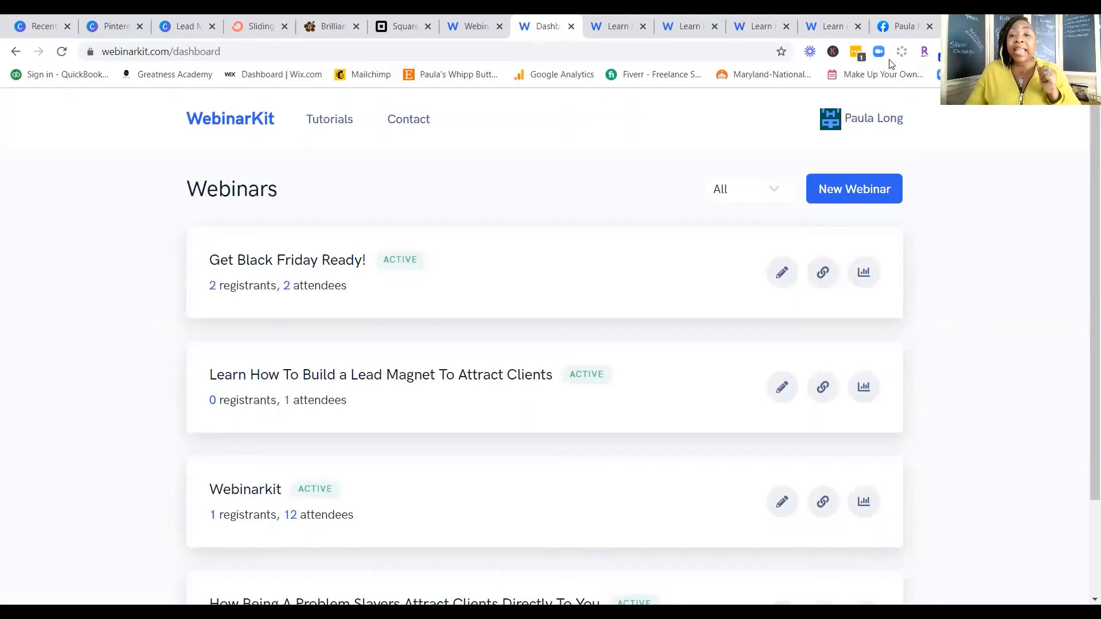
# - Switch to the Facebook business page and review its upcoming and past events
pyautogui.click(902, 29)
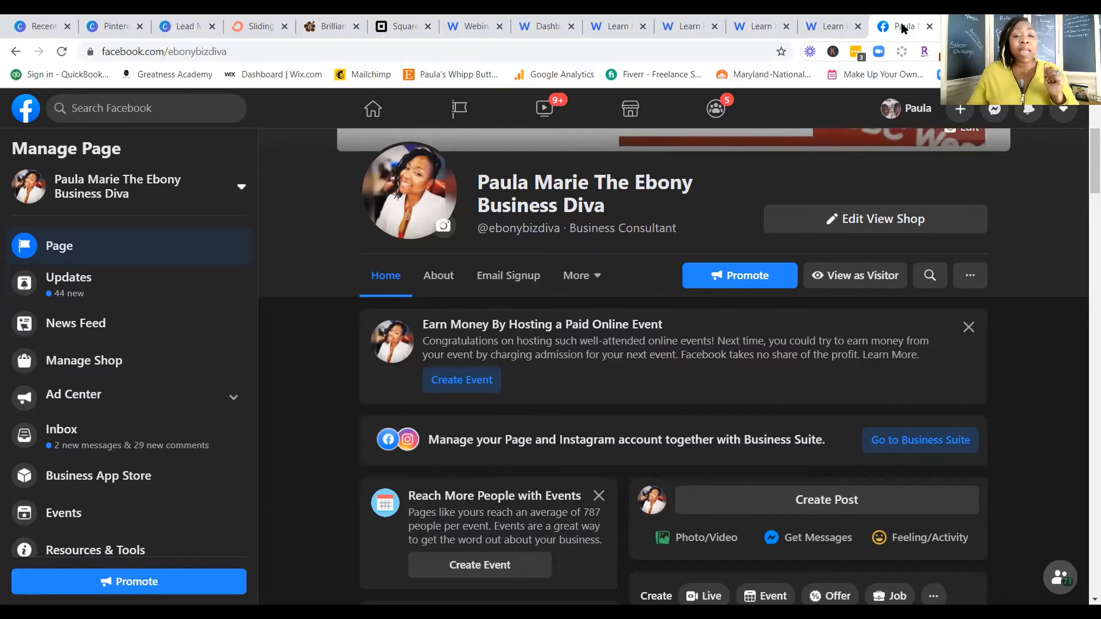
pyautogui.click(600, 278)
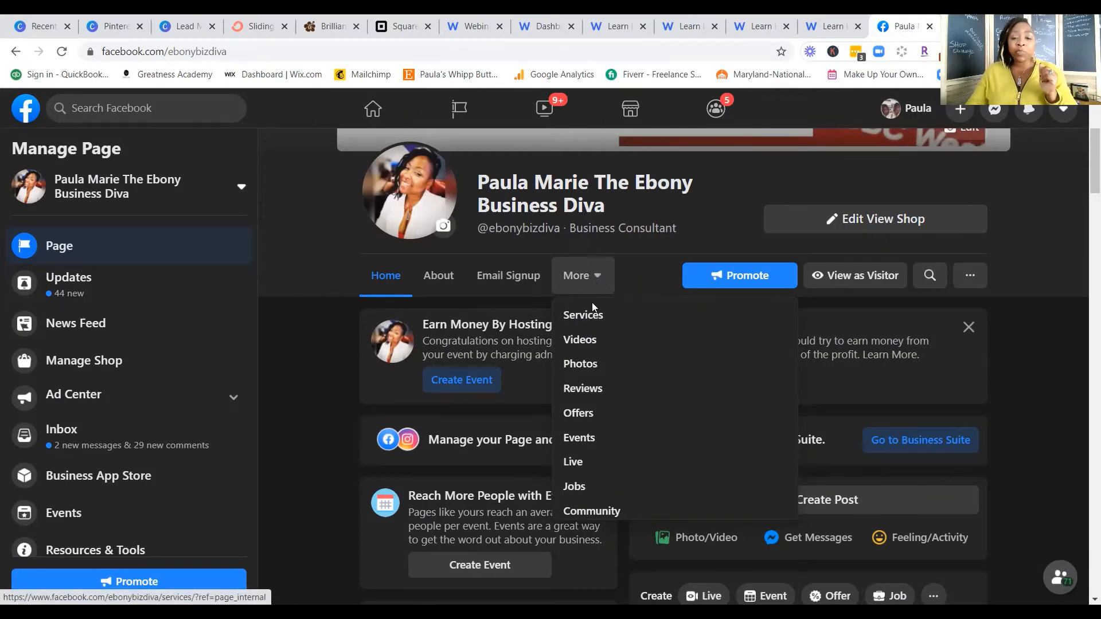
pyautogui.click(584, 438)
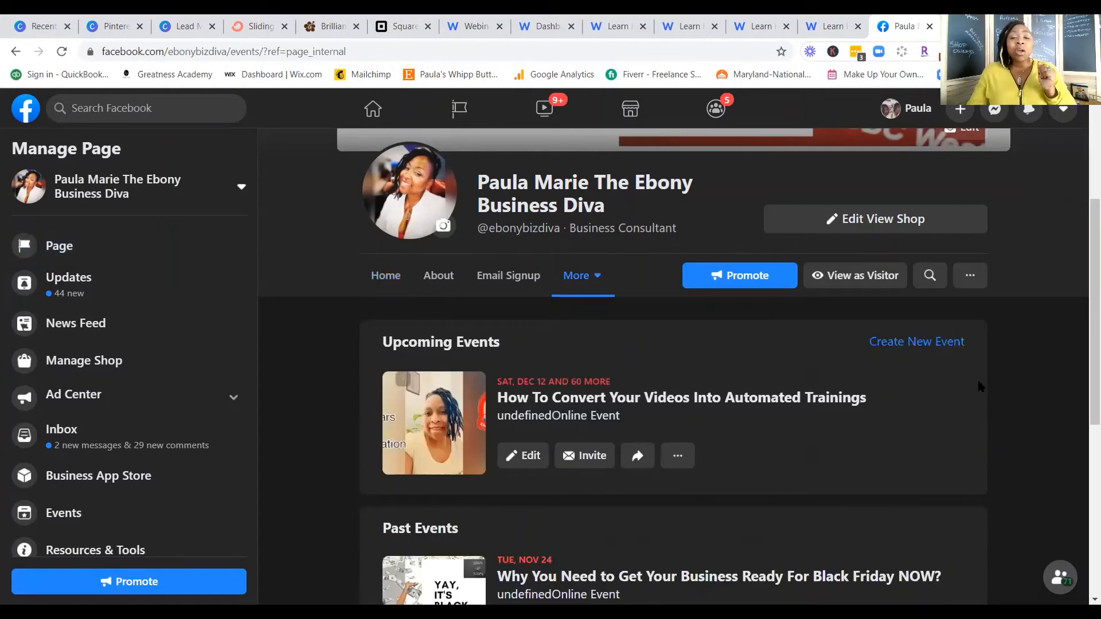
pyautogui.scroll(-4, 980, 387)
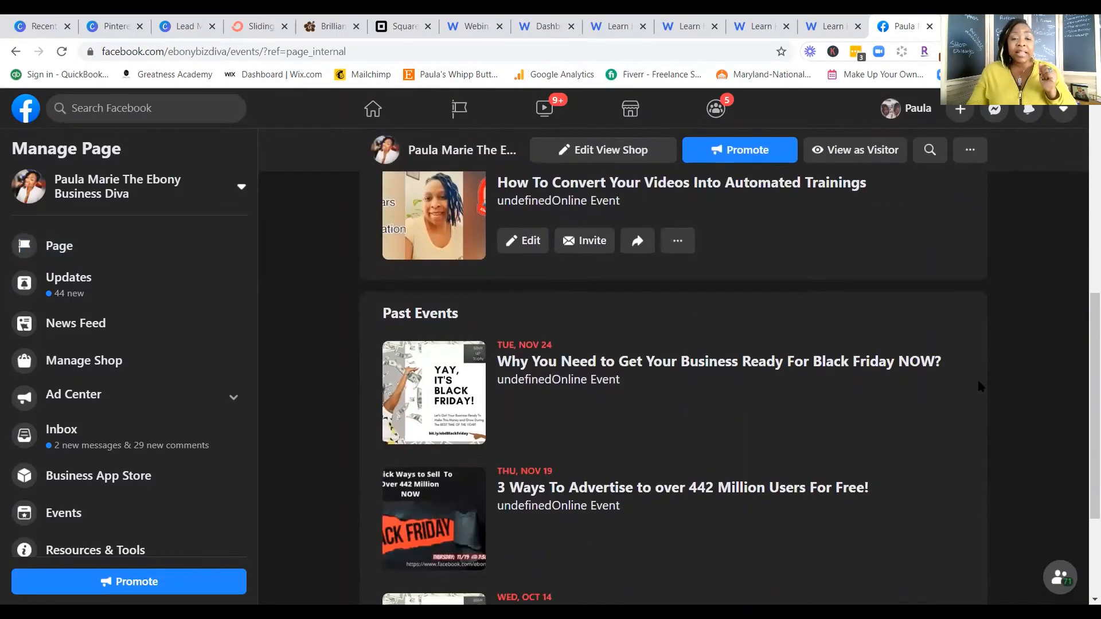
pyautogui.scroll(3, 980, 387)
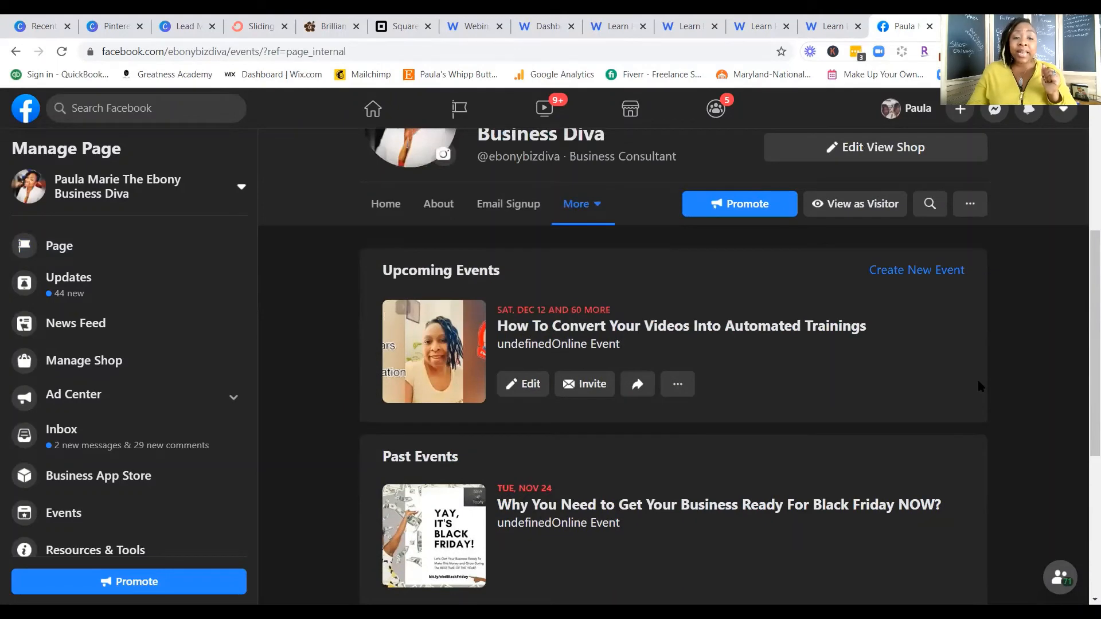
pyautogui.scroll(-5, 980, 387)
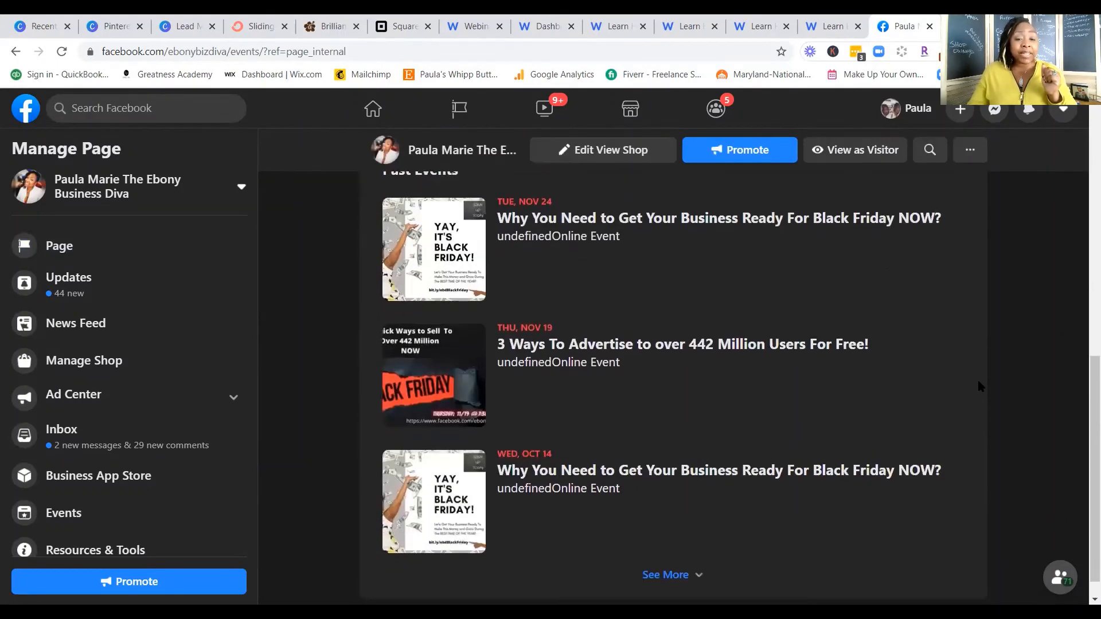
pyautogui.scroll(-1, 979, 387)
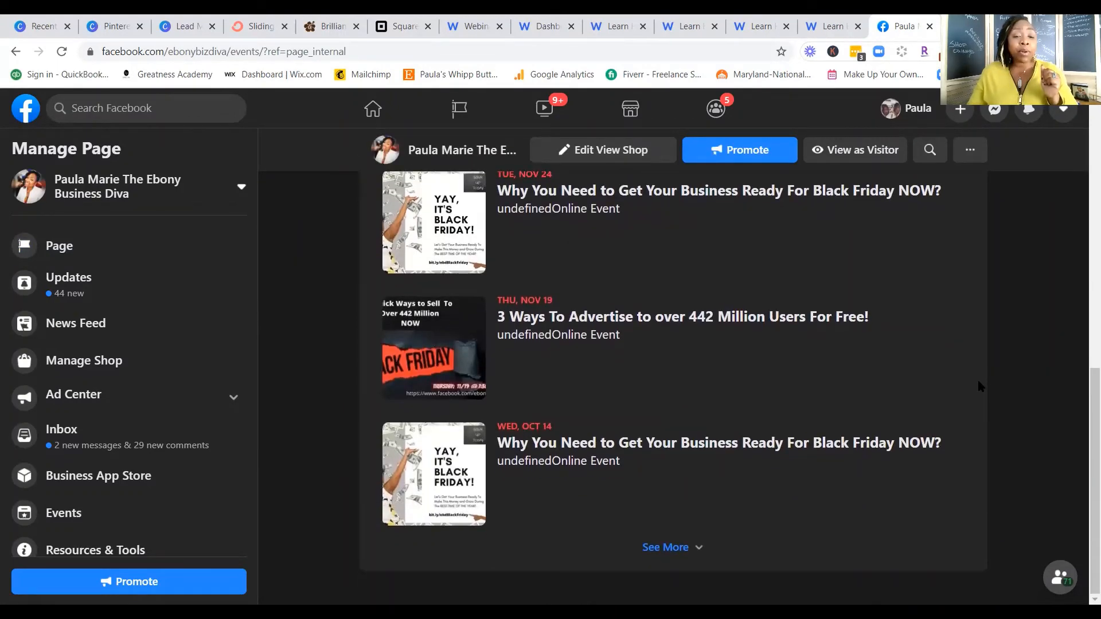
pyautogui.scroll(7, 978, 384)
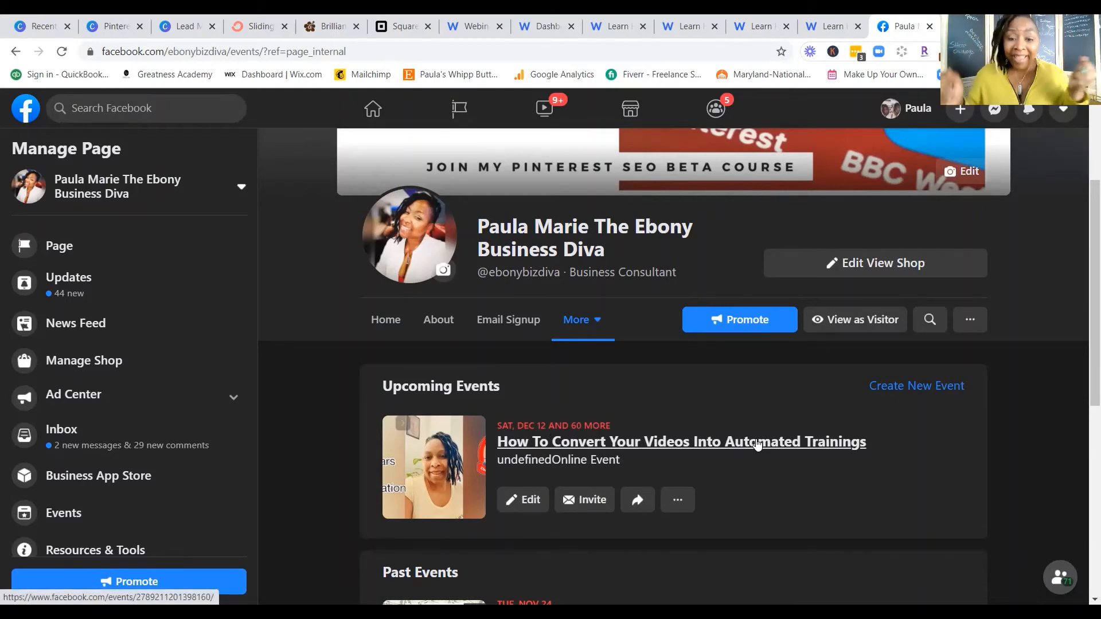
# - Open the upcoming event "How To Convert Your Videos Into Automated Trainings" and examine its dates, details and ticket section
pyautogui.click(651, 442)
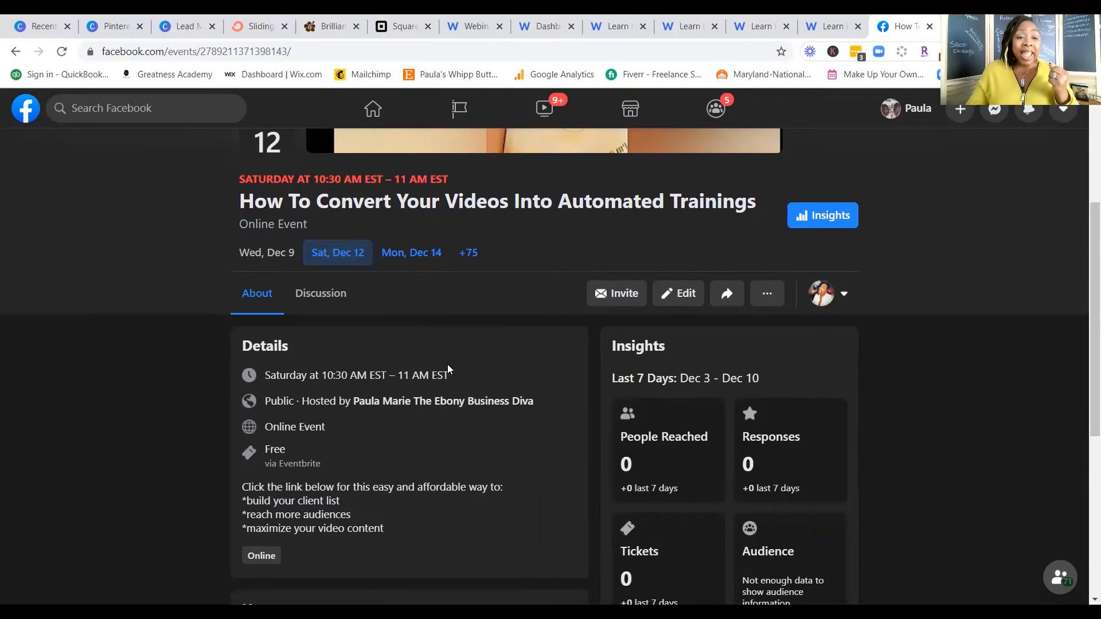
pyautogui.scroll(-2, 456, 384)
pyautogui.scroll(4, 447, 367)
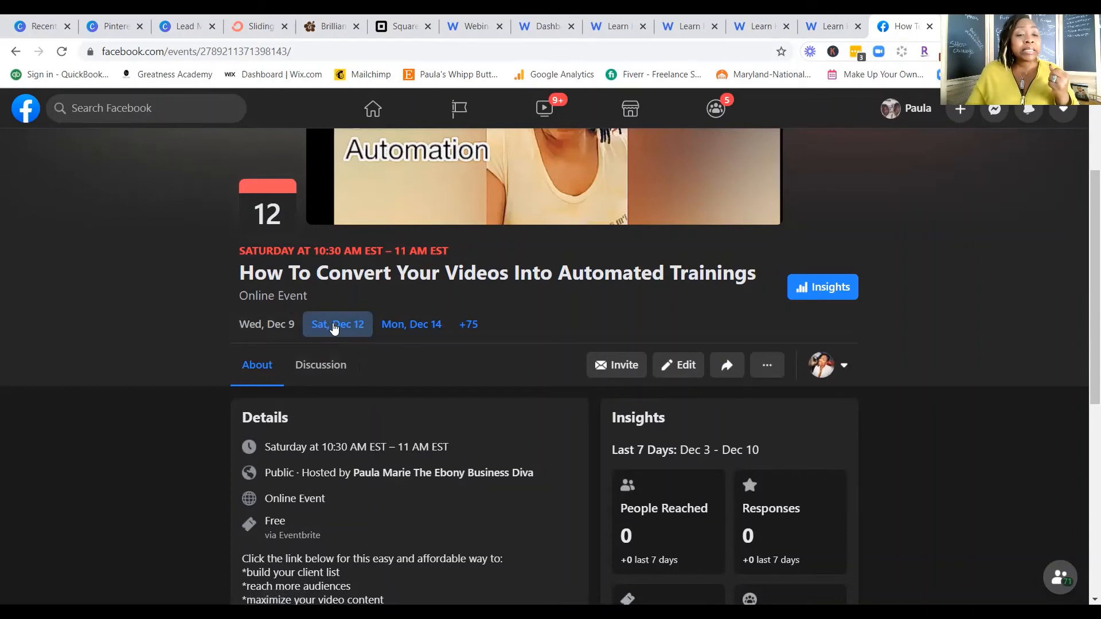
pyautogui.scroll(-5, 452, 397)
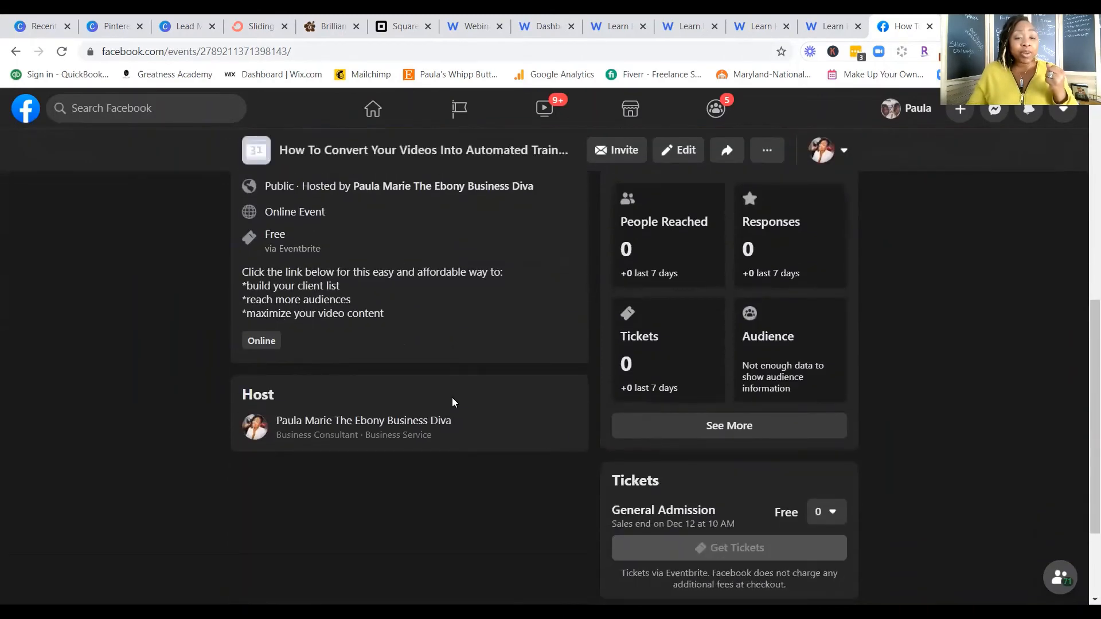
pyautogui.scroll(-2, 452, 401)
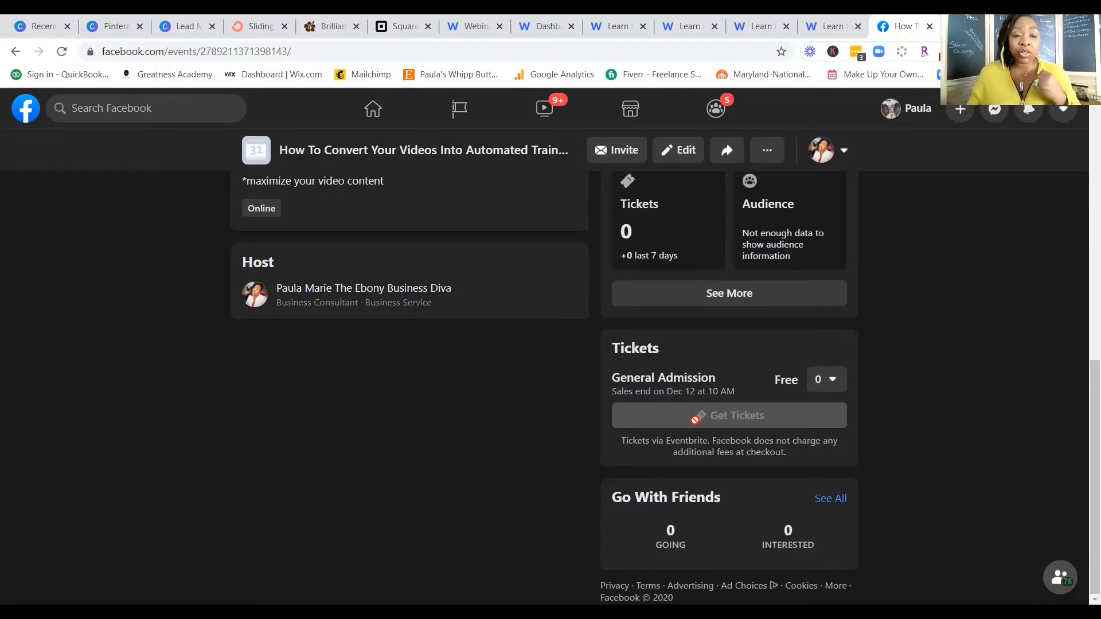
pyautogui.scroll(4, 391, 398)
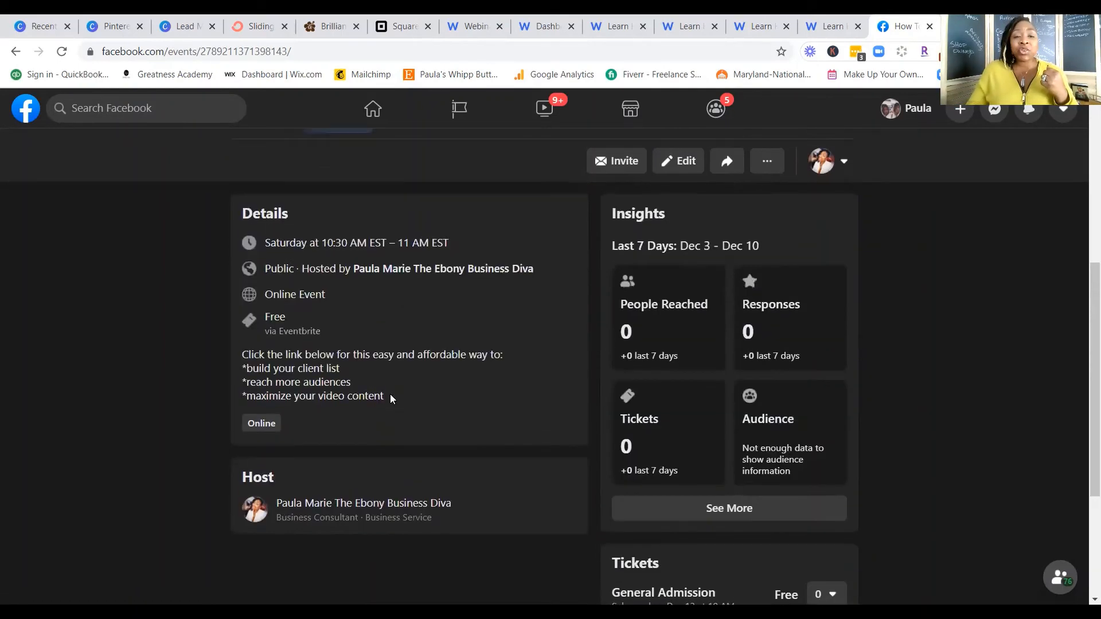
pyautogui.scroll(3, 392, 398)
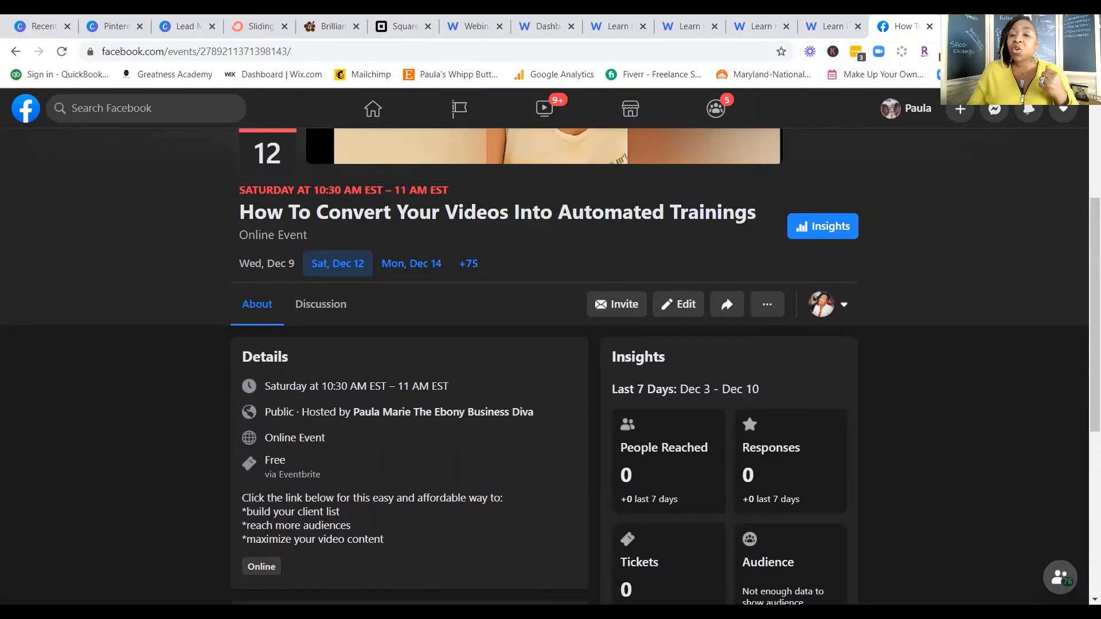
# - Open the recurring event's schedule on Eventbrite in a new browser tab and go to its public listing
pyautogui.hotkey('ctrl', 't')
pyautogui.click(580, 51)
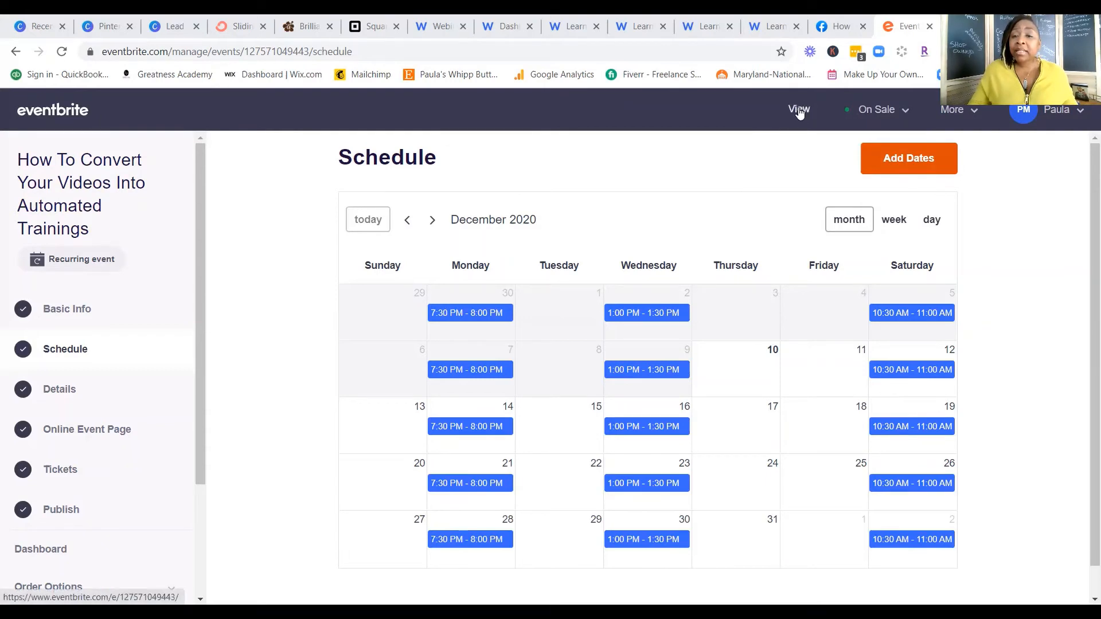
pyautogui.click(798, 109)
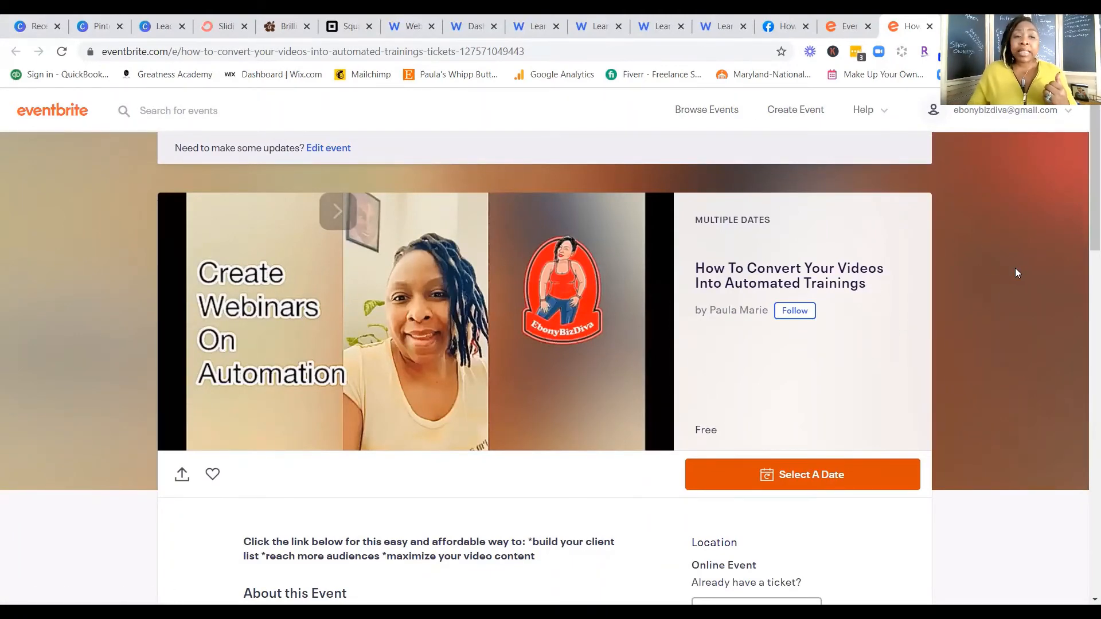
# - Read the public event listing's description, tags, sharing options and organizer section
pyautogui.scroll(-2, 1015, 268)
pyautogui.scroll(-2, 1016, 272)
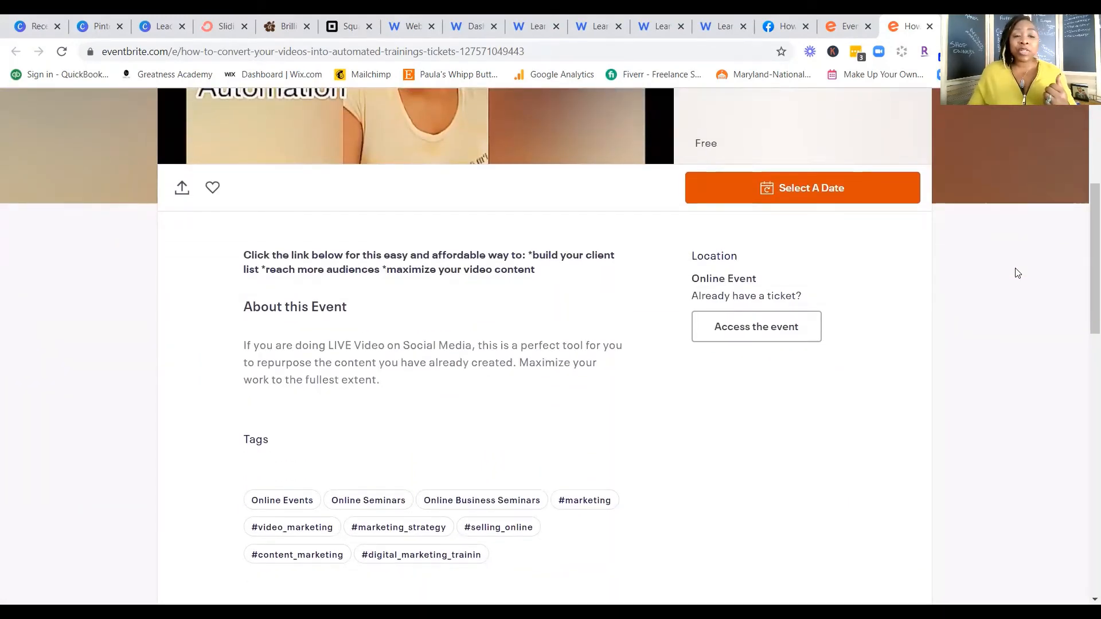
pyautogui.scroll(-4, 1016, 272)
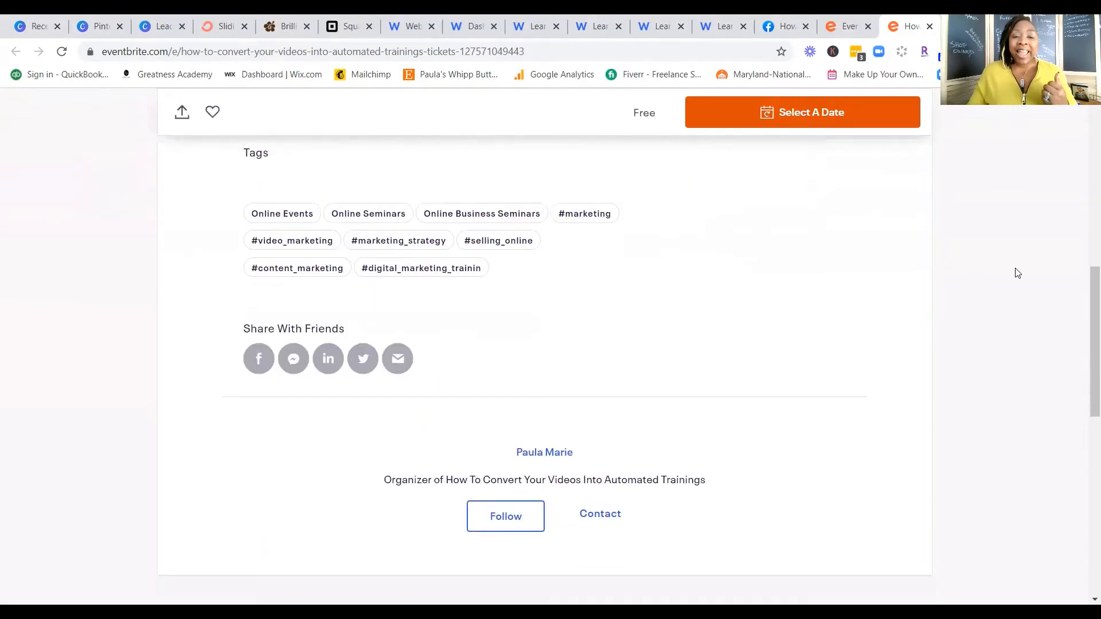
pyautogui.scroll(-3, 1016, 272)
pyautogui.scroll(9, 1016, 273)
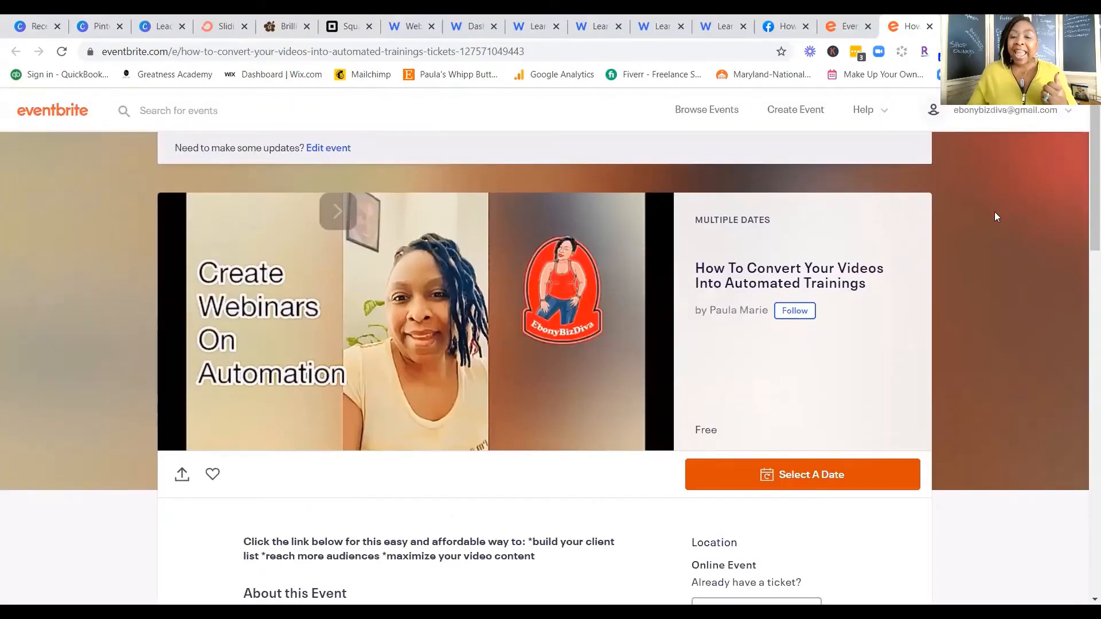
# - Browse the event's available dates, view the ticket options for Saturday, December 12, and return to the date list
pyautogui.click(823, 475)
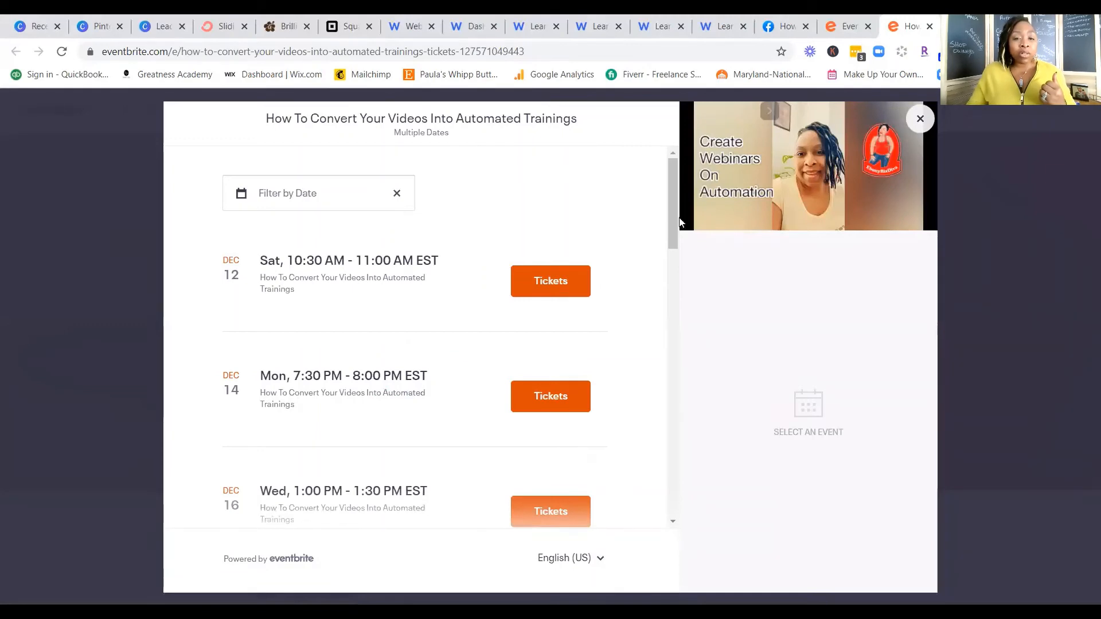
pyautogui.scroll(-5, 629, 242)
pyautogui.scroll(-3, 628, 241)
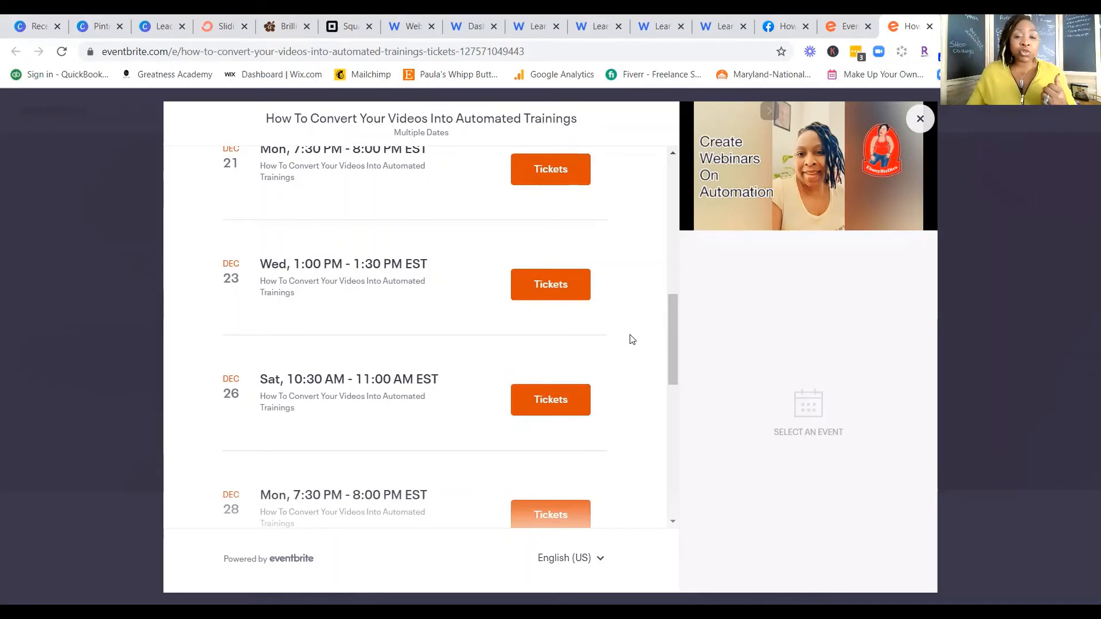
pyautogui.scroll(8, 630, 338)
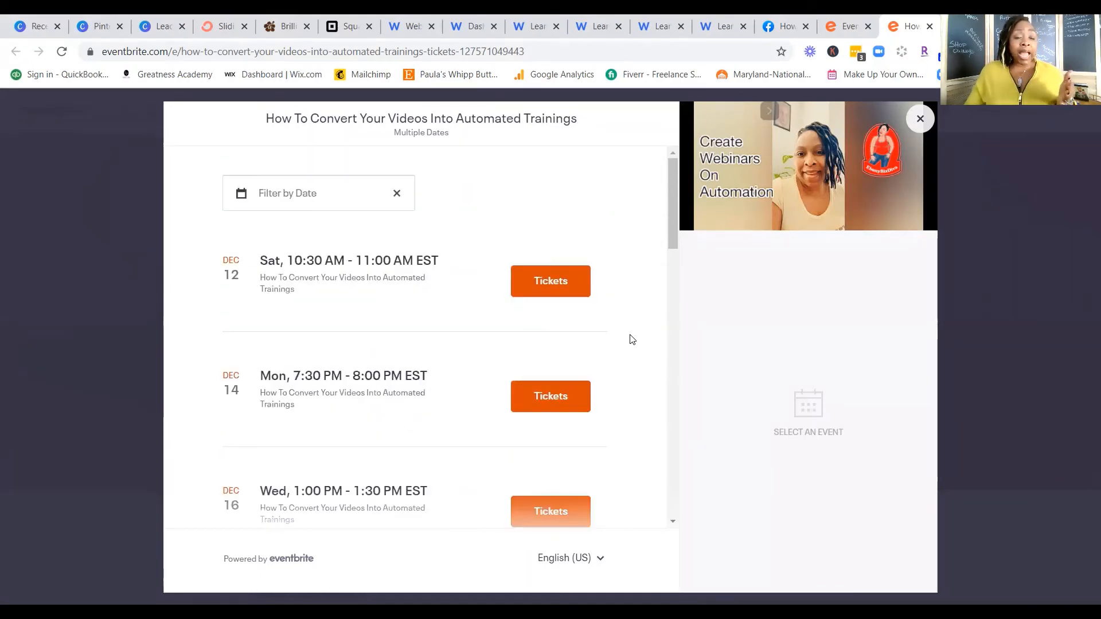
pyautogui.click(555, 288)
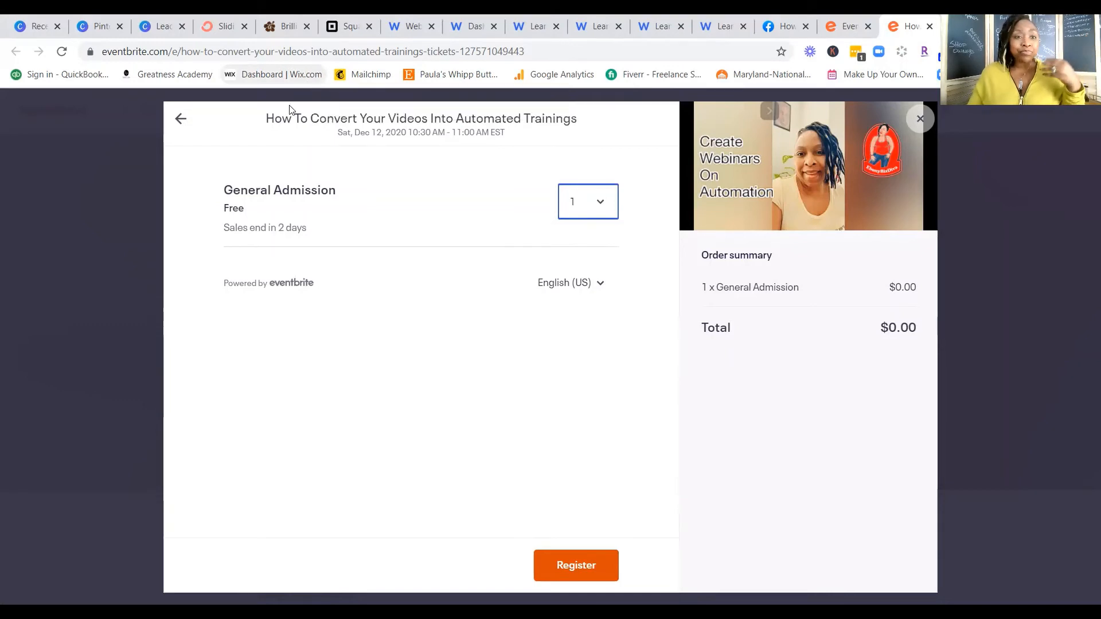
pyautogui.click(179, 120)
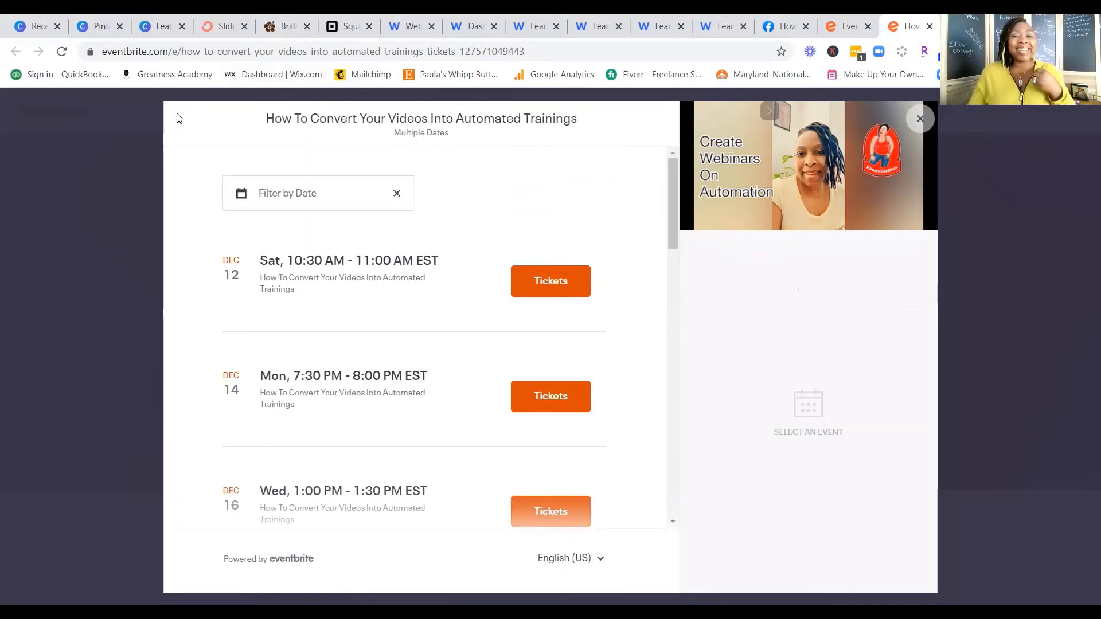
# - Switch to Facebook and return from the event to the page's events list, then view the WebinarKit one-time pricing section
pyautogui.click(789, 29)
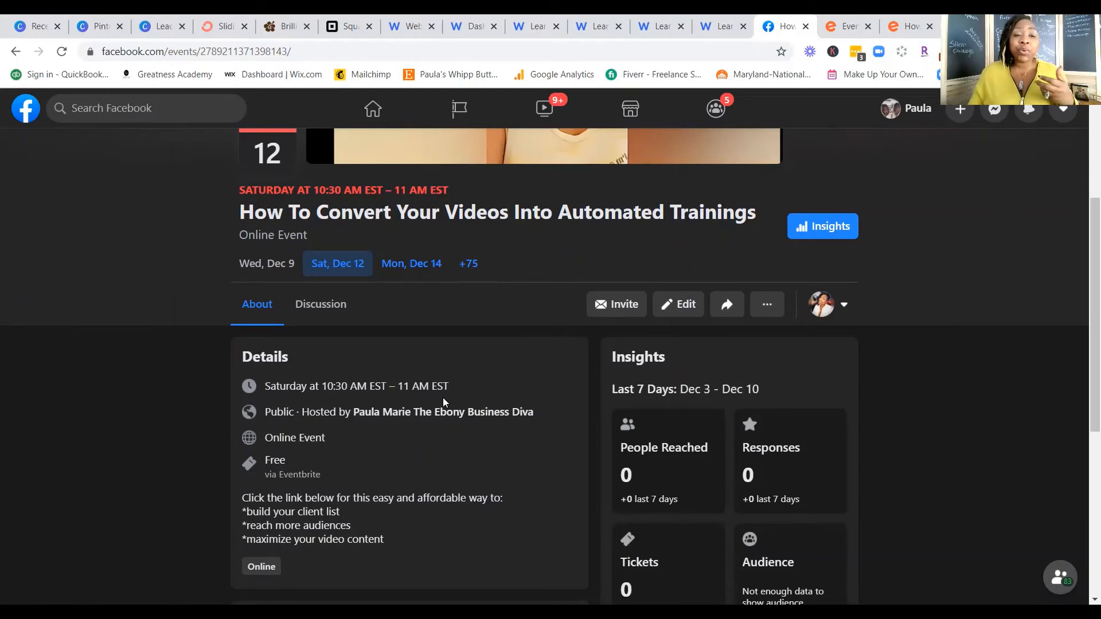
pyautogui.click(17, 53)
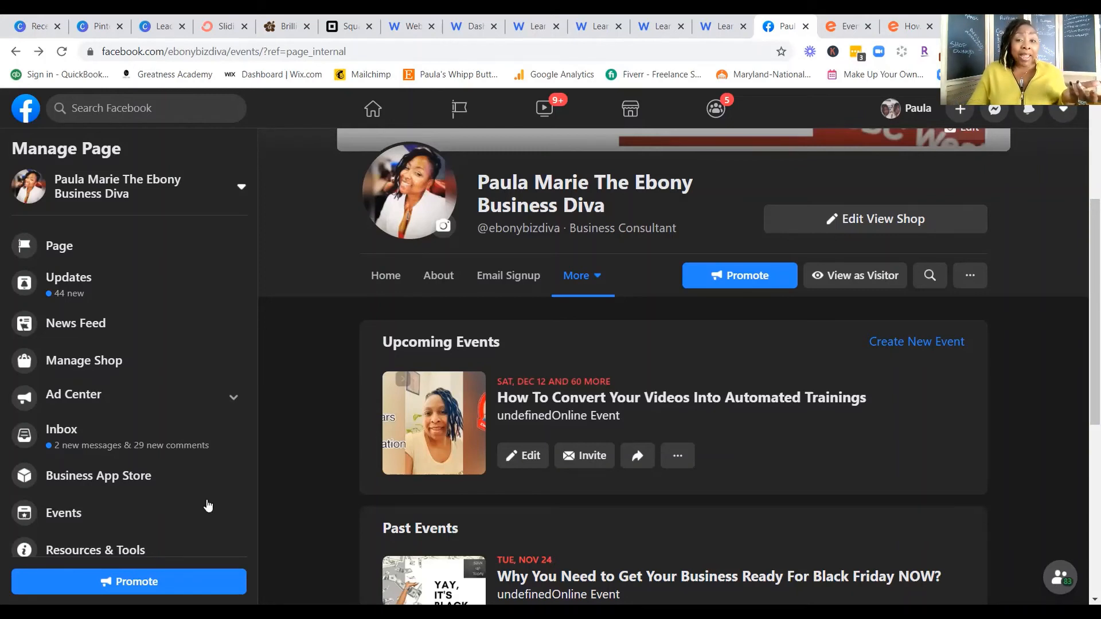
pyautogui.click(410, 26)
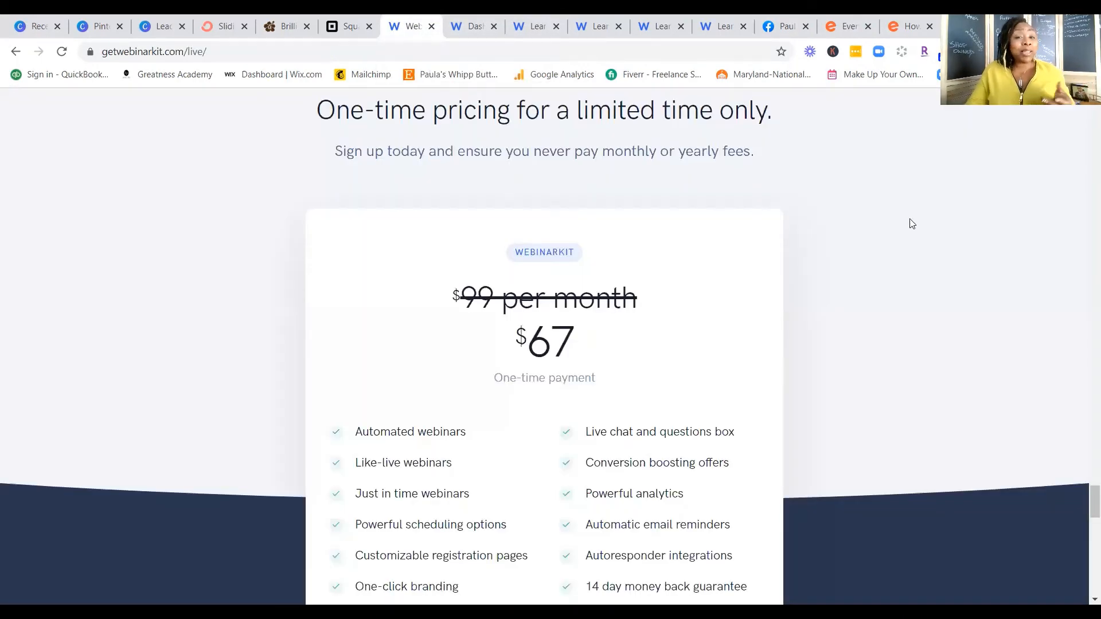
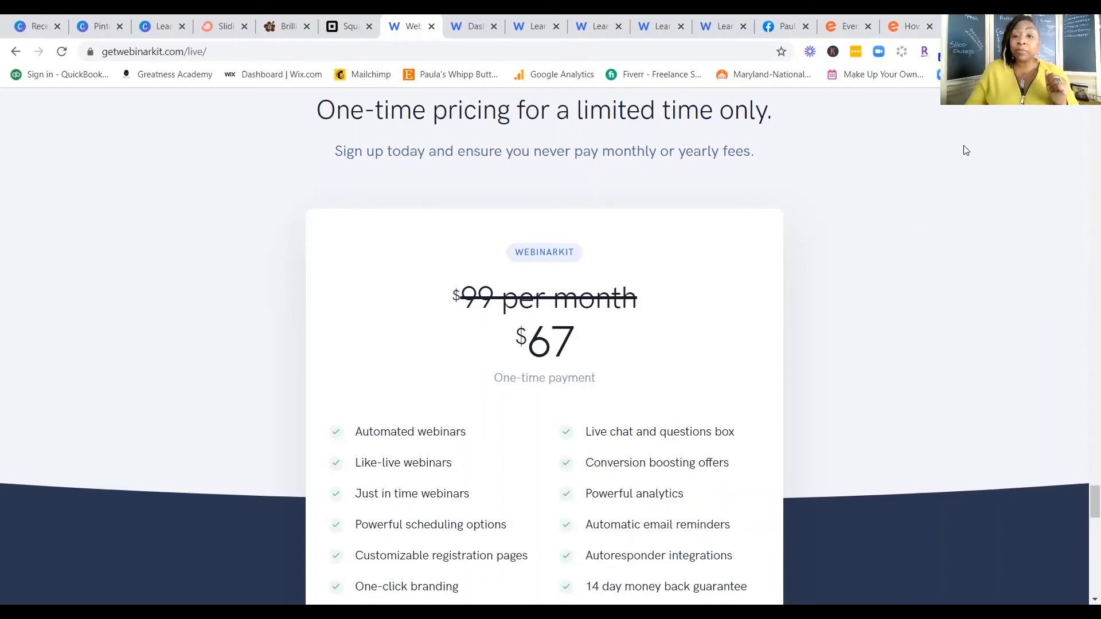
# - View the registration, watch room, replay room and control room links of the "Get Black Friday Ready!" webinar in the WebinarKit dashboard, then close them
pyautogui.click(472, 24)
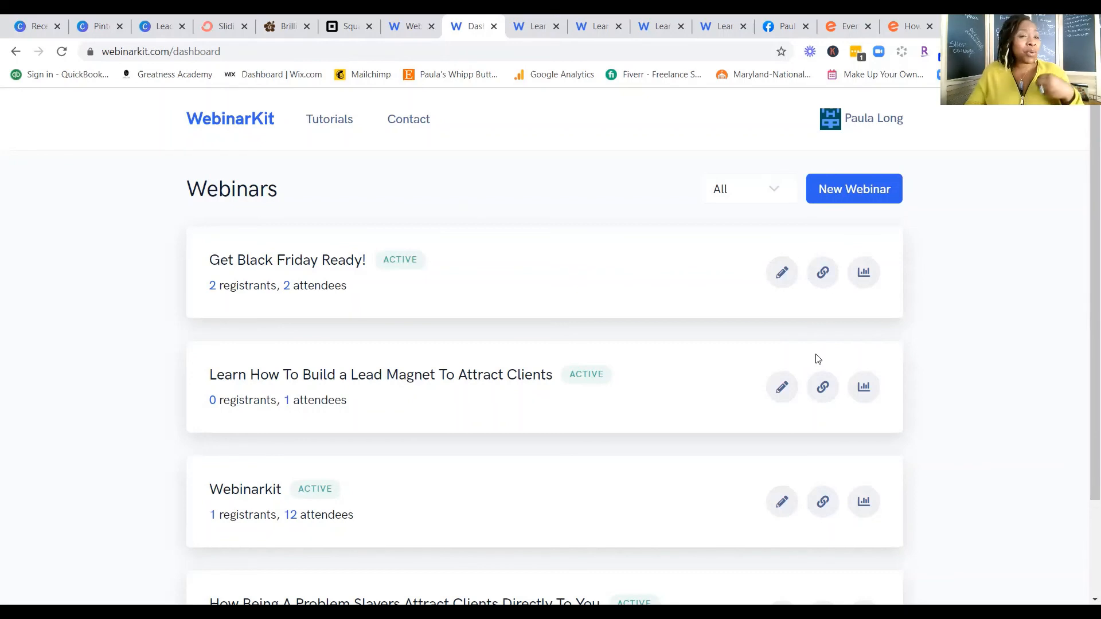
pyautogui.click(823, 272)
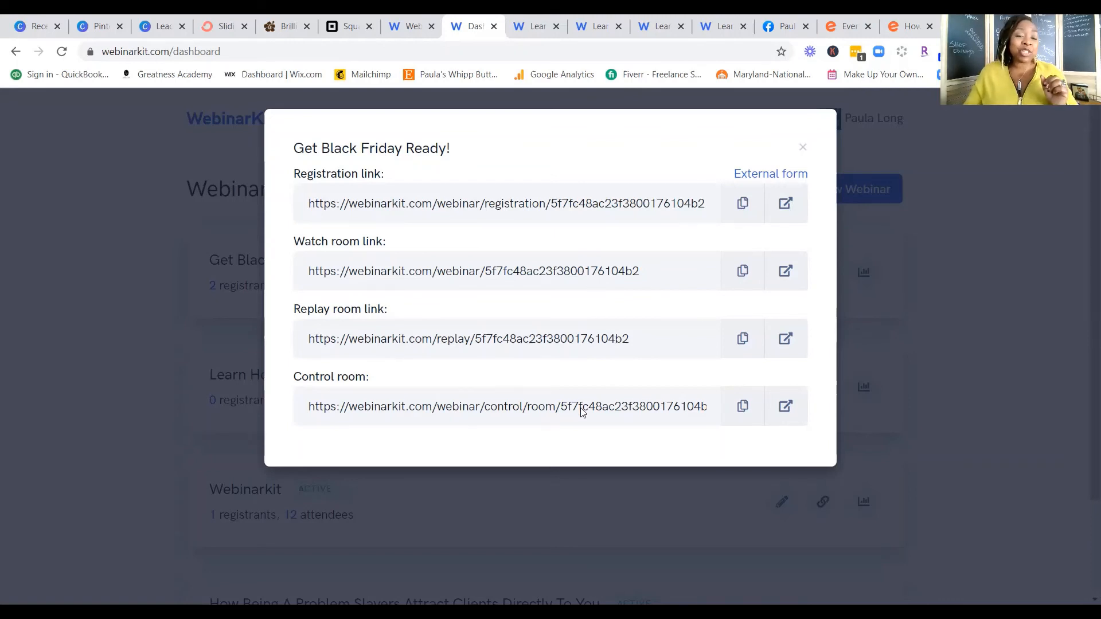
pyautogui.click(802, 148)
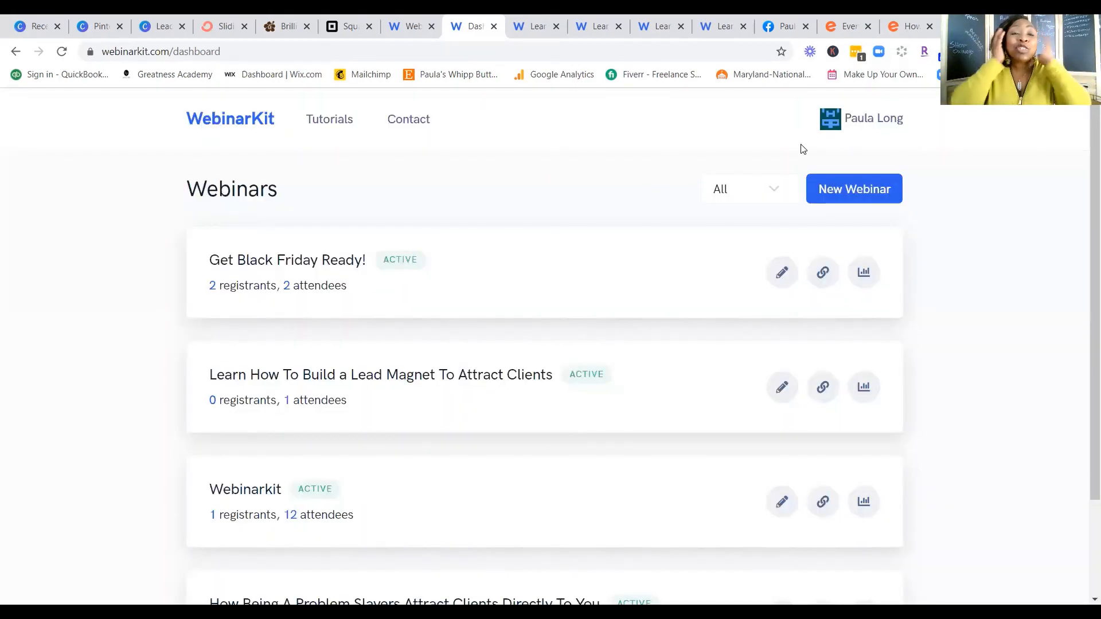